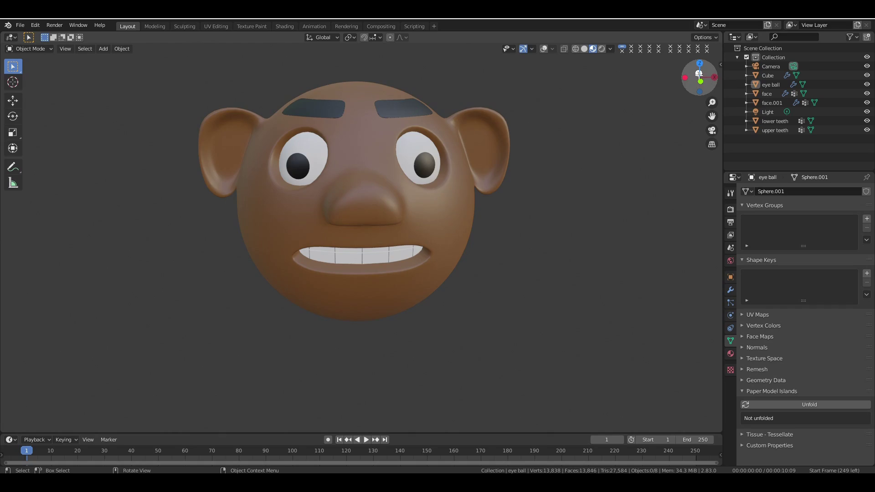
{"action": "middle_click_drag", "start_coordinate": [438, 237], "coordinate": [278, 214]}
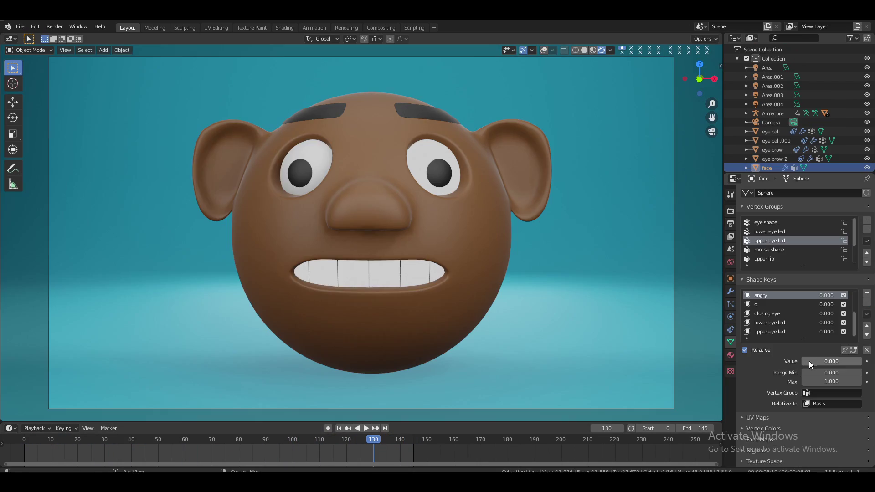
{"action": "mouse_move", "coordinate": [809, 361]}
{"action": "left_mouse_down"}
{"action": "mouse_move", "coordinate": [859, 363]}
{"action": "mouse_move", "coordinate": [802, 361]}
{"action": "left_mouse_up"}
{"action": "left_click", "coordinate": [777, 314]}
{"action": "left_click", "coordinate": [770, 331]}
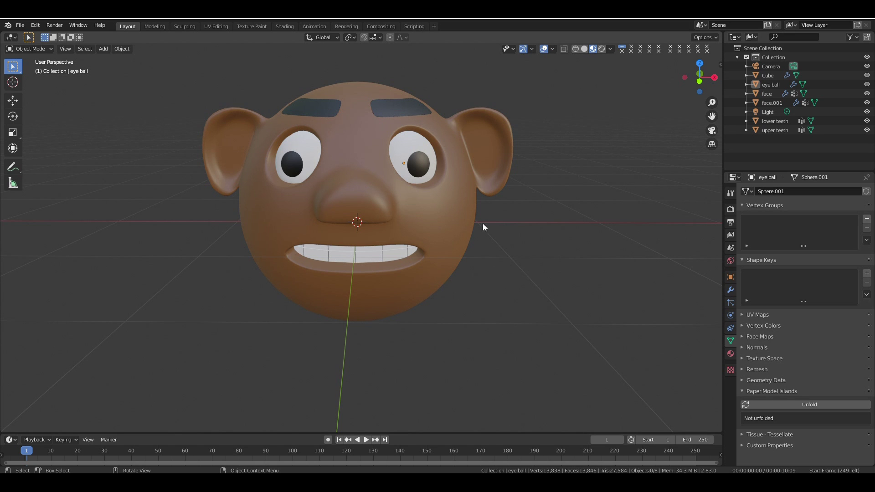
- Add a basis shape key to the face, plus a second key named "closing mouse" with its value at 1.000
{"action": "left_click", "coordinate": [456, 215]}
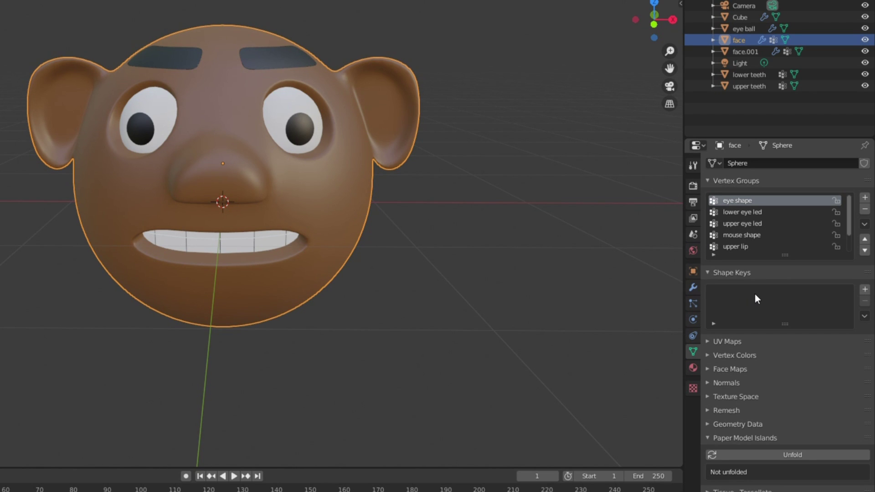
{"action": "left_click", "coordinate": [865, 290]}
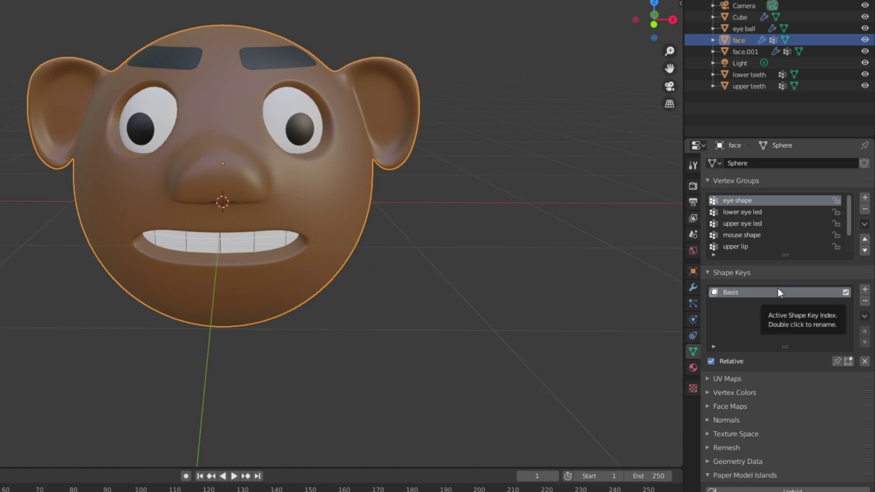
{"action": "left_click", "coordinate": [864, 290]}
{"action": "double_click", "coordinate": [756, 302]}
{"action": "key", "text": "BackSpace"}
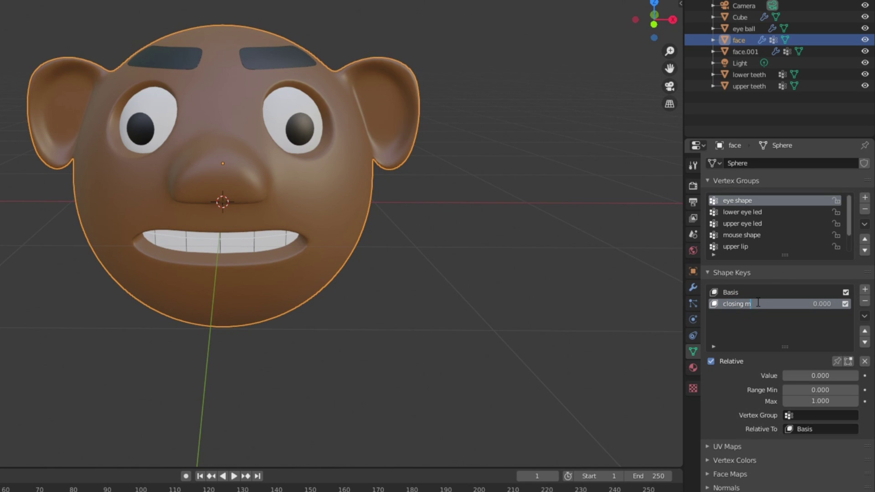
{"action": "type", "text": "closing mouse"}
{"action": "left_click_drag", "start_coordinate": [789, 376], "coordinate": [856, 376]}
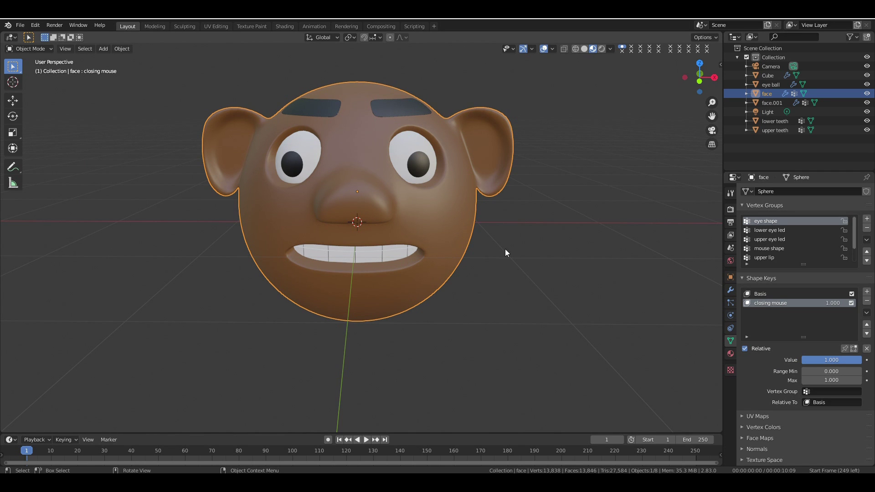
- Flatten the vertices of the "mouse shape" group along global Z until the lips almost meet, in the "closing mouse" key
{"action": "left_click_drag", "start_coordinate": [700, 78], "coordinate": [707, 79]}
{"action": "key", "text": "Tab"}
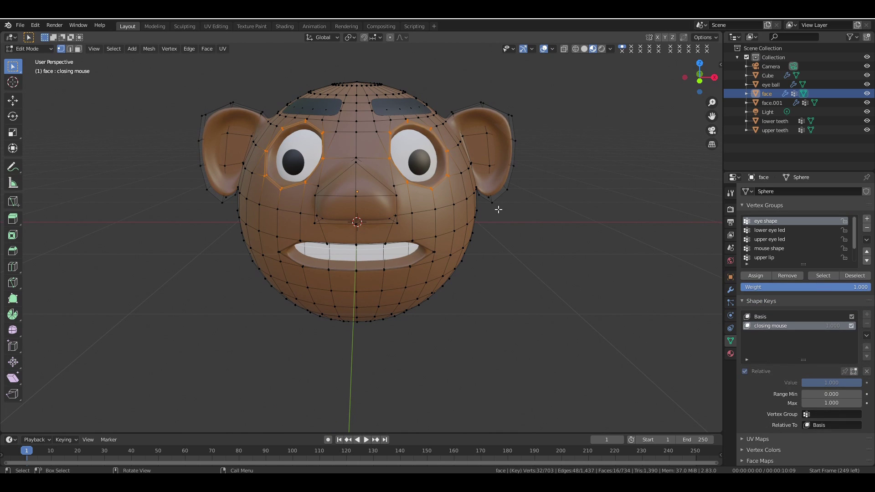
{"action": "left_click", "coordinate": [536, 231]}
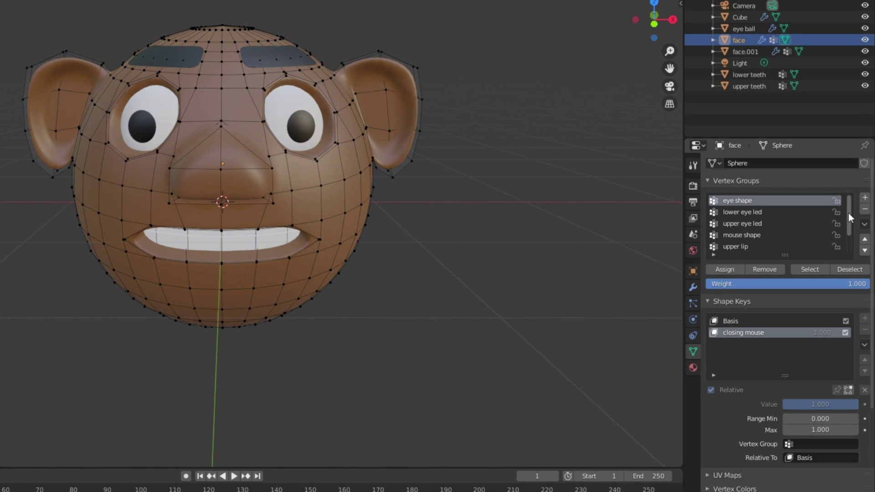
{"action": "left_click", "coordinate": [763, 235]}
{"action": "left_click", "coordinate": [807, 269]}
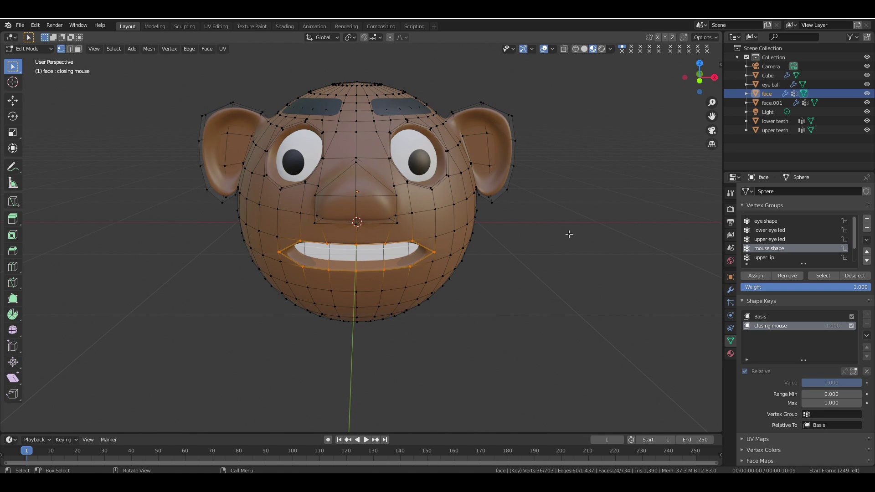
{"action": "key", "text": "s"}
{"action": "key", "text": "z"}
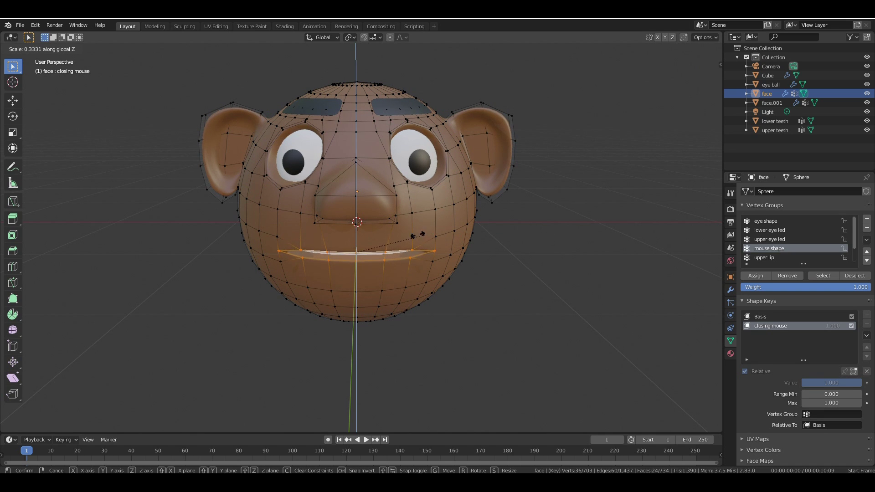
{"action": "left_click", "coordinate": [371, 251]}
- Scale the mouth vertices down further along global Z until the remaining gap between the lips is shut
{"action": "middle_click_drag", "start_coordinate": [371, 251], "coordinate": [469, 187]}
{"action": "scroll", "coordinate": [469, 188], "scroll_direction": "up", "scroll_amount": 4}
{"action": "key", "text": "s"}
{"action": "key", "text": "z"}
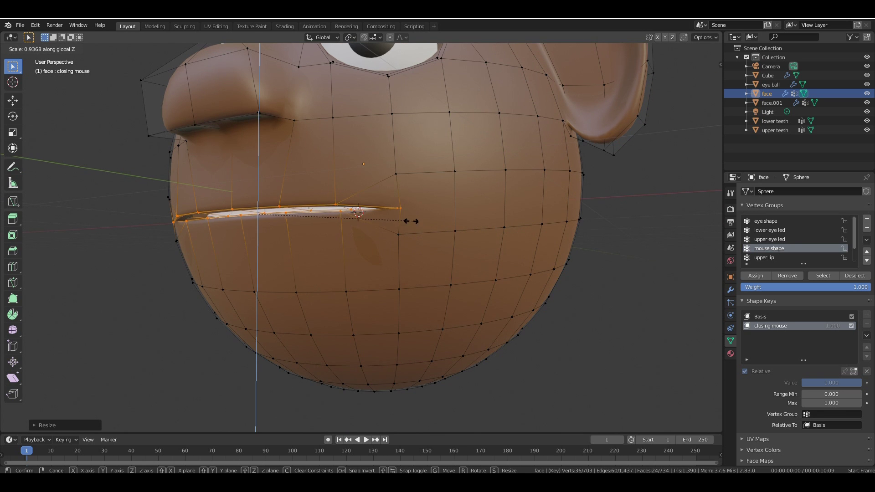
{"action": "left_click", "coordinate": [267, 207]}
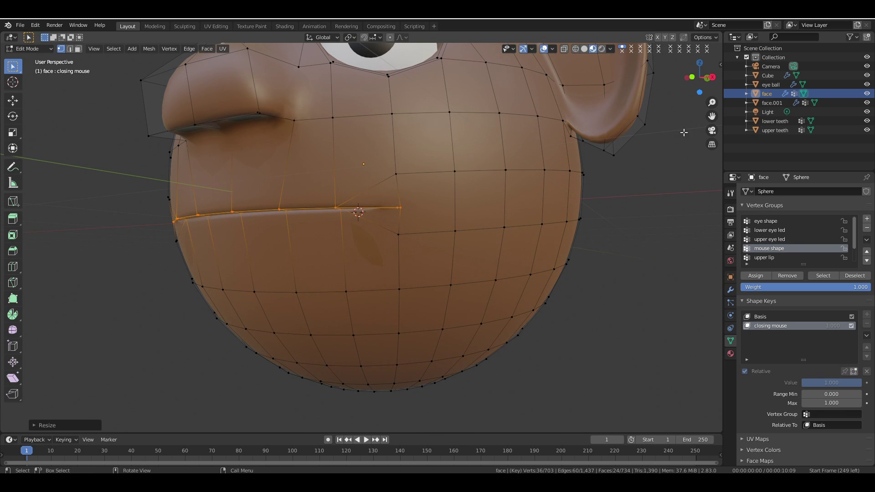
- Select only the "lower lip" vertex group and move it forward along global Y to line up with the upper lip
{"action": "mouse_move", "coordinate": [692, 77]}
{"action": "left_mouse_down"}
{"action": "mouse_move", "coordinate": [659, 59]}
{"action": "mouse_move", "coordinate": [699, 87]}
{"action": "left_mouse_up"}
{"action": "key", "text": "Tab"}
{"action": "key", "text": "Tab"}
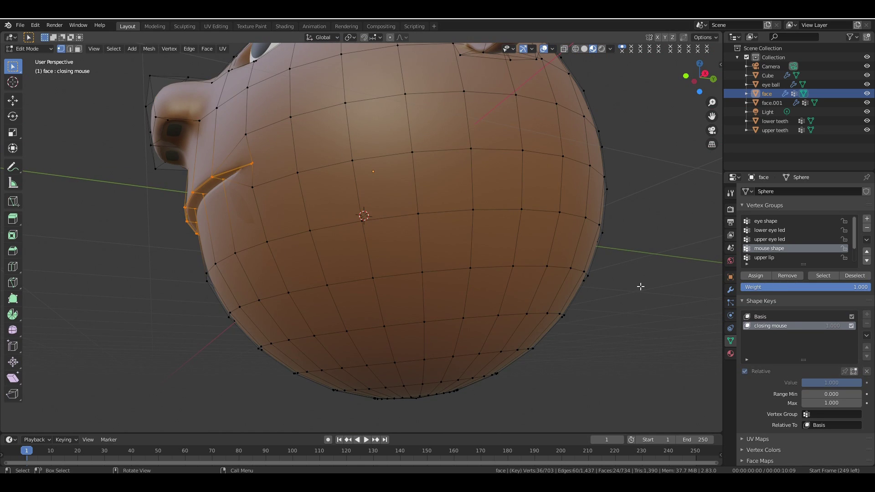
{"action": "left_click", "coordinate": [651, 298]}
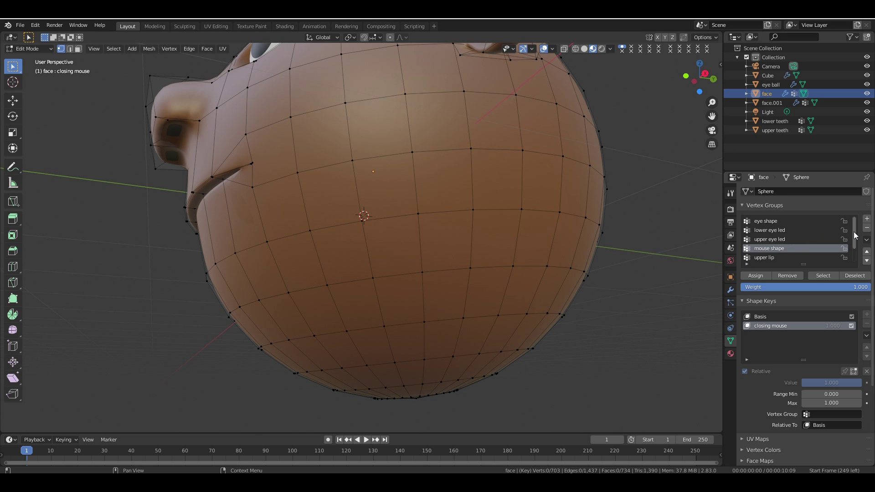
{"action": "scroll", "coordinate": [856, 238], "scroll_direction": "down", "scroll_amount": 1}
{"action": "left_click", "coordinate": [765, 258]}
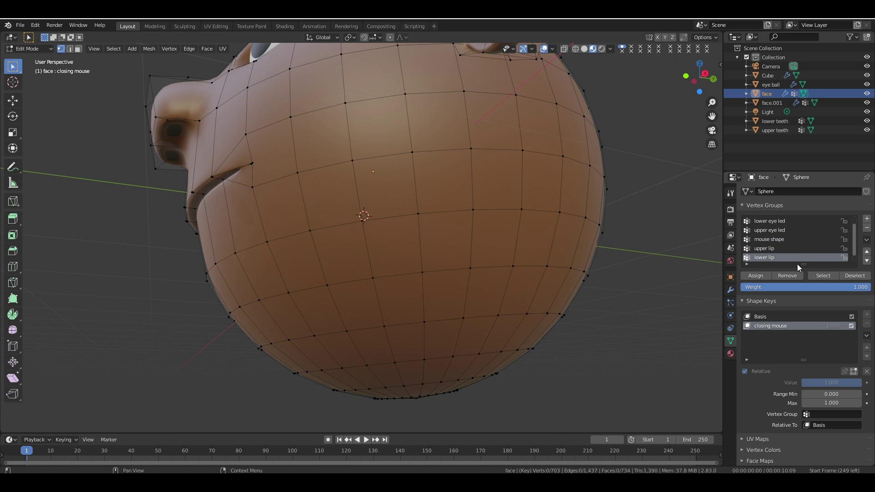
{"action": "left_click", "coordinate": [823, 277]}
{"action": "key", "text": "g"}
{"action": "key", "text": "y"}
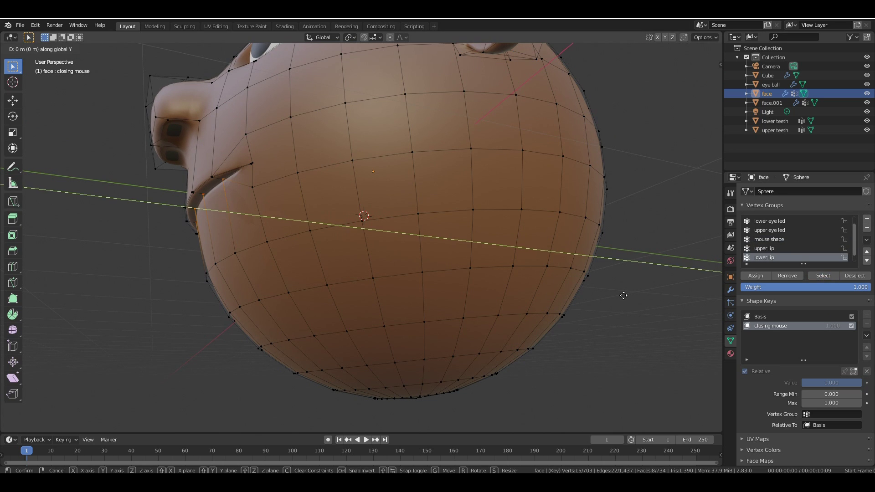
{"action": "left_click", "coordinate": [616, 294]}
{"action": "key", "text": "Tab"}
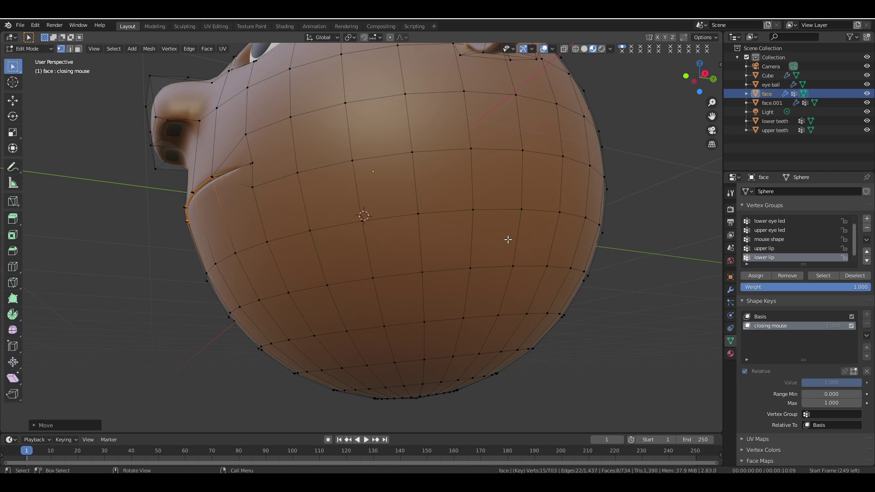
- Reset the "closing mouse" value to 0.000 and add a shape key named "opening mouse" with its value at 1.000
{"action": "left_click_drag", "start_coordinate": [686, 86], "coordinate": [558, 177]}
{"action": "scroll", "coordinate": [557, 177], "scroll_direction": "down", "scroll_amount": 1}
{"action": "scroll", "coordinate": [558, 178], "scroll_direction": "down", "scroll_amount": 1}
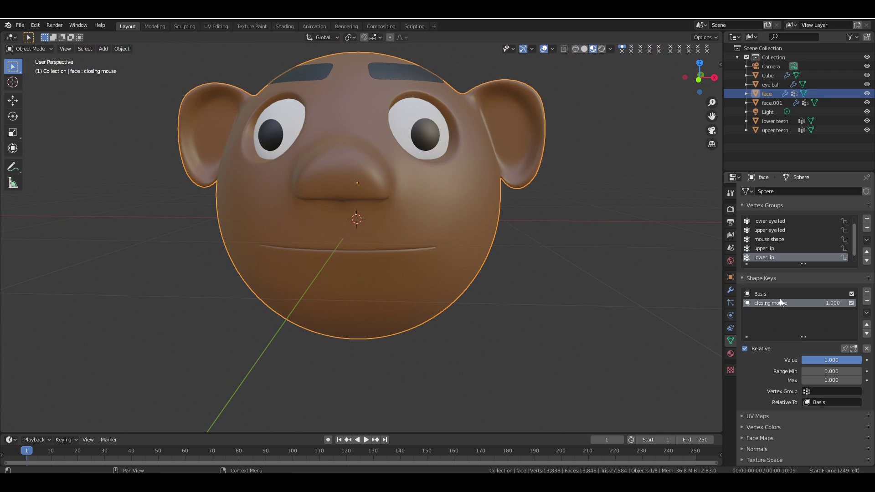
{"action": "left_click_drag", "start_coordinate": [855, 358], "coordinate": [784, 375]}
{"action": "left_click", "coordinate": [864, 290]}
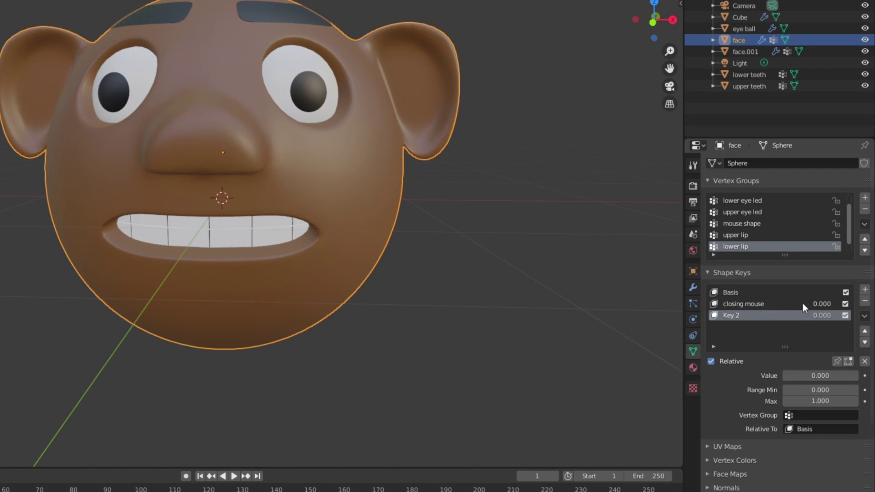
{"action": "double_click", "coordinate": [750, 316]}
{"action": "key", "text": "Return"}
{"action": "left_click_drag", "start_coordinate": [798, 378], "coordinate": [857, 376]}
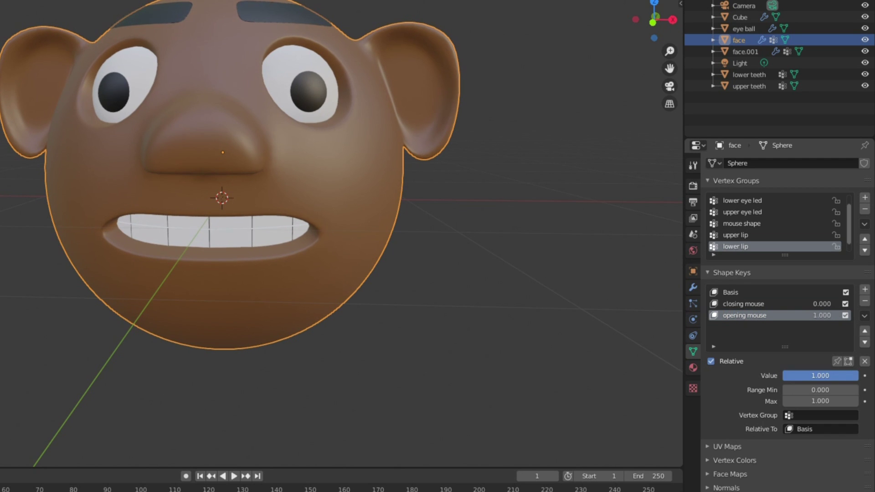
- Select only the "mouse shape" vertex group and scale it up slightly along global Z in the "opening mouse" key
{"action": "key", "text": "Tab"}
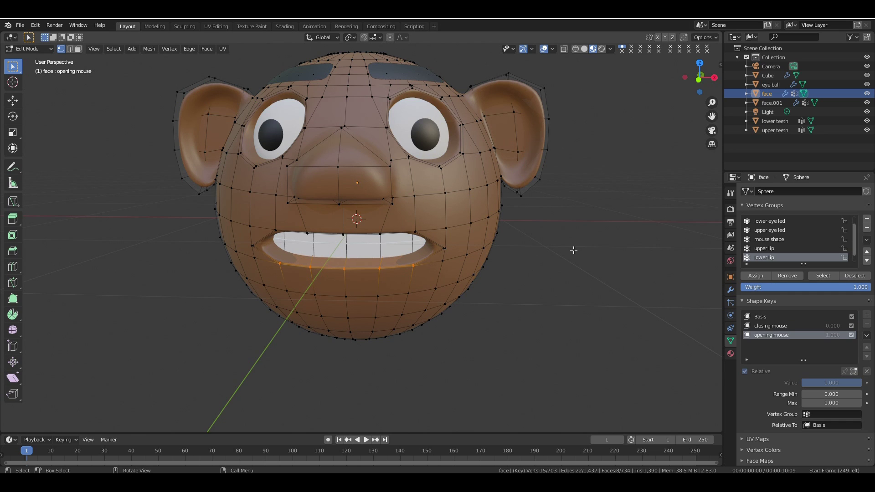
{"action": "key", "text": "alt+a"}
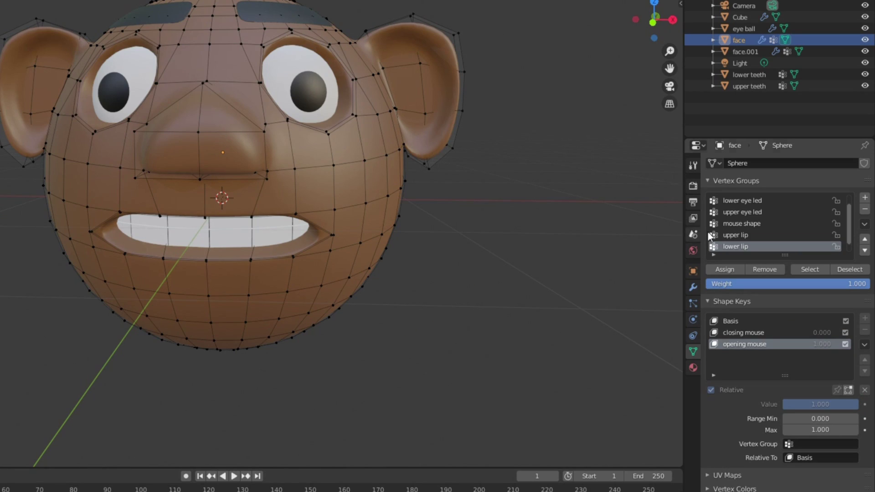
{"action": "left_click", "coordinate": [752, 224]}
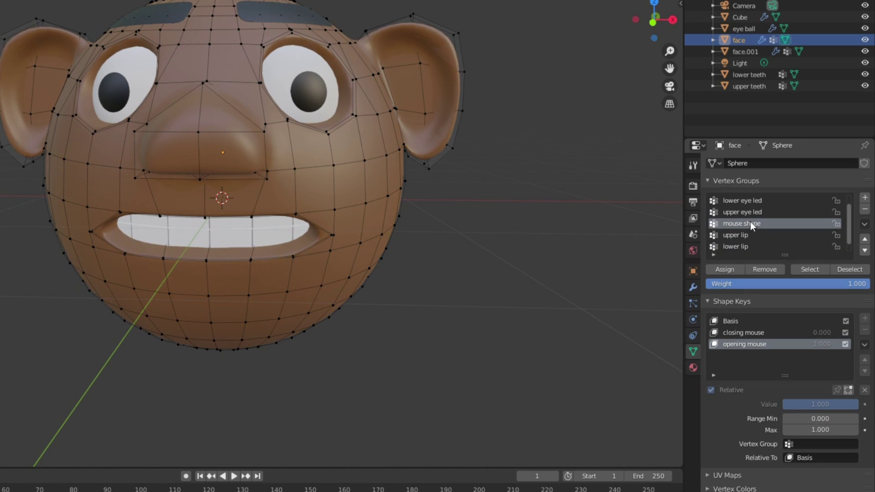
{"action": "left_click", "coordinate": [804, 270]}
{"action": "key", "text": "s"}
{"action": "key", "text": "z"}
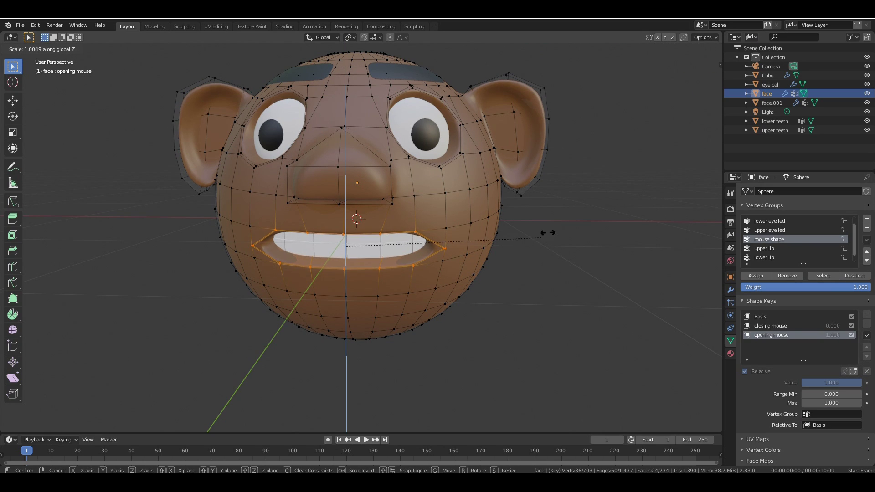
{"action": "left_click", "coordinate": [585, 207]}
- Select the "upper lip" and "middle mouse ctrl" vertex groups and raise them about 0.074 m along global Z
{"action": "left_click", "coordinate": [633, 228]}
{"action": "left_click", "coordinate": [773, 250]}
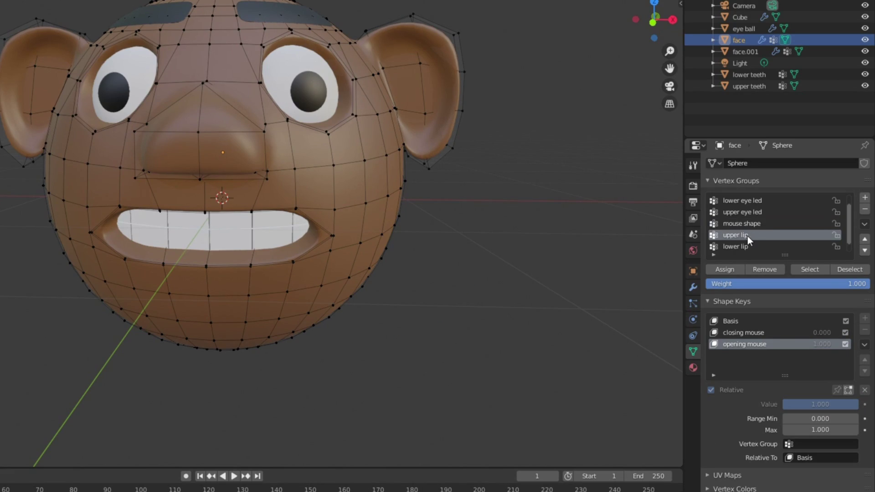
{"action": "left_click", "coordinate": [802, 270]}
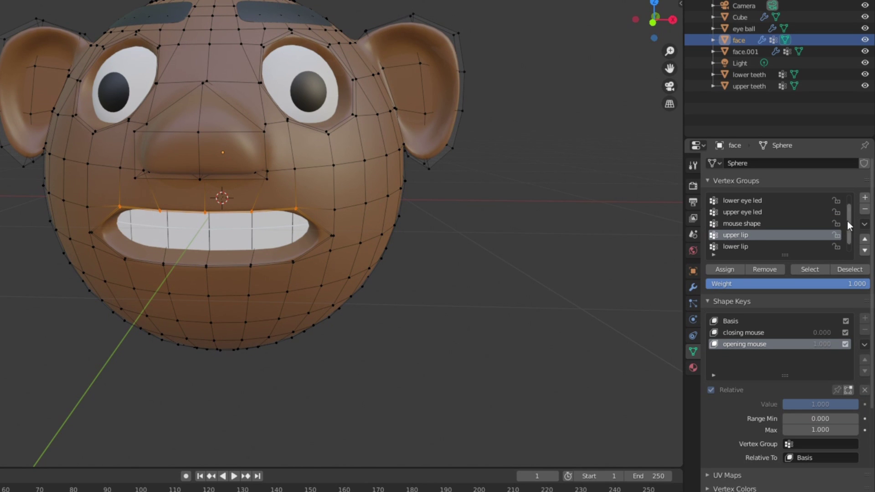
{"action": "scroll", "coordinate": [847, 221], "scroll_direction": "down", "scroll_amount": 1}
{"action": "left_click", "coordinate": [757, 246]}
{"action": "left_click", "coordinate": [801, 269]}
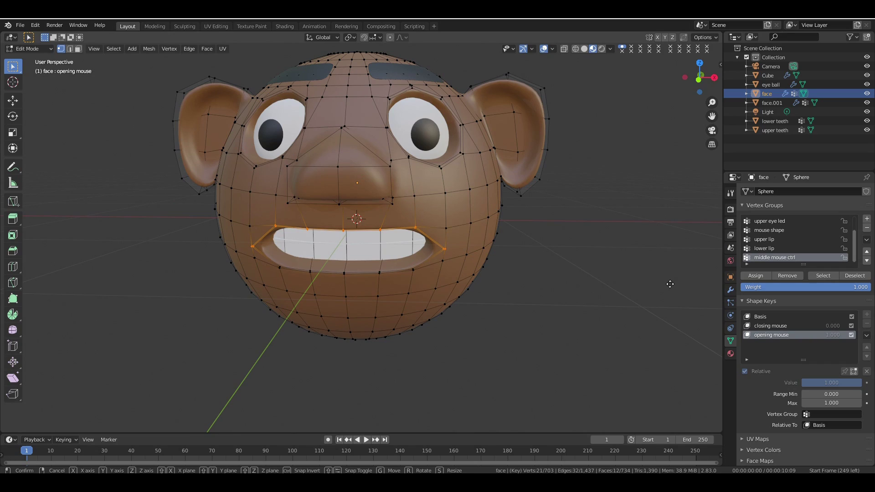
{"action": "key", "text": "g"}
{"action": "key", "text": "z"}
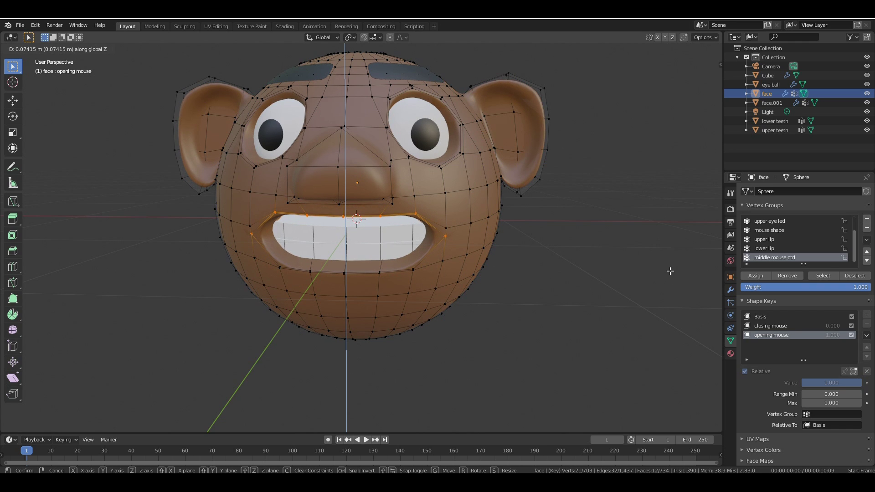
{"action": "left_click", "coordinate": [670, 270]}
- Select only the "middle mouse ctrl" vertices and scale them inward along global X to narrow the mouth corners
{"action": "key", "text": "alt+a"}
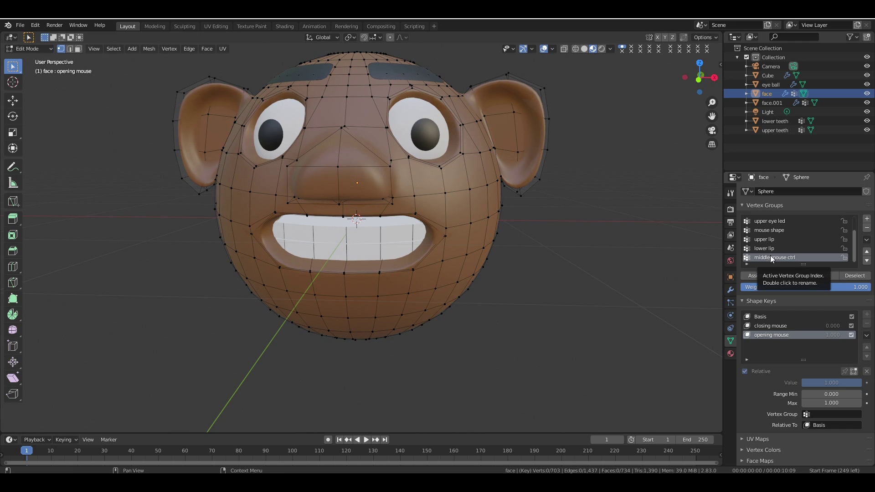
{"action": "left_click", "coordinate": [823, 277]}
{"action": "key", "text": "s"}
{"action": "key", "text": "x"}
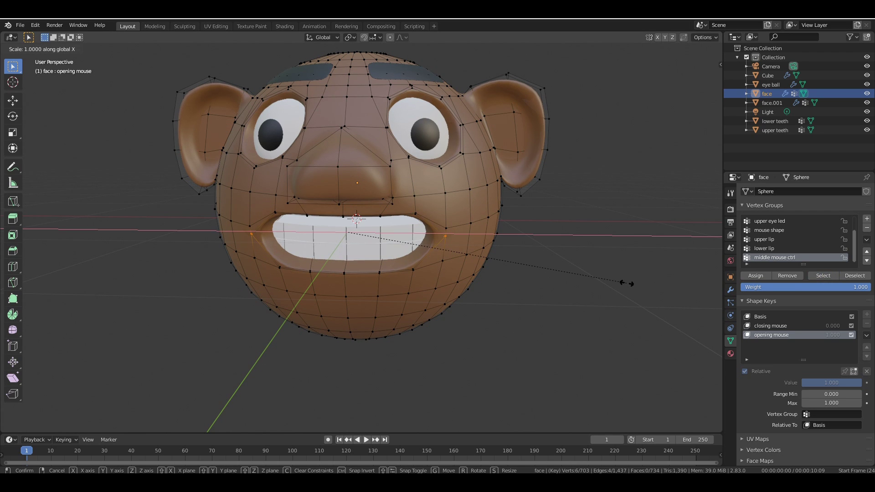
{"action": "left_click", "coordinate": [596, 282]}
- Select the outermost upper-lip vertices on both sides of the mouth and lower them slightly along global Z
{"action": "left_click_drag", "start_coordinate": [697, 79], "coordinate": [701, 76]}
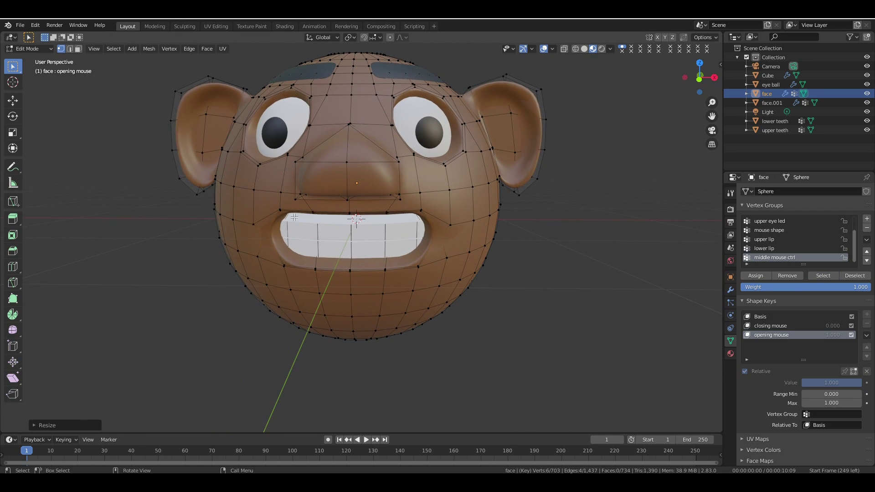
{"action": "left_click_drag", "start_coordinate": [273, 207], "coordinate": [286, 215]}
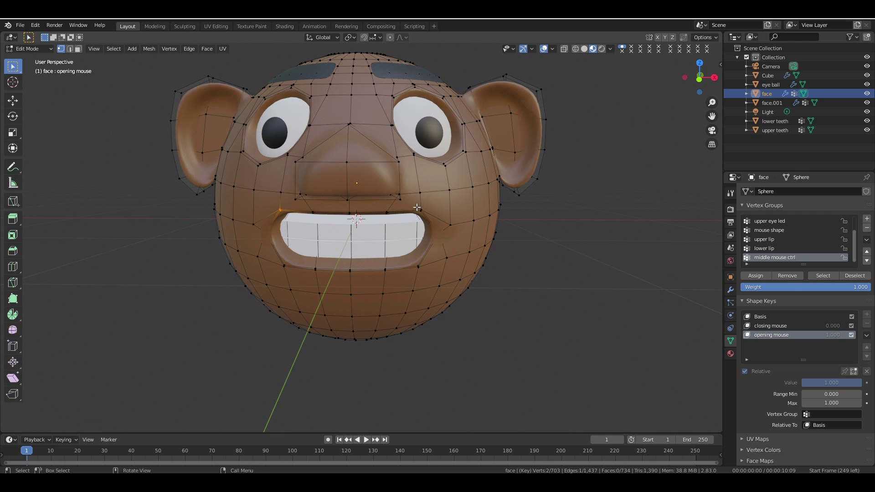
{"action": "left_click_drag", "start_coordinate": [414, 206], "coordinate": [429, 219], "text": "shift"}
{"action": "key", "text": "g"}
{"action": "key", "text": "z"}
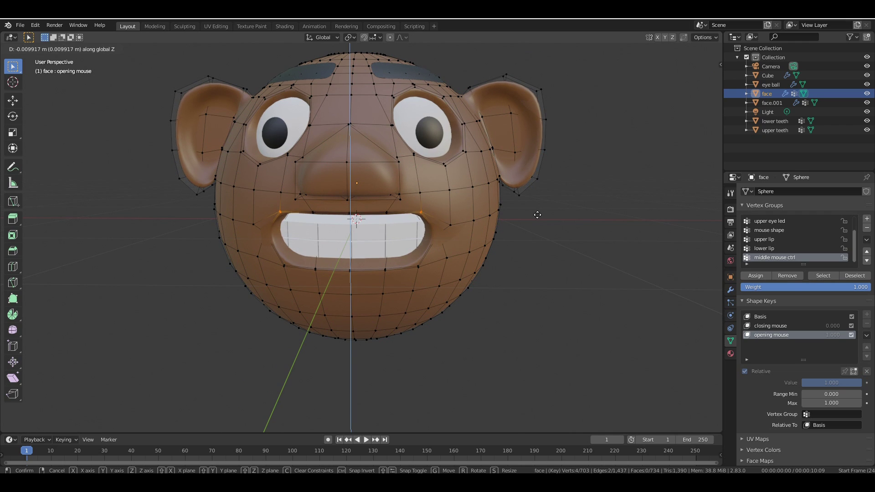
{"action": "left_click", "coordinate": [537, 219]}
- Select the upper-lip vertices on either side of the lip's centre and lower them slightly along global Z
{"action": "left_click_drag", "start_coordinate": [306, 206], "coordinate": [320, 216]}
{"action": "left_click_drag", "start_coordinate": [376, 208], "coordinate": [394, 218], "text": "shift"}
{"action": "key", "text": "g"}
{"action": "key", "text": "z"}
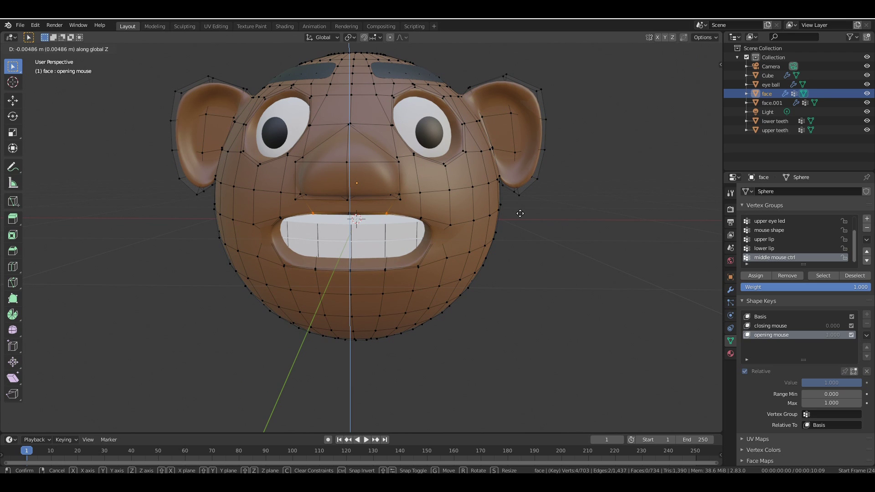
{"action": "left_click", "coordinate": [520, 213]}
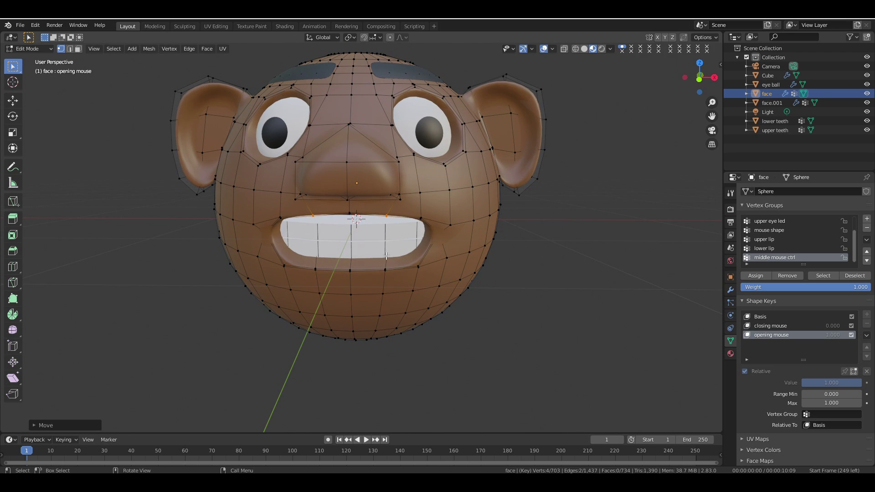
- Select the lower-lip vertices on either side of the lip's centre and raise them slightly along global Z
{"action": "left_click", "coordinate": [276, 258]}
{"action": "key", "text": "g"}
{"action": "key", "text": "z"}
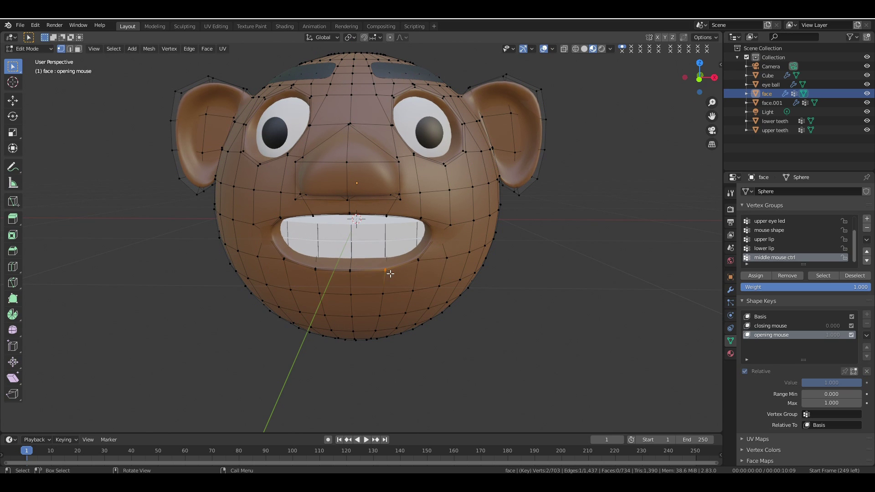
{"action": "left_click", "coordinate": [527, 275]}
- Hide the lower teeth and upper teeth objects to expose the inside of the mouth
{"action": "left_click", "coordinate": [867, 121]}
{"action": "left_click", "coordinate": [868, 130]}
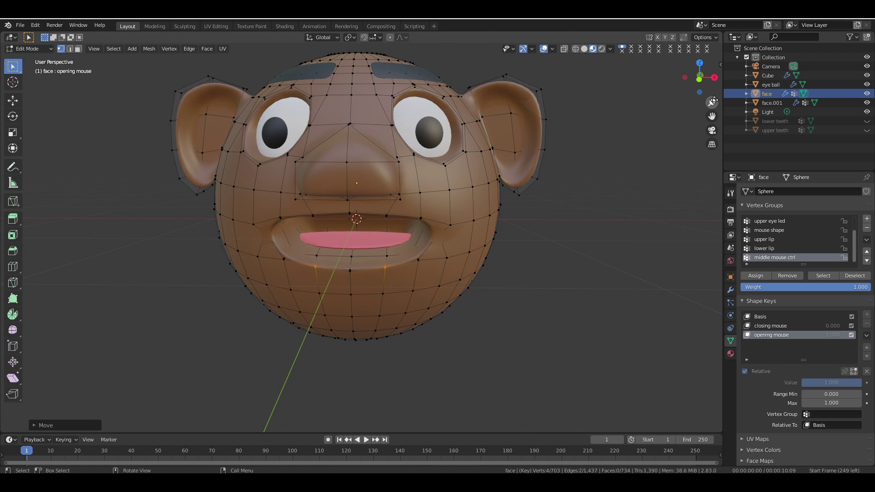
{"action": "left_click_drag", "start_coordinate": [701, 75], "coordinate": [668, 79]}
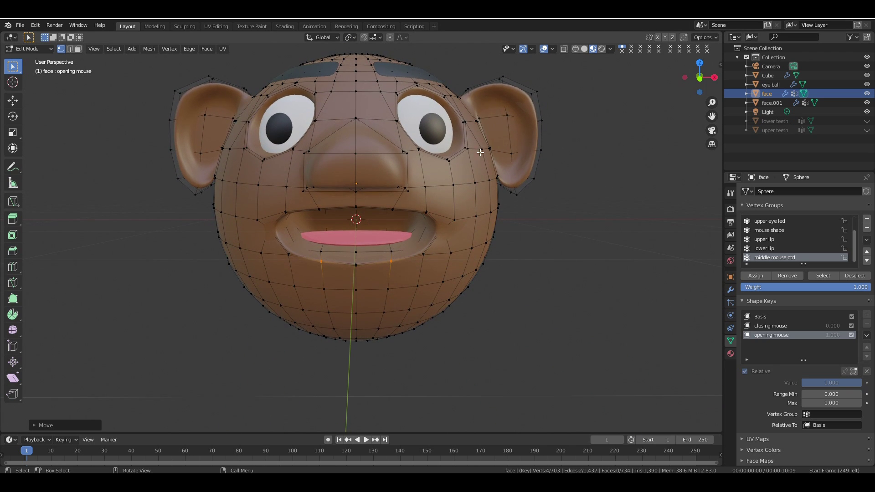
- Select the upper-lip vertices on either side of the lip's centre and adjust their height slightly along global Z
{"action": "left_click", "coordinate": [319, 209]}
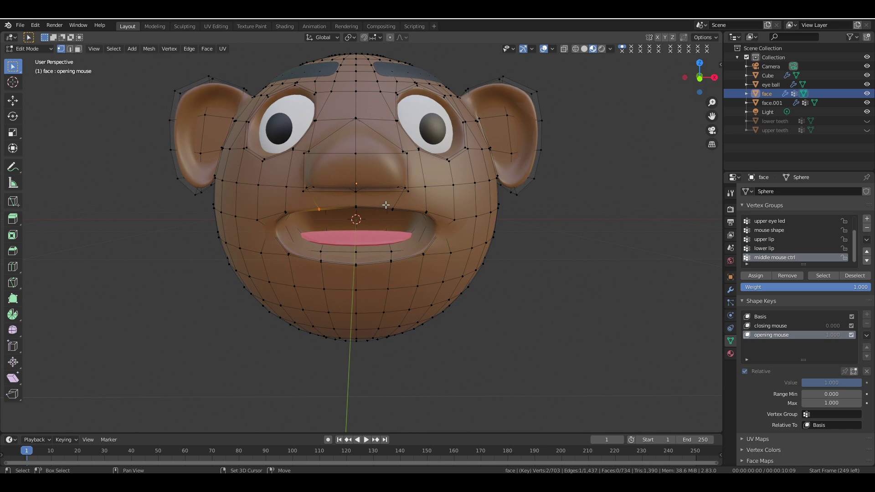
{"action": "left_click", "coordinate": [391, 212], "text": "shift"}
{"action": "key", "text": "g"}
{"action": "key", "text": "z"}
{"action": "left_click", "coordinate": [523, 228]}
- Select the outer upper-lip vertices on both sides of the mouth and adjust their height slightly along global Z
{"action": "left_click", "coordinate": [424, 209]}
{"action": "key", "text": "g"}
{"action": "key", "text": "z"}
{"action": "left_click", "coordinate": [524, 219]}
- Try to lower the "lower lip" vertex group together with the outer upper-lip vertices about 0.01 m along global Z
{"action": "left_click_drag", "start_coordinate": [698, 79], "coordinate": [700, 85]}
{"action": "left_click", "coordinate": [770, 249]}
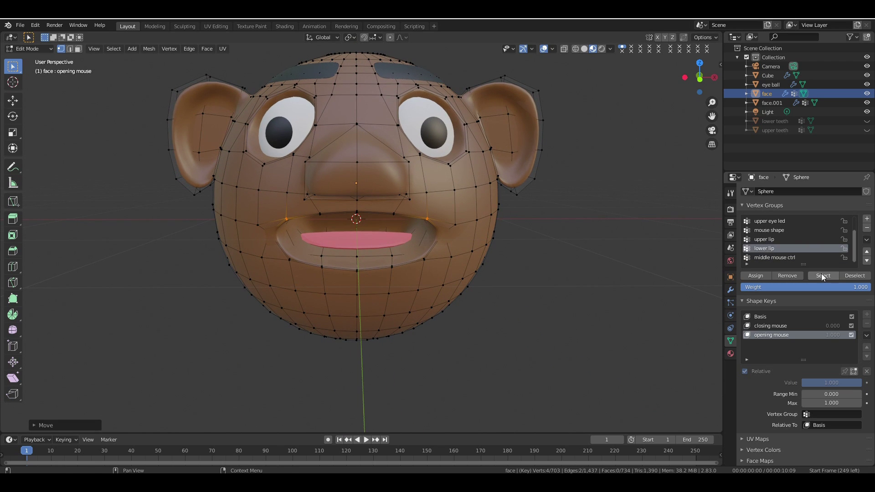
{"action": "left_click", "coordinate": [823, 275]}
{"action": "key", "text": "g"}
{"action": "key", "text": "y"}
{"action": "left_click", "coordinate": [658, 291]}
{"action": "key", "text": "g"}
{"action": "key", "text": "y"}
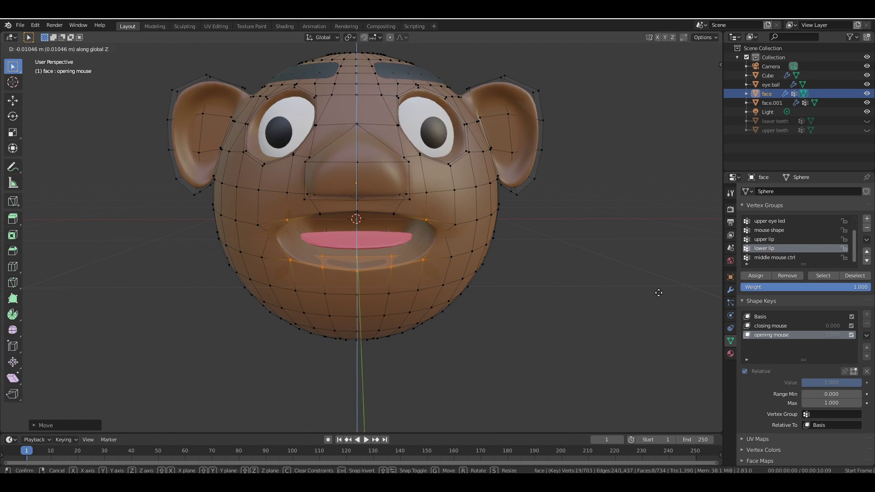
{"action": "left_click", "coordinate": [658, 293]}
{"action": "left_click", "coordinate": [432, 228]}
{"action": "key", "text": "ctrl+z"}
- Select only the "lower lip" group's vertices and adjust their position slightly along global Z and Y
{"action": "left_click", "coordinate": [519, 242]}
{"action": "left_click", "coordinate": [823, 276]}
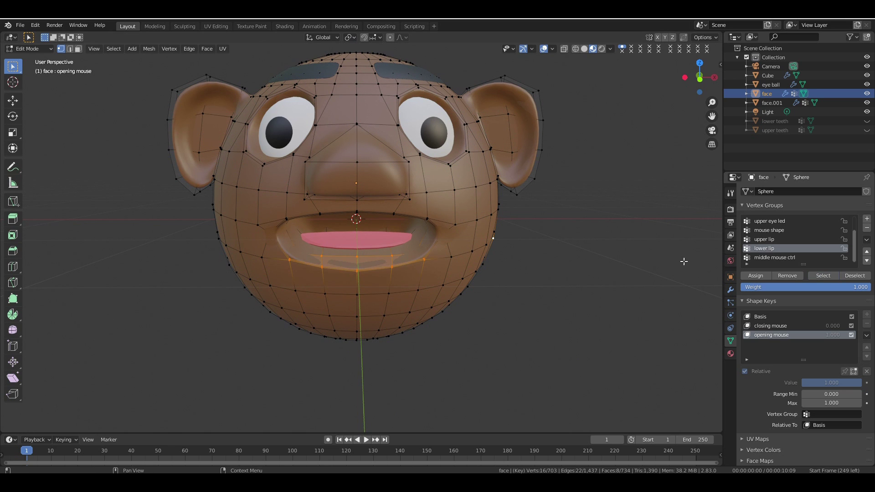
{"action": "key", "text": "g"}
{"action": "key", "text": "z"}
{"action": "left_click", "coordinate": [654, 261]}
{"action": "key", "text": "g"}
{"action": "key", "text": "y"}
{"action": "left_click", "coordinate": [655, 263]}
{"action": "key", "text": "g"}
{"action": "key", "text": "z"}
{"action": "left_click", "coordinate": [655, 264]}
- Return to Object Mode, set the "opening mouse" shape key's value to 0 and show both teeth objects again
{"action": "middle_click_drag", "start_coordinate": [655, 264], "coordinate": [615, 264]}
{"action": "left_click_drag", "start_coordinate": [700, 77], "coordinate": [679, 72]}
{"action": "scroll", "coordinate": [570, 221], "scroll_direction": "down", "scroll_amount": 1}
{"action": "key", "text": "Tab"}
{"action": "left_click_drag", "start_coordinate": [679, 104], "coordinate": [699, 84]}
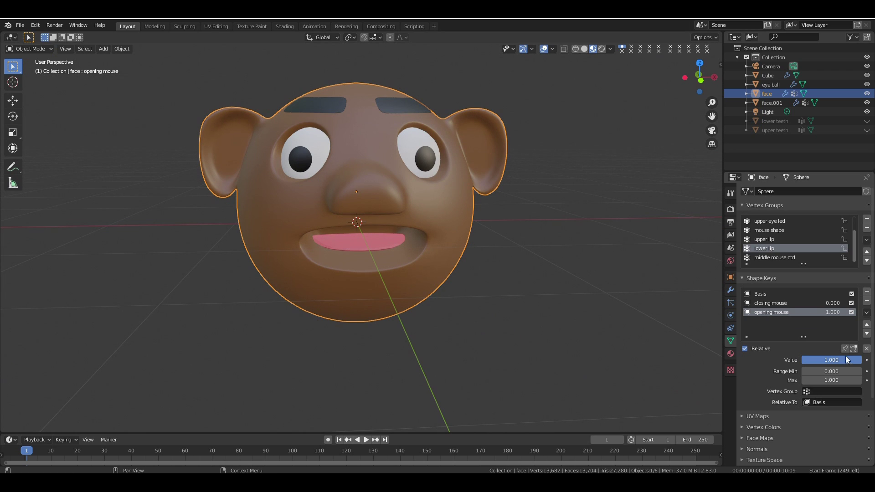
{"action": "mouse_move", "coordinate": [861, 360]}
{"action": "left_mouse_down"}
{"action": "mouse_move", "coordinate": [802, 360]}
{"action": "mouse_move", "coordinate": [861, 360]}
{"action": "left_mouse_up"}
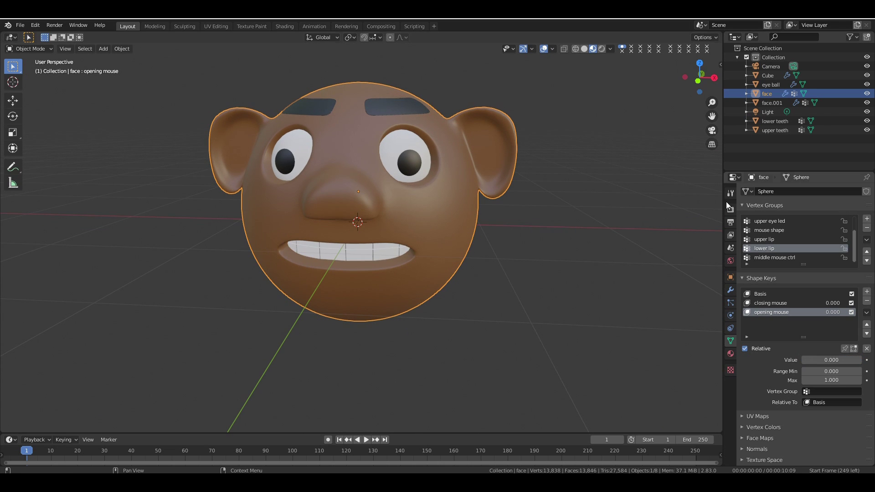
{"action": "left_click_drag", "start_coordinate": [699, 81], "coordinate": [709, 81]}
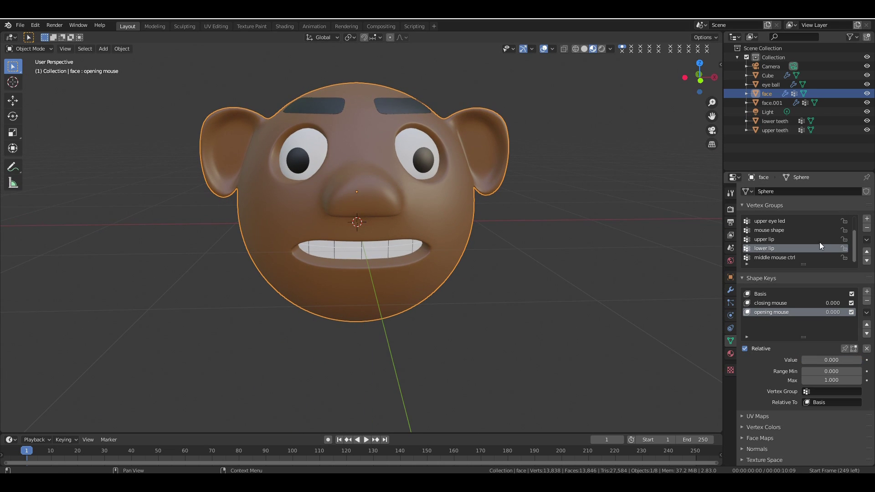
- Add a shape key named "smile", set its value to 1 and enter Edit Mode on the face
{"action": "left_click", "coordinate": [867, 292]}
{"action": "double_click", "coordinate": [779, 320]}
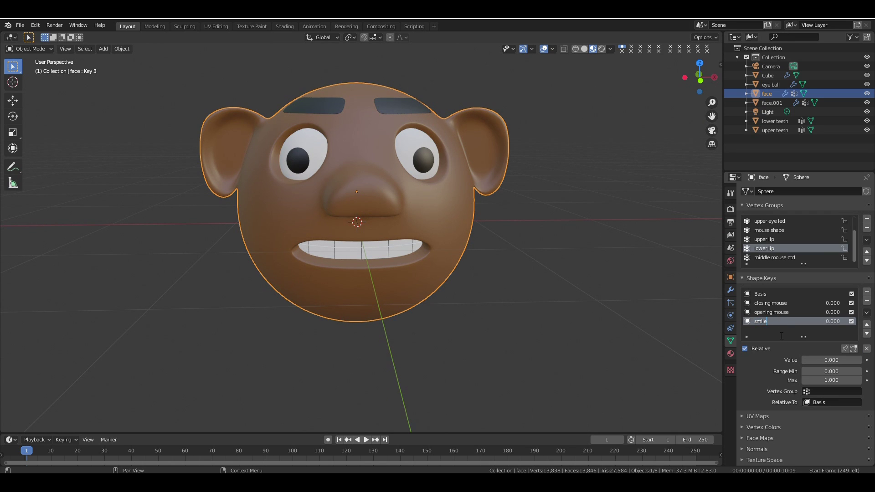
{"action": "left_click_drag", "start_coordinate": [831, 360], "coordinate": [863, 361]}
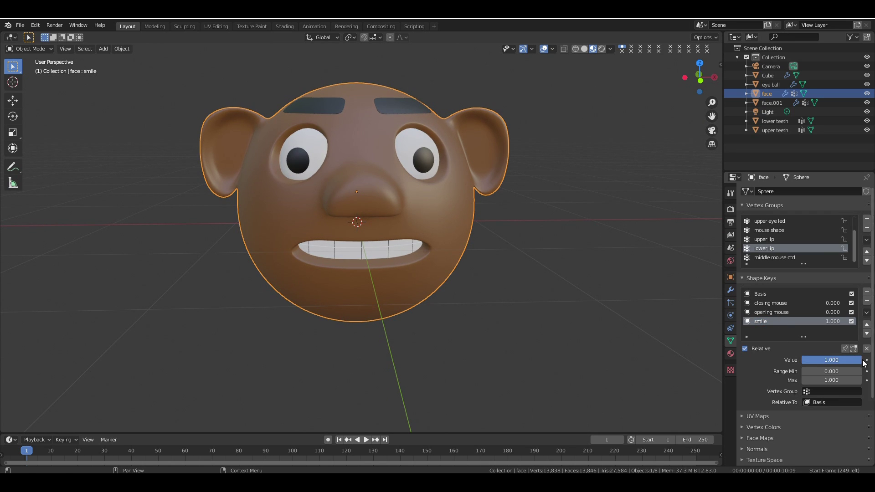
{"action": "key", "text": "Tab"}
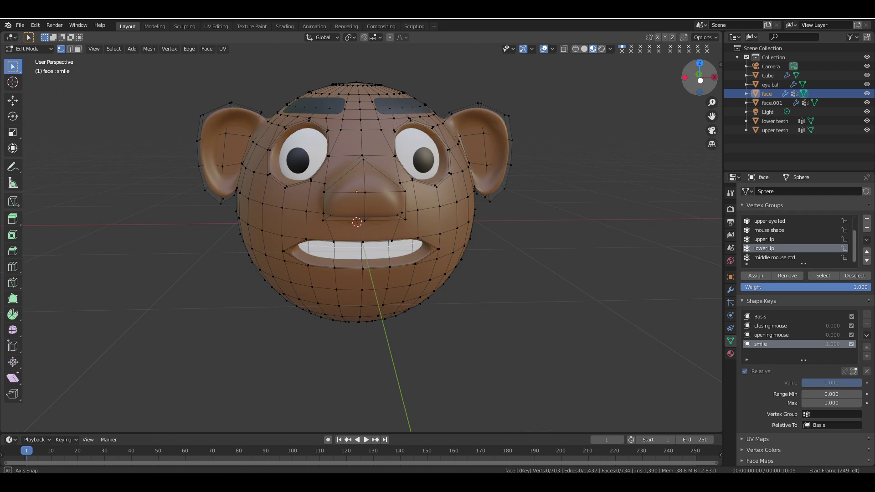
- Select the "middle mouse ctrl" group plus the neighbouring outer upper- and lower-lip vertices and raise them about 0.08 m along global Z
{"action": "left_click_drag", "start_coordinate": [688, 87], "coordinate": [689, 84]}
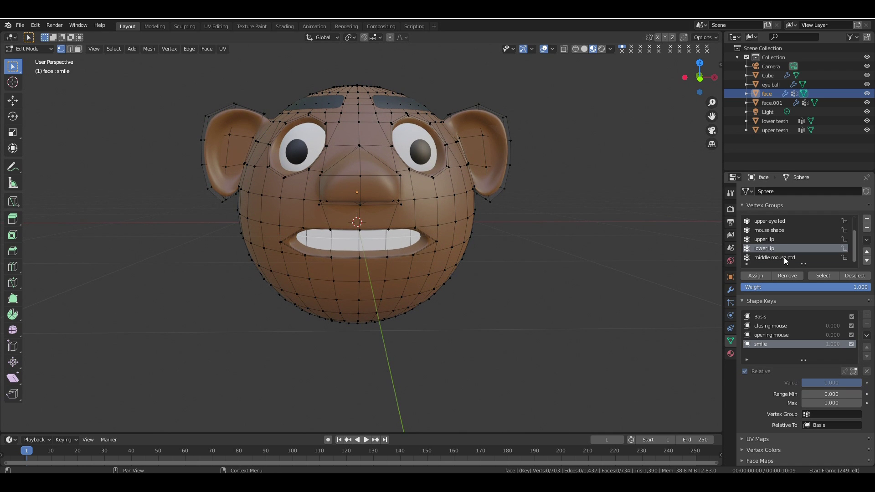
{"action": "left_click", "coordinate": [784, 257]}
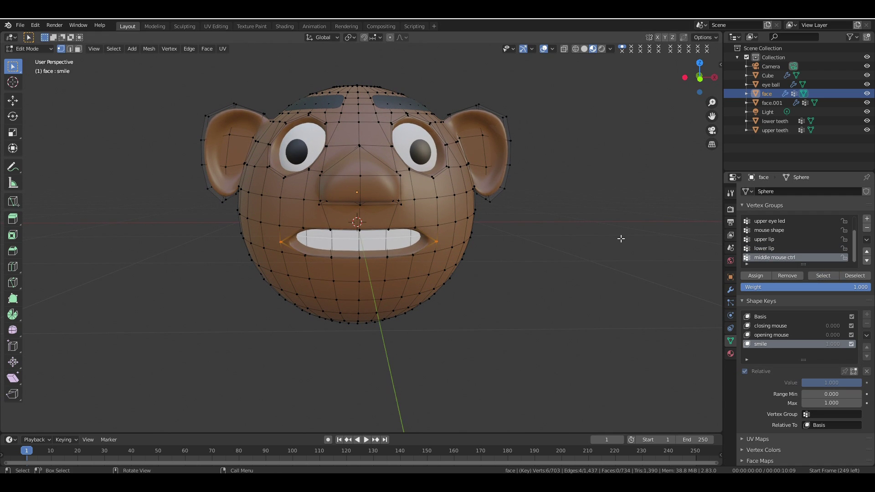
{"action": "scroll", "coordinate": [556, 231], "scroll_direction": "up", "scroll_amount": 1}
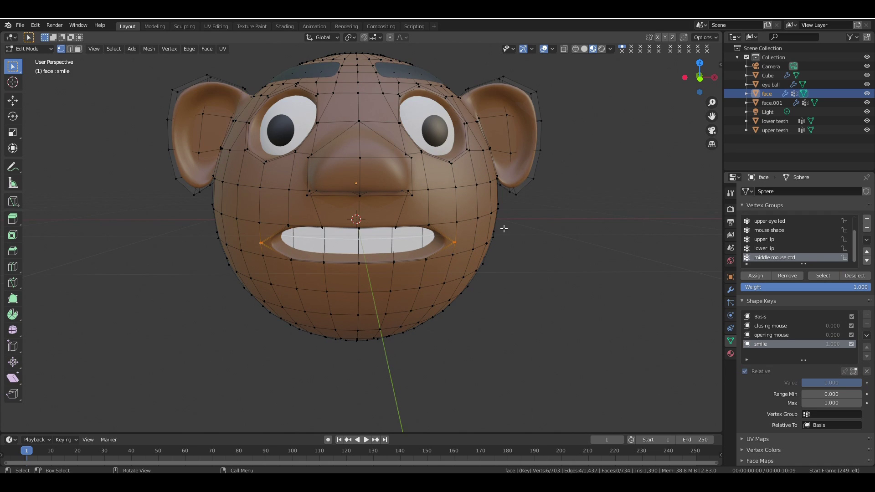
{"action": "left_click_drag", "start_coordinate": [426, 220], "coordinate": [437, 233], "text": "shift"}
{"action": "left_click_drag", "start_coordinate": [284, 221], "coordinate": [262, 226], "text": "shift"}
{"action": "left_click", "coordinate": [456, 222], "text": "shift"}
{"action": "left_click", "coordinate": [425, 260], "text": "shift"}
{"action": "left_click", "coordinate": [291, 260], "text": "shift"}
{"action": "key", "text": "g"}
{"action": "key", "text": "z"}
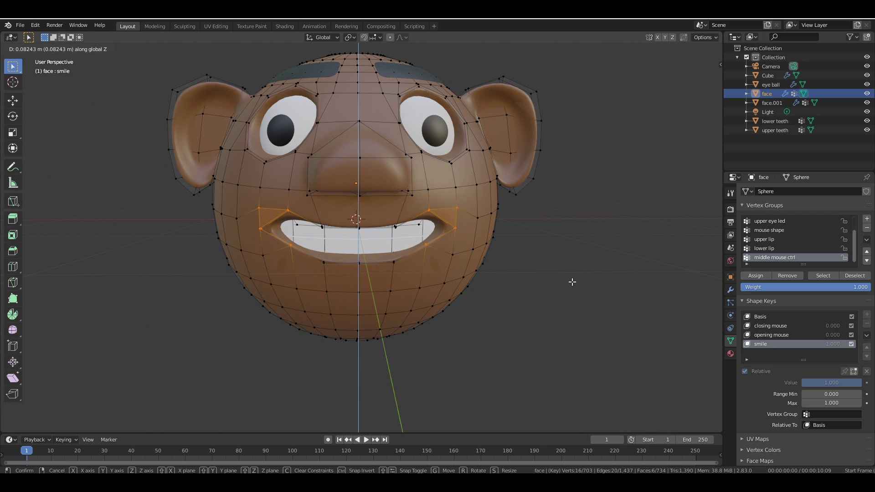
{"action": "left_click", "coordinate": [572, 282]}
{"action": "left_click", "coordinate": [573, 282]}
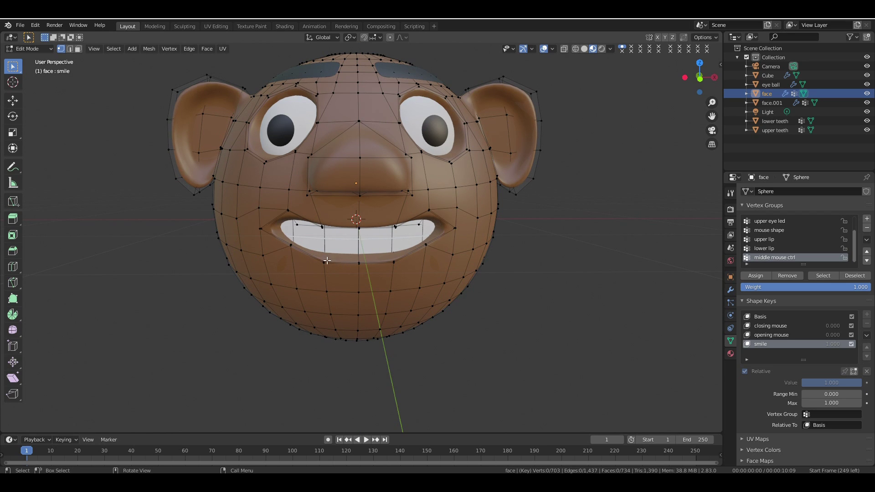
- Select the lower-lip vertices on either side of the lip's centre and raise them about 0.02 m along global Z
{"action": "left_click_drag", "start_coordinate": [322, 257], "coordinate": [330, 264]}
{"action": "left_click_drag", "start_coordinate": [383, 256], "coordinate": [395, 262], "text": "shift"}
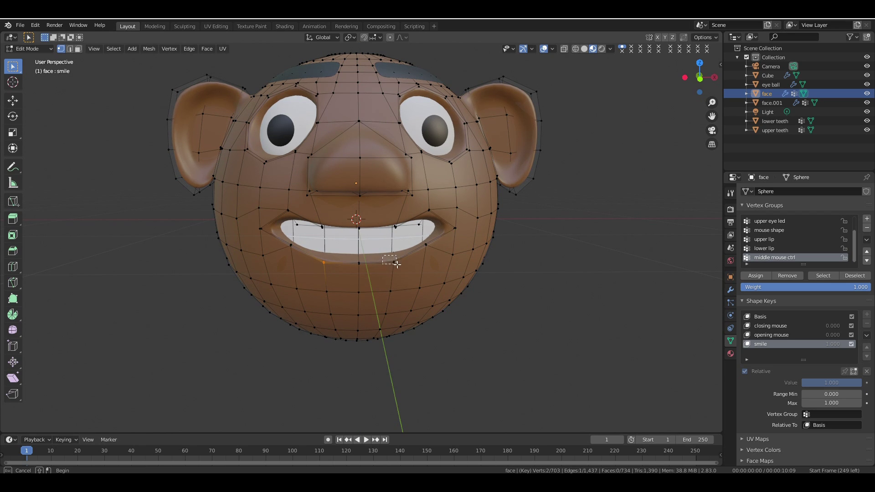
{"action": "key", "text": "g"}
{"action": "key", "text": "z"}
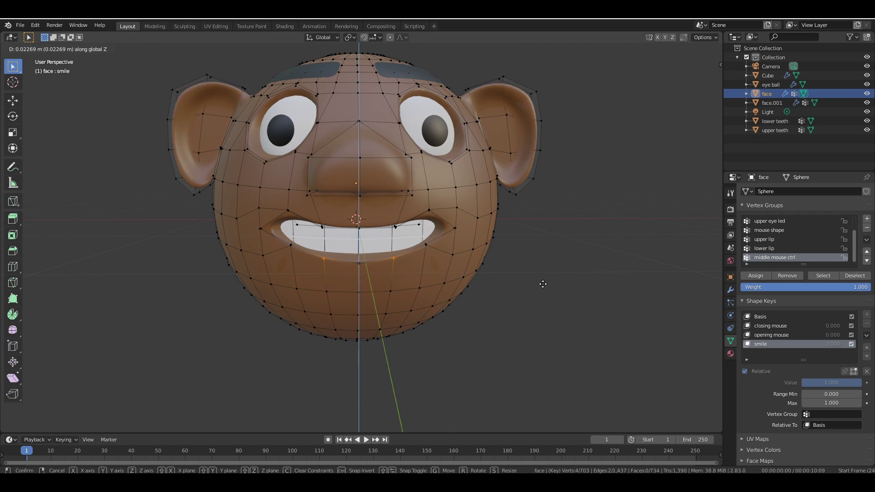
{"action": "left_click", "coordinate": [543, 285]}
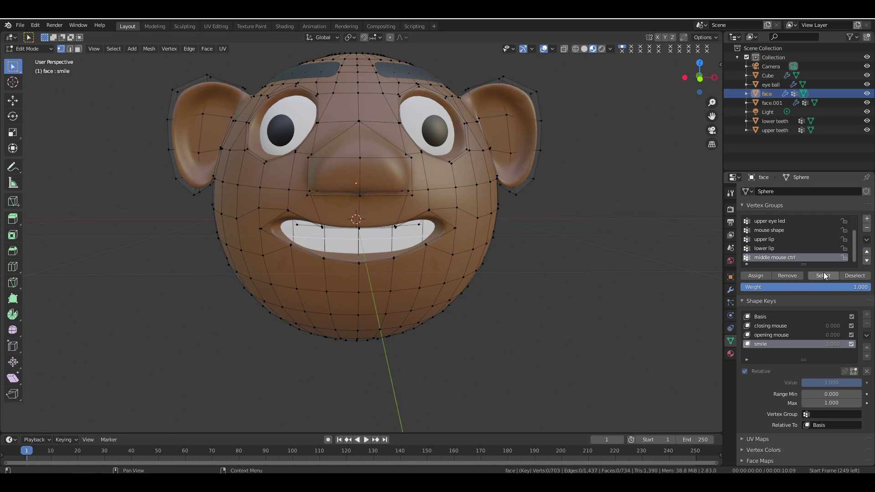
- Select the "middle mouse ctrl" vertices, raise the mouth corners slightly along global Z and return to Object Mode
{"action": "left_click", "coordinate": [823, 275]}
{"action": "key", "text": "g"}
{"action": "key", "text": "z"}
{"action": "left_click", "coordinate": [656, 293]}
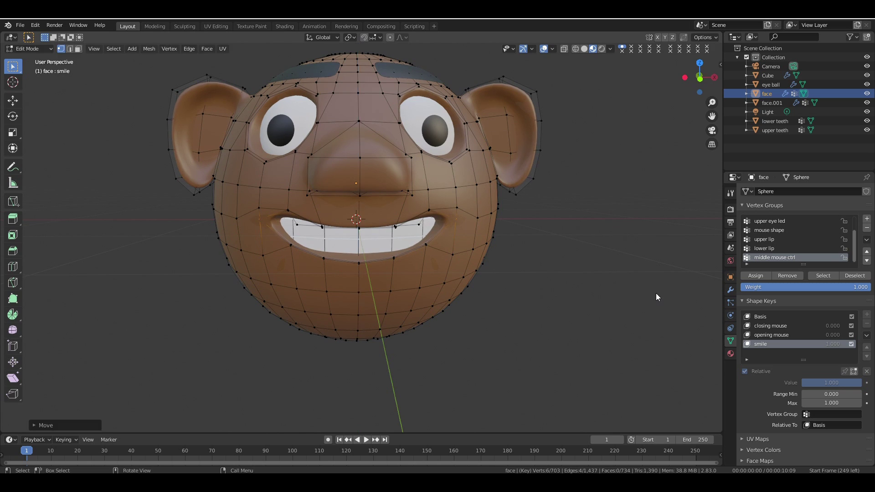
{"action": "key", "text": "Tab"}
{"action": "mouse_move", "coordinate": [698, 80]}
{"action": "left_mouse_down"}
{"action": "mouse_move", "coordinate": [685, 85]}
{"action": "mouse_move", "coordinate": [698, 82]}
{"action": "left_mouse_up"}
- In Edit Mode, select the vertices at the lower lip's centre and shift them slightly along global Y
{"action": "key", "text": "Tab"}
{"action": "left_click", "coordinate": [357, 273]}
{"action": "left_click", "coordinate": [358, 277], "text": "shift"}
{"action": "key", "text": "g"}
{"action": "key", "text": "y"}
{"action": "left_click", "coordinate": [500, 298]}
- In Object Mode, combine "smile" at value 1 with "closing mouse" at value 1, leaving "smile" as the active shape key
{"action": "key", "text": "Tab"}
{"action": "mouse_move", "coordinate": [690, 83]}
{"action": "left_mouse_down"}
{"action": "mouse_move", "coordinate": [654, 85]}
{"action": "mouse_move", "coordinate": [686, 84]}
{"action": "left_mouse_up"}
{"action": "mouse_move", "coordinate": [861, 360]}
{"action": "left_mouse_down"}
{"action": "mouse_move", "coordinate": [766, 360]}
{"action": "mouse_move", "coordinate": [864, 362]}
{"action": "left_mouse_up"}
{"action": "left_click", "coordinate": [772, 302]}
{"action": "left_click", "coordinate": [786, 322]}
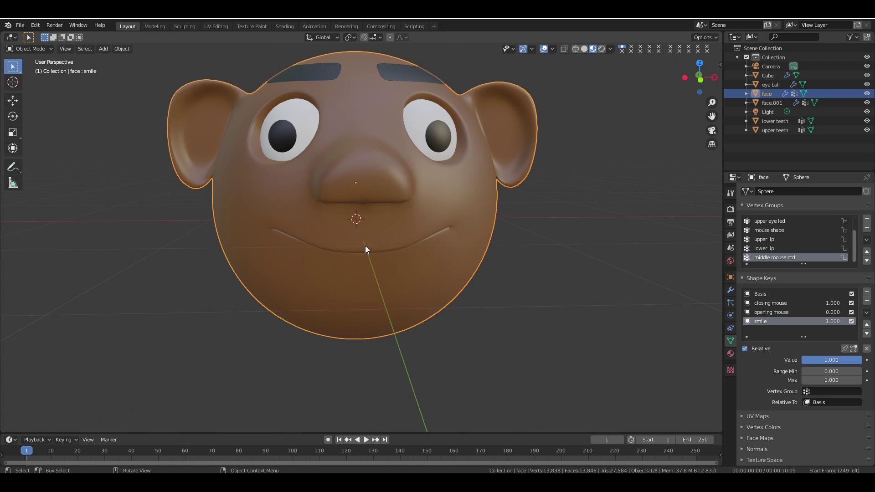
- In Edit Mode, select the centre upper-lip vertices and those beside them, and raise them about 0.016 m along global Z
{"action": "key", "text": "Tab"}
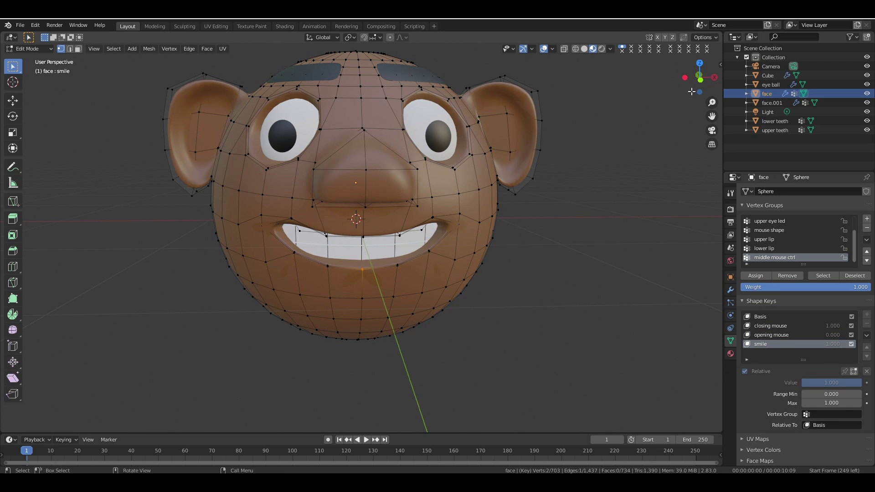
{"action": "left_click_drag", "start_coordinate": [691, 92], "coordinate": [683, 91]}
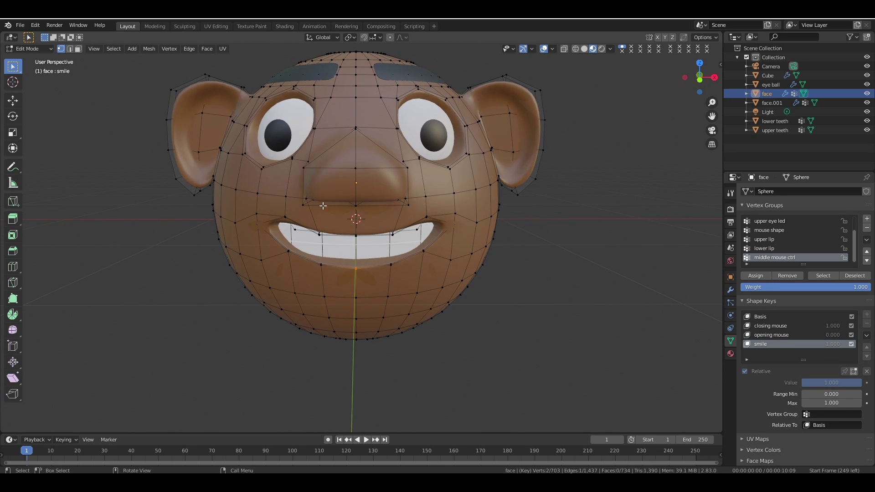
{"action": "left_click_drag", "start_coordinate": [317, 229], "coordinate": [367, 240]}
{"action": "left_click_drag", "start_coordinate": [383, 229], "coordinate": [397, 243], "text": "shift"}
{"action": "key", "text": "g"}
{"action": "key", "text": "z"}
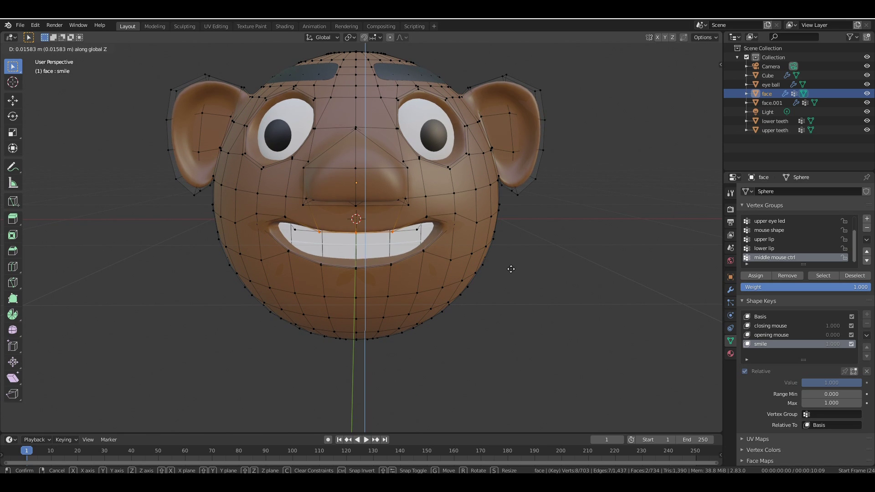
{"action": "left_click", "coordinate": [511, 268]}
- Check the closed smile in Object Mode, and lower the same central upper-lip vertices about 0.003 m along global Z
{"action": "key", "text": "Tab"}
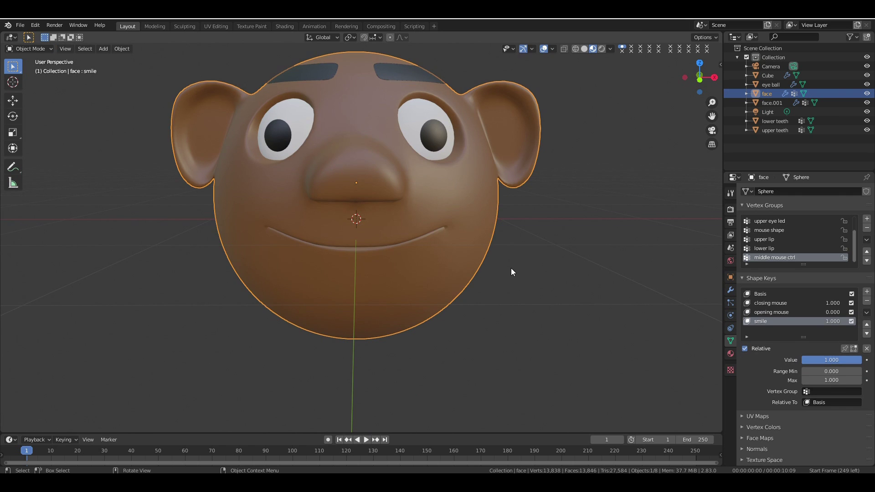
{"action": "left_click_drag", "start_coordinate": [699, 77], "coordinate": [676, 73]}
{"action": "key", "text": "Tab"}
{"action": "key", "text": "g"}
{"action": "key", "text": "z"}
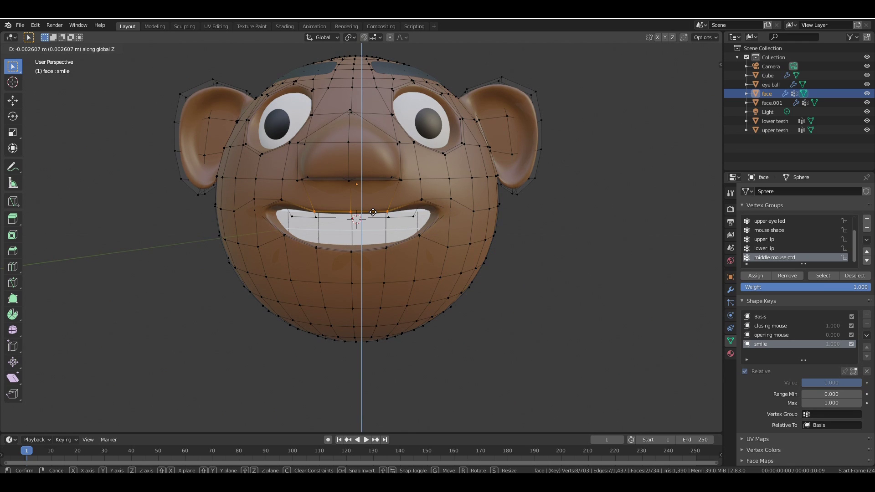
{"action": "left_click", "coordinate": [372, 212]}
- Select only the vertices at the upper lip's centre, lower them about 0.01 m along global Z and fine-tune their height
{"action": "left_click", "coordinate": [352, 212]}
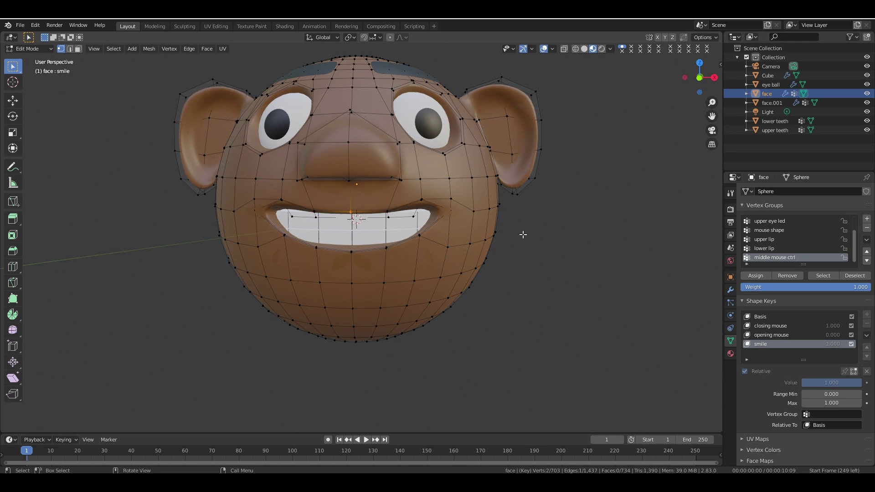
{"action": "key", "text": "g"}
{"action": "key", "text": "z"}
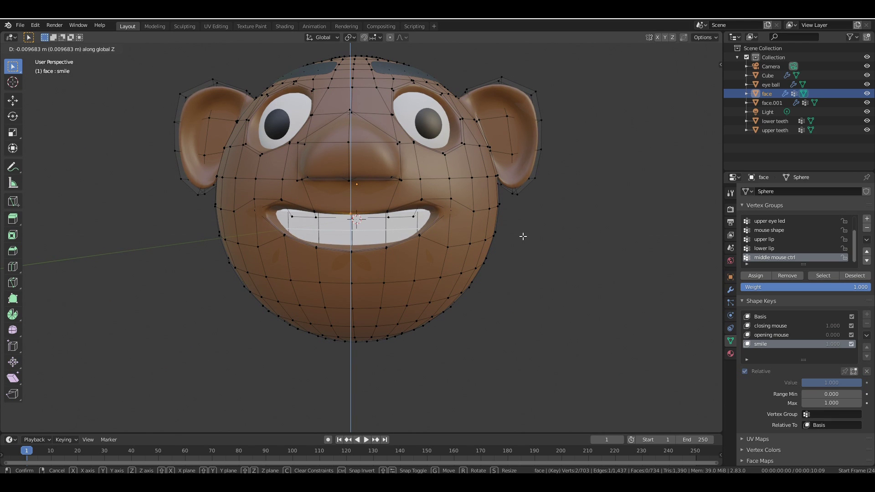
{"action": "left_click", "coordinate": [524, 236]}
{"action": "key", "text": "Tab"}
{"action": "key", "text": "Tab"}
{"action": "key", "text": "g"}
{"action": "key", "text": "z"}
{"action": "left_click", "coordinate": [523, 238]}
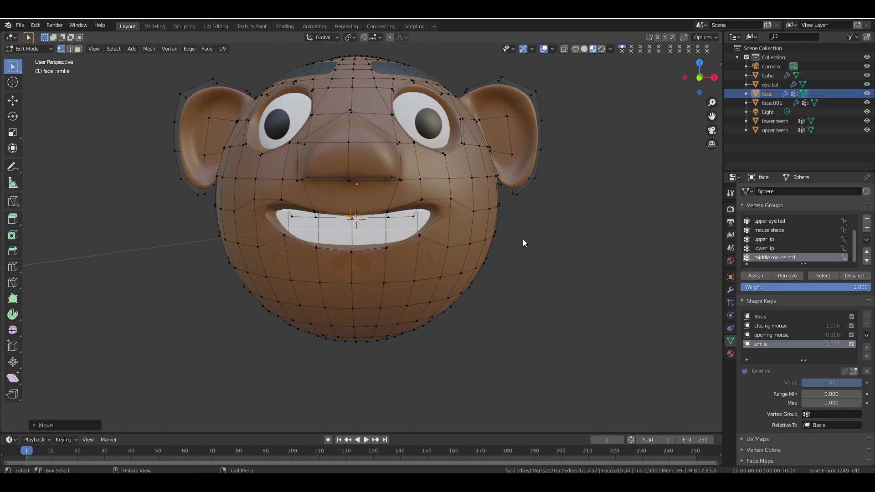
{"action": "key", "text": "Tab"}
{"action": "left_click_drag", "start_coordinate": [690, 87], "coordinate": [658, 78]}
{"action": "key", "text": "Tab"}
{"action": "key", "text": "g"}
{"action": "key", "text": "y"}
{"action": "key", "text": "Escape"}
- Leave Edit Mode and reset the "smile" and "closing mouse" shape key values to 0
{"action": "key", "text": "Tab"}
{"action": "left_click_drag", "start_coordinate": [850, 360], "coordinate": [802, 360]}
{"action": "left_click", "coordinate": [775, 303]}
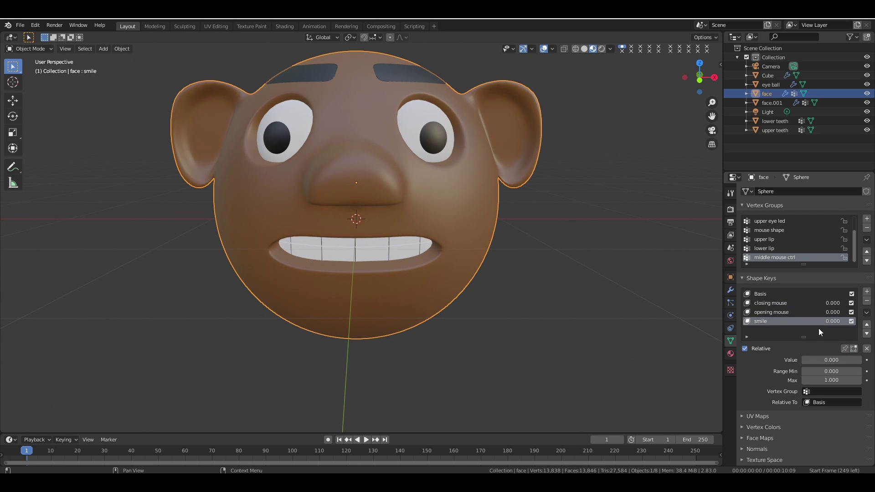
- Add a shape key named "angry", set its value to 1 and enter Edit Mode with nothing selected
{"action": "left_click", "coordinate": [866, 292]}
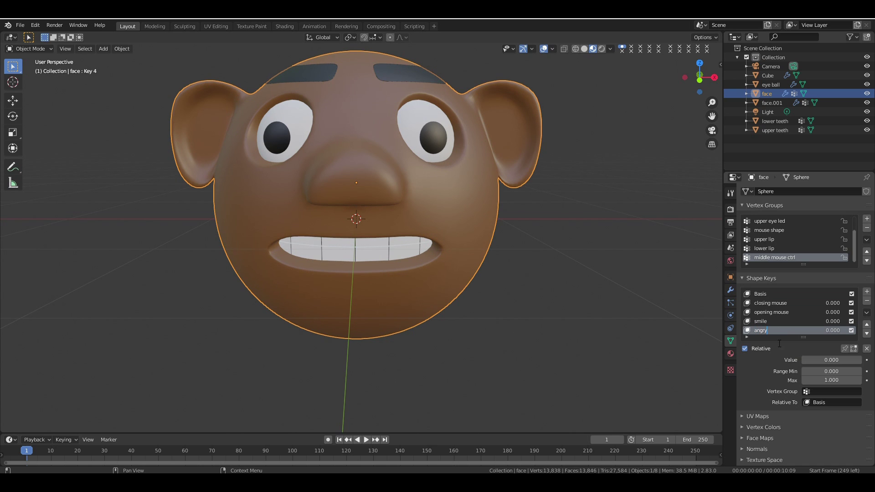
{"action": "left_click_drag", "start_coordinate": [819, 360], "coordinate": [863, 360]}
{"action": "key", "text": "Tab"}
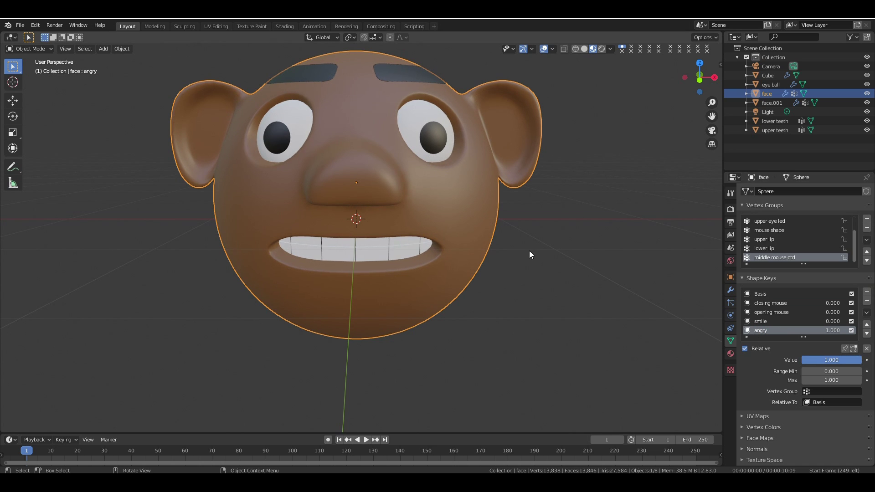
{"action": "key", "text": "alt+a"}
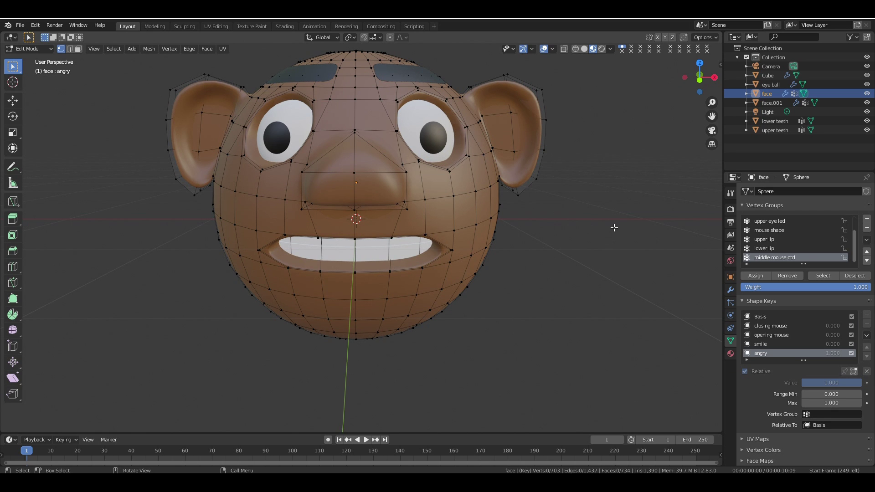
- Select the "middle mouse ctrl" group plus the vertices just below both mouth corners, and move them down along global Z and along global Y
{"action": "left_click", "coordinate": [823, 276]}
{"action": "left_click_drag", "start_coordinate": [700, 76], "coordinate": [691, 85]}
{"action": "left_click", "coordinate": [447, 257], "text": "shift"}
{"action": "left_click", "coordinate": [258, 256], "text": "shift"}
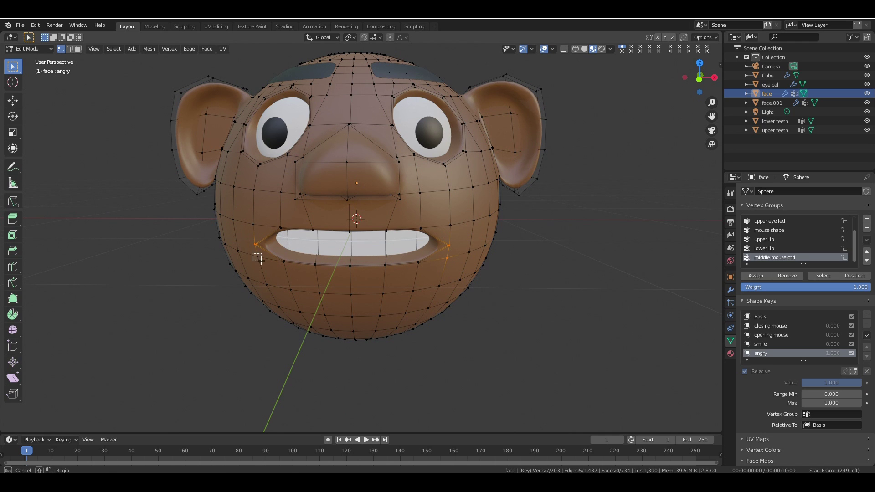
{"action": "key", "text": "g"}
{"action": "key", "text": "z"}
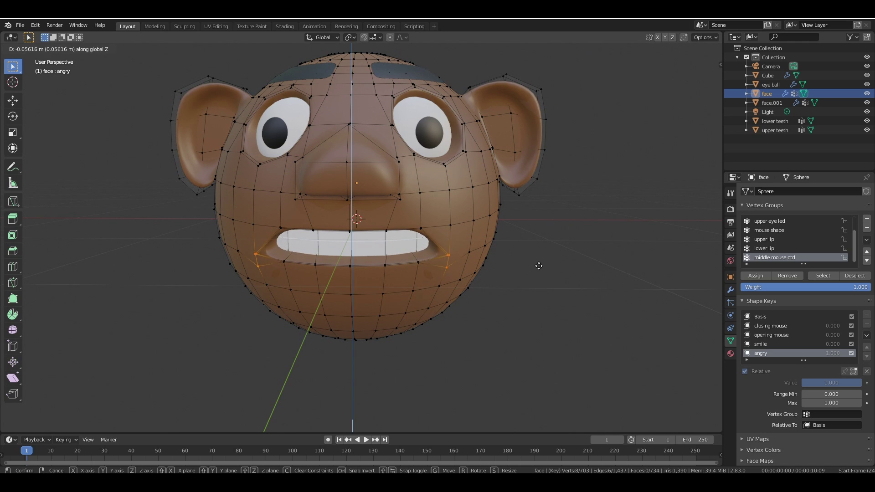
{"action": "left_click", "coordinate": [538, 283]}
{"action": "key", "text": "g"}
{"action": "key", "text": "y"}
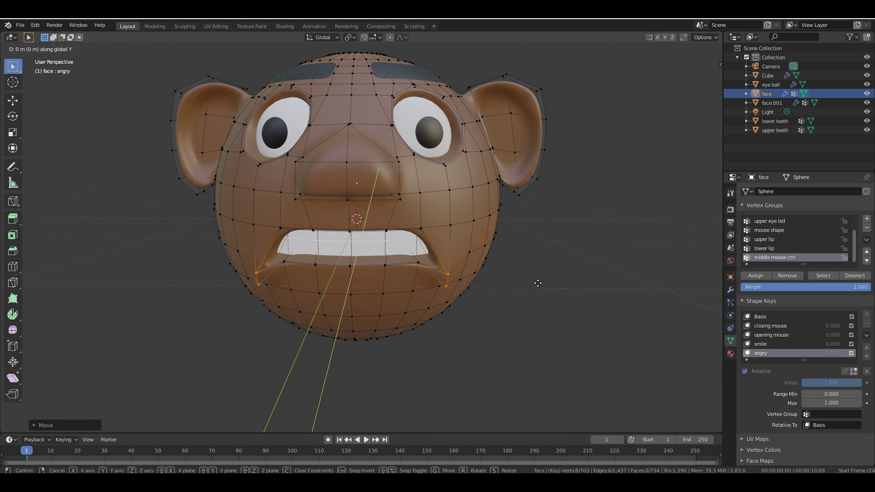
{"action": "left_click", "coordinate": [538, 282]}
- Select the middle vertices of the lower lip and raise them along global Z, raising the lip's centre further
{"action": "left_click_drag", "start_coordinate": [375, 257], "coordinate": [394, 275]}
{"action": "left_click_drag", "start_coordinate": [299, 258], "coordinate": [359, 276], "text": "shift"}
{"action": "key", "text": "g"}
{"action": "key", "text": "z"}
{"action": "left_click", "coordinate": [574, 279]}
{"action": "key", "text": "g"}
{"action": "key", "text": "z"}
{"action": "left_click", "coordinate": [600, 256]}
- Select the middle vertices of the upper lip and lower them slightly along global Z
{"action": "left_click_drag", "start_coordinate": [700, 77], "coordinate": [703, 67]}
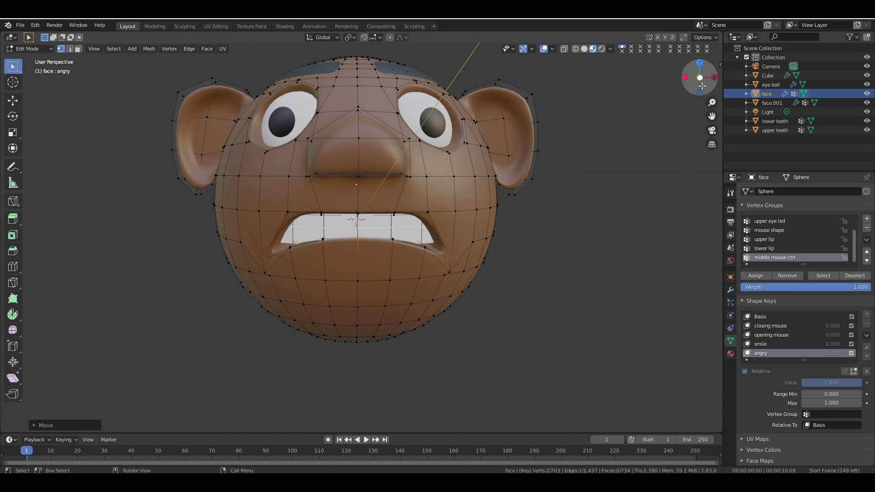
{"action": "left_click_drag", "start_coordinate": [316, 208], "coordinate": [327, 217]}
{"action": "left_click_drag", "start_coordinate": [396, 220], "coordinate": [395, 220]}
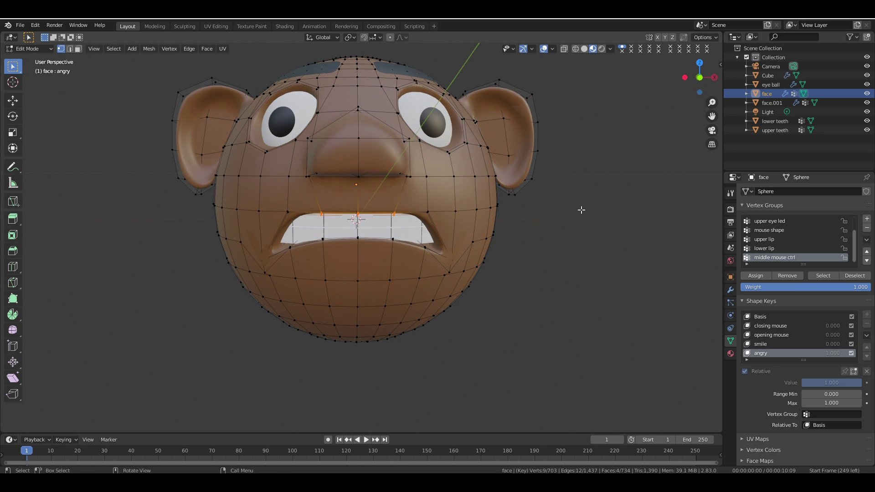
{"action": "key", "text": "g"}
{"action": "key", "text": "z"}
{"action": "left_click", "coordinate": [575, 221]}
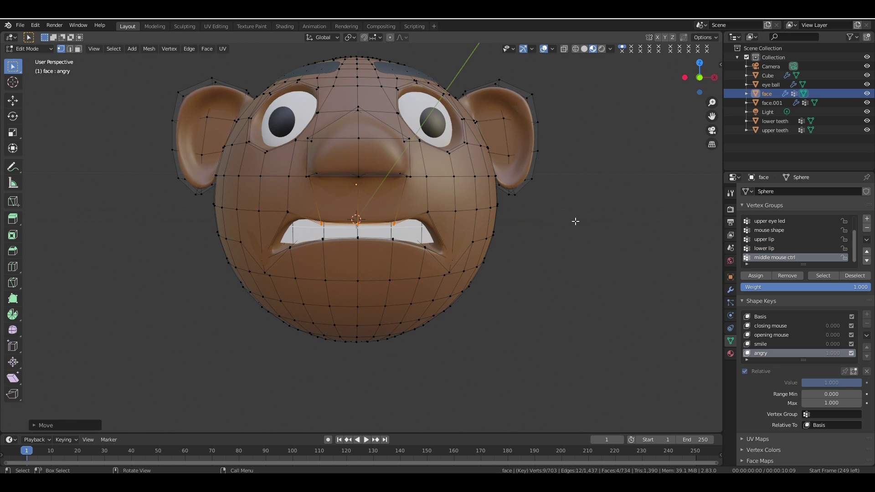
- Select only the vertices at the upper lip's centre, lower them about 0.045 m along global Z and check the mouth in Object Mode
{"action": "left_click_drag", "start_coordinate": [350, 217], "coordinate": [365, 229]}
{"action": "key", "text": "g"}
{"action": "key", "text": "z"}
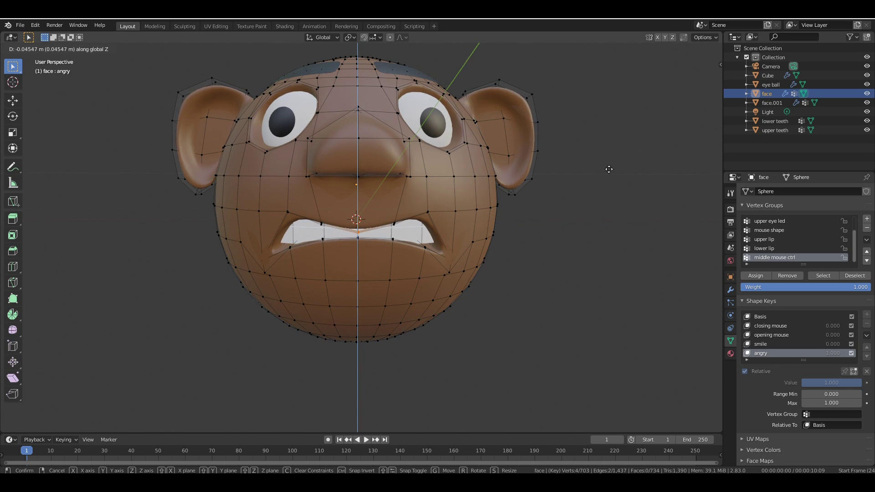
{"action": "left_click", "coordinate": [609, 170]}
{"action": "mouse_move", "coordinate": [701, 81]}
{"action": "left_mouse_down"}
{"action": "mouse_move", "coordinate": [689, 88]}
{"action": "mouse_move", "coordinate": [701, 89]}
{"action": "mouse_move", "coordinate": [695, 94]}
{"action": "mouse_move", "coordinate": [699, 78]}
{"action": "left_mouse_up"}
{"action": "key", "text": "Tab"}
{"action": "key", "text": "Tab"}
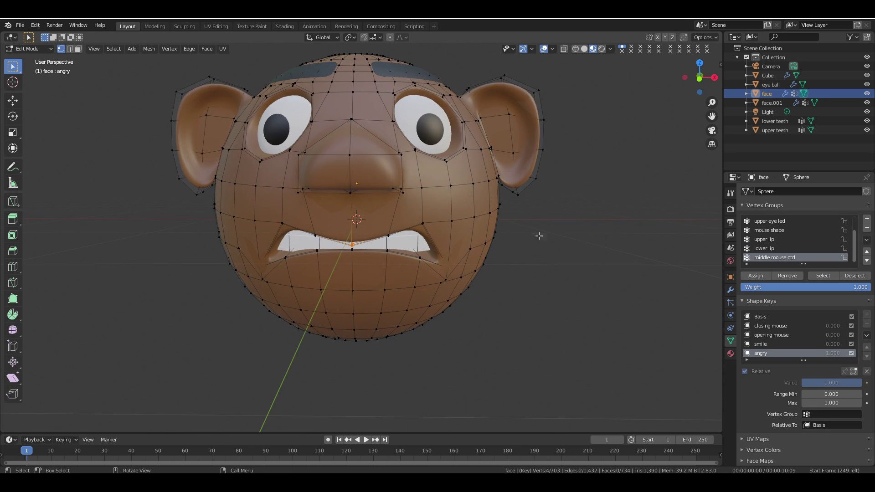
- Select the vertices at both mouth corners and scale them to about 0.89 along global X
{"action": "key", "text": "alt+z"}
{"action": "left_click", "coordinate": [447, 267]}
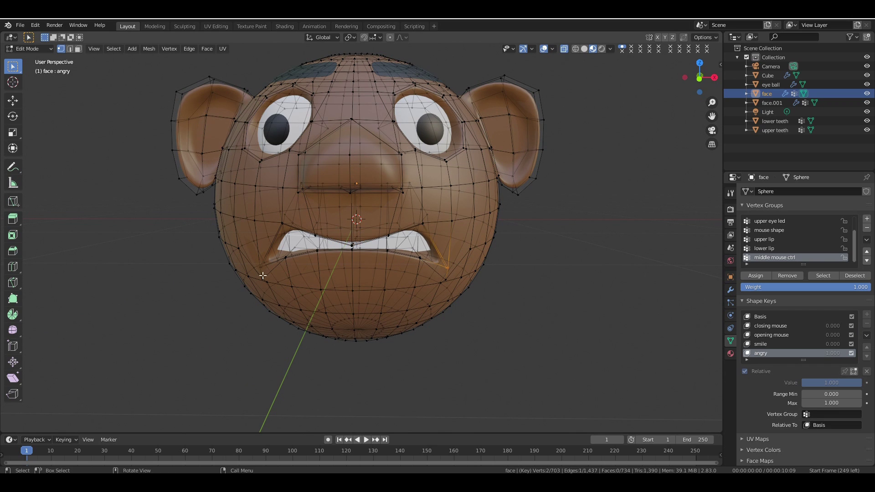
{"action": "key", "text": "alt+z"}
{"action": "key", "text": "g"}
{"action": "key", "text": "x"}
{"action": "right_click", "coordinate": [570, 274]}
{"action": "key", "text": "s"}
{"action": "key", "text": "x"}
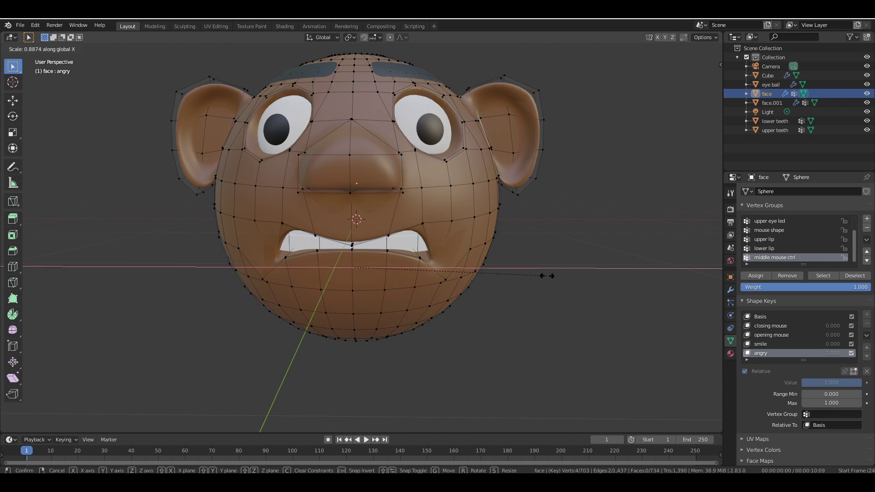
{"action": "left_click", "coordinate": [546, 277]}
- Adjust the corner vertices along global Y and check the angry mouth in Object Mode
{"action": "key", "text": "g"}
{"action": "key", "text": "y"}
{"action": "left_click", "coordinate": [546, 278]}
{"action": "key", "text": "Tab"}
{"action": "middle_click_drag", "start_coordinate": [435, 266], "coordinate": [446, 266]}
{"action": "key", "text": "Tab"}
- Select the lower-lip vertices just inside both mouth corners and shift them along global Z
{"action": "left_click_drag", "start_coordinate": [290, 252], "coordinate": [298, 261]}
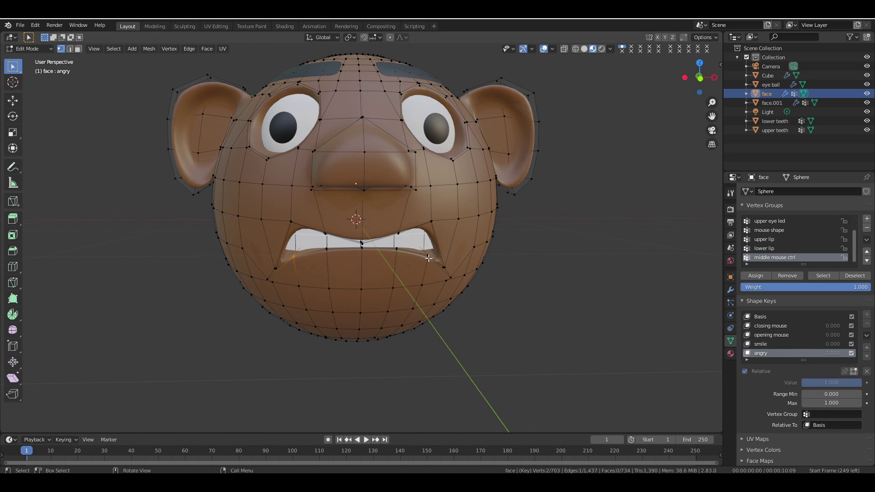
{"action": "left_click_drag", "start_coordinate": [424, 252], "coordinate": [432, 260], "text": "shift"}
{"action": "key", "text": "g"}
{"action": "key", "text": "z"}
{"action": "left_click", "coordinate": [574, 253]}
- Scale the same lower-lip vertices closer together along global X and adjust them along global Y
{"action": "key", "text": "s"}
{"action": "key", "text": "x"}
{"action": "left_click", "coordinate": [550, 253]}
{"action": "key", "text": "g"}
{"action": "key", "text": "y"}
{"action": "left_click", "coordinate": [550, 252]}
- Leave Edit Mode and reset the "angry" shape key value to 0
{"action": "key", "text": "Tab"}
{"action": "left_click_drag", "start_coordinate": [712, 78], "coordinate": [698, 79]}
{"action": "left_click_drag", "start_coordinate": [843, 360], "coordinate": [803, 360]}
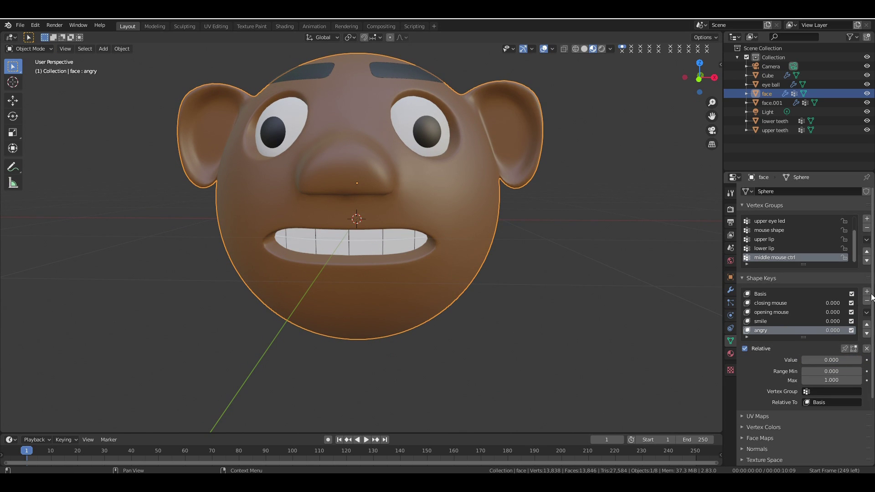
- Add a shape key named "o", set its value to 1 and enter Edit Mode
{"action": "left_click", "coordinate": [867, 292]}
{"action": "double_click", "coordinate": [770, 329]}
{"action": "key", "text": "BackSpace"}
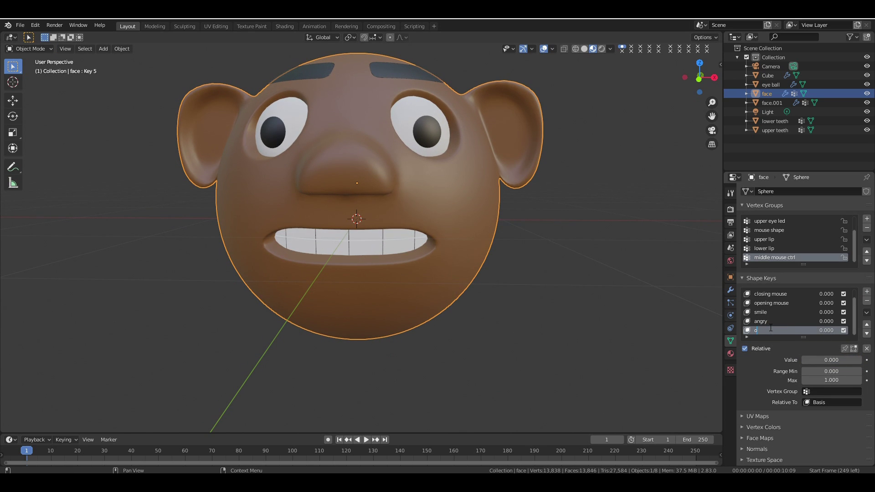
{"action": "type", "text": "o"}
{"action": "key", "text": "Return"}
{"action": "left_click_drag", "start_coordinate": [815, 361], "coordinate": [861, 360]}
{"action": "key", "text": "Tab"}
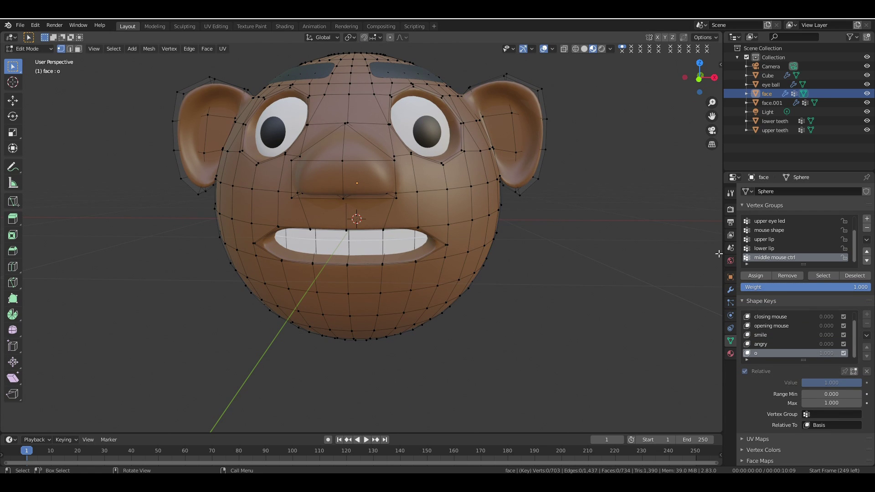
- Select the "mouse shape" vertex group, narrow it strongly along global X and round it with the LoopTools Circle operation
{"action": "left_click", "coordinate": [780, 231]}
{"action": "left_click", "coordinate": [823, 277]}
{"action": "key", "text": "s"}
{"action": "key", "text": "x"}
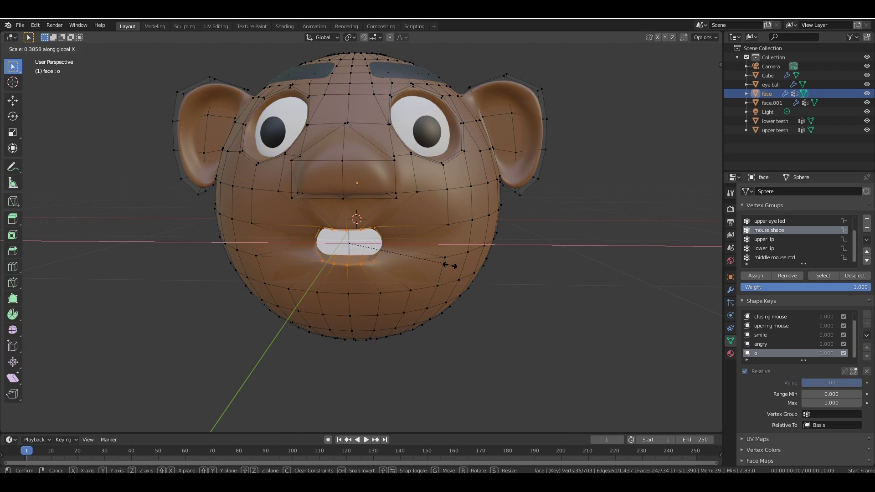
{"action": "left_click", "coordinate": [424, 265]}
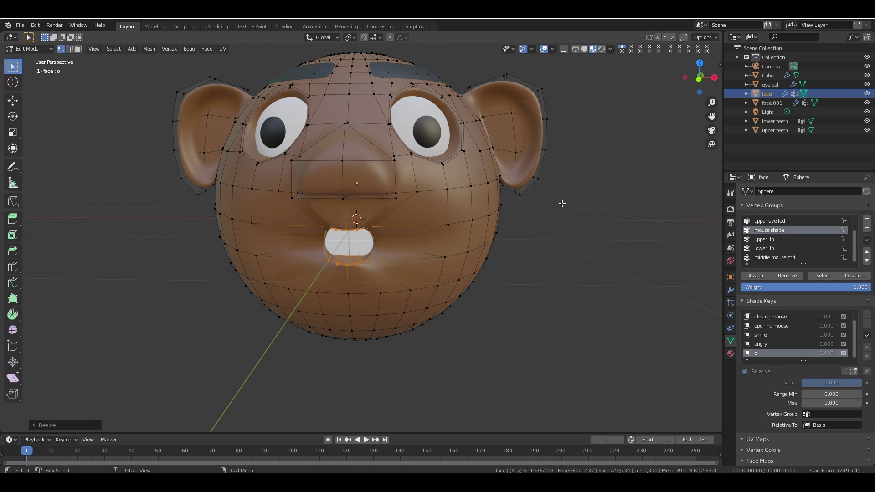
{"action": "right_click", "coordinate": [562, 203]}
{"action": "mouse_move", "coordinate": [552, 190]}
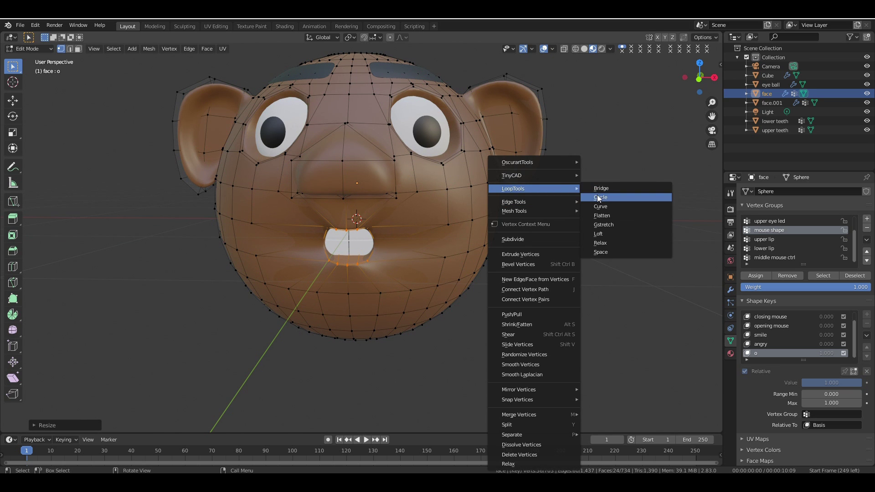
{"action": "left_click", "coordinate": [600, 197]}
- Push the rounded mouth vertices about 0.09 m forward along negative global Y and check the shape in Object Mode
{"action": "left_click_drag", "start_coordinate": [701, 76], "coordinate": [684, 79]}
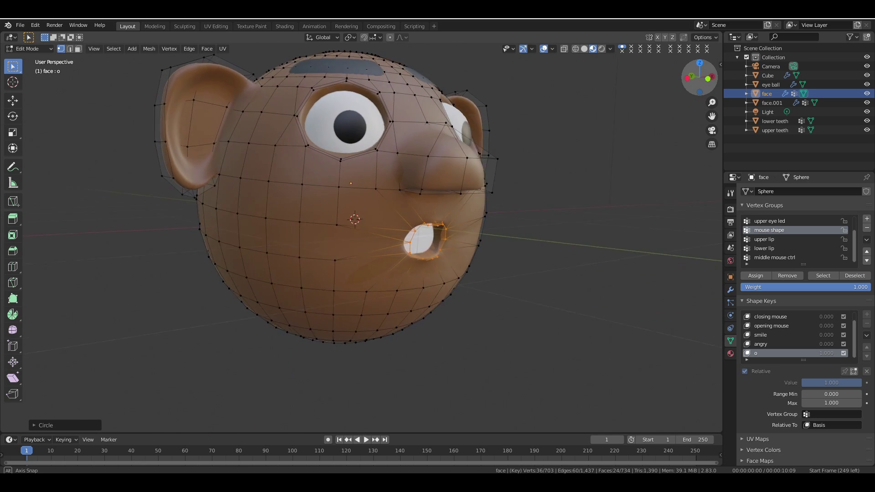
{"action": "middle_click_drag", "start_coordinate": [629, 160], "coordinate": [629, 160]}
{"action": "key", "text": "g"}
{"action": "key", "text": "y"}
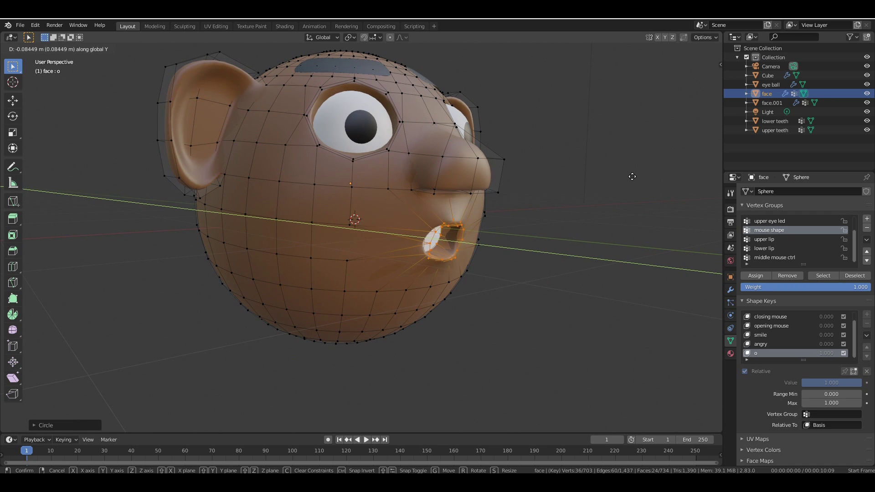
{"action": "left_click", "coordinate": [636, 177]}
{"action": "key", "text": "Tab"}
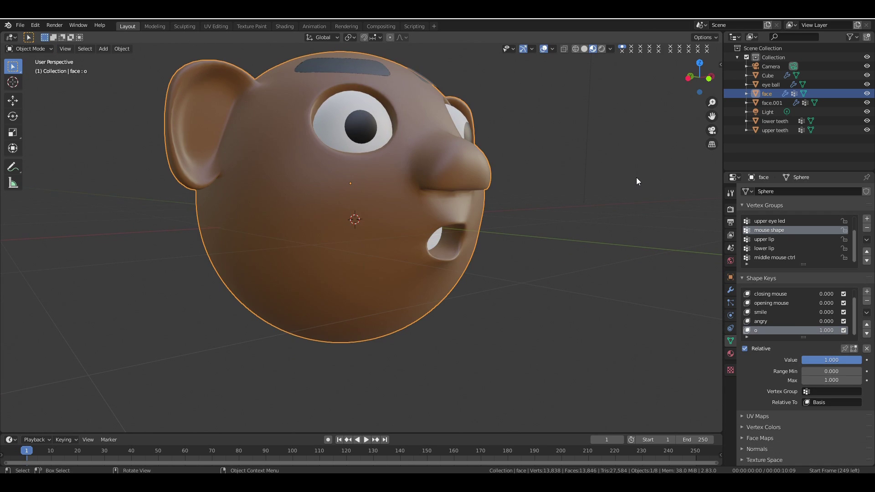
- View the face from the side and move the mouth vertices forward another 0.055 m or so along negative global Y
{"action": "mouse_move", "coordinate": [699, 76]}
{"action": "left_mouse_down"}
{"action": "mouse_move", "coordinate": [592, 79]}
{"action": "mouse_move", "coordinate": [692, 79]}
{"action": "left_mouse_up"}
{"action": "key", "text": "Tab"}
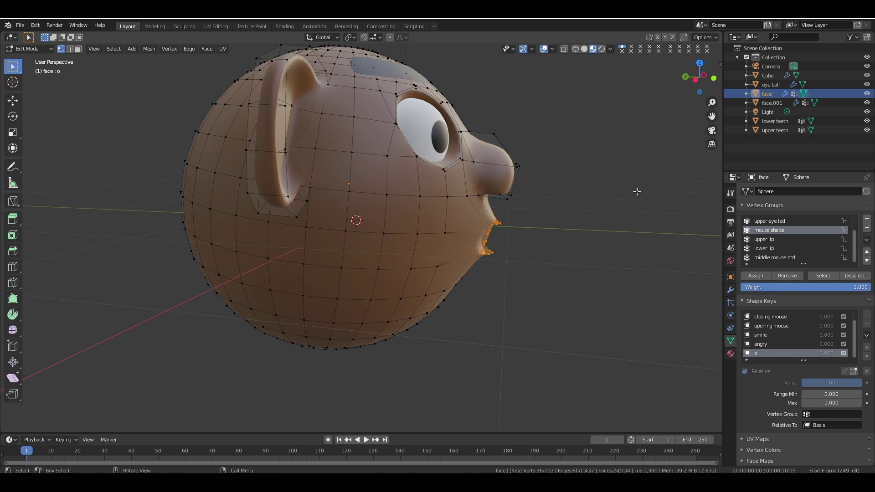
{"action": "key", "text": "g"}
{"action": "key", "text": "y"}
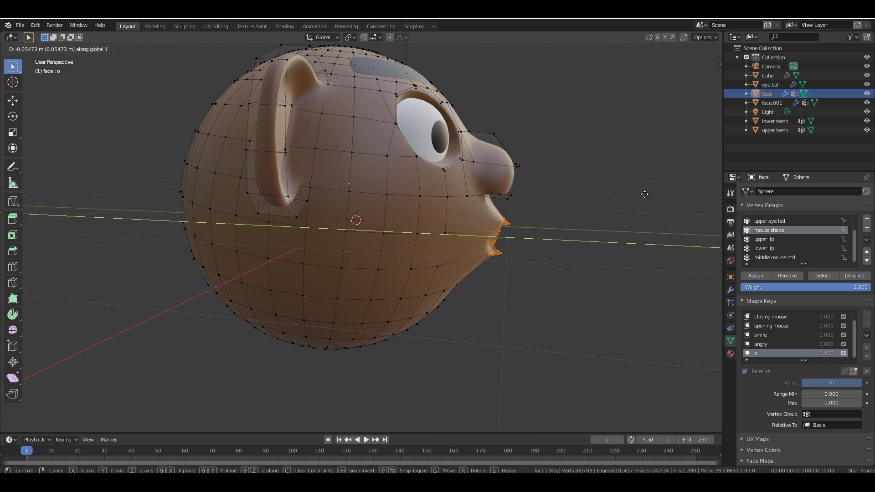
{"action": "left_click", "coordinate": [645, 195]}
- Leave Edit Mode, reset the "o" shape key value to 0 and deselect the face
{"action": "key", "text": "Tab"}
{"action": "left_click_drag", "start_coordinate": [700, 77], "coordinate": [672, 70]}
{"action": "left_click_drag", "start_coordinate": [847, 362], "coordinate": [802, 363]}
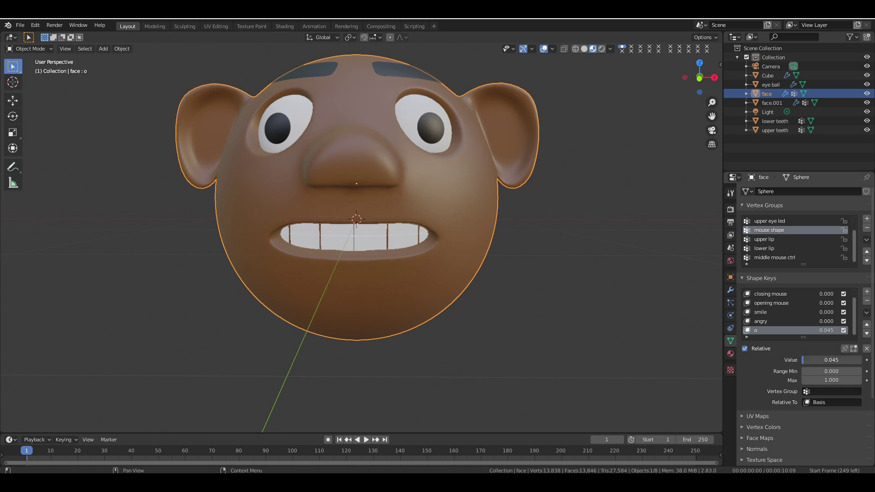
{"action": "left_click", "coordinate": [652, 236]}
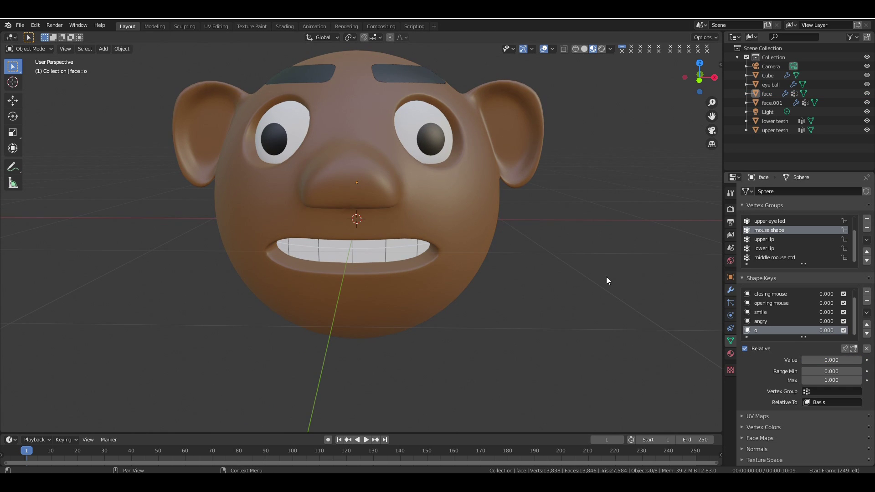
- Select the face, add a shape key named "closing eye" with value 1, and enter Edit Mode with nothing selected
{"action": "left_click", "coordinate": [433, 220]}
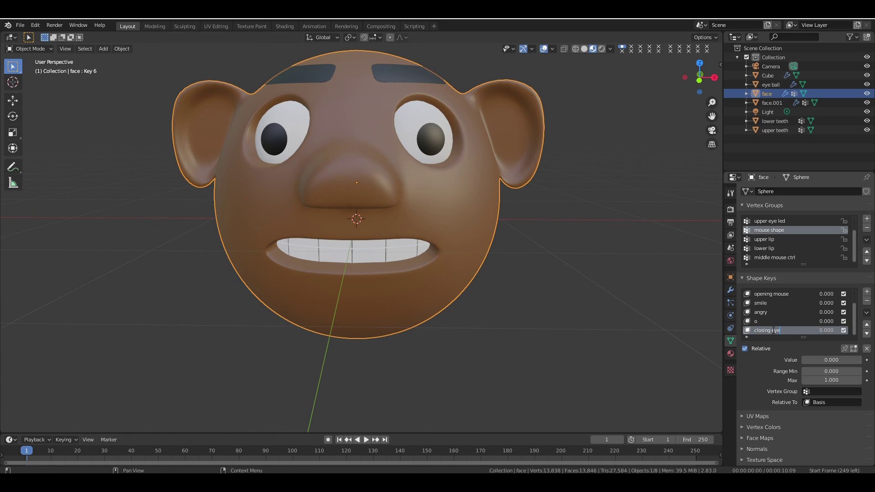
{"action": "left_click_drag", "start_coordinate": [810, 363], "coordinate": [861, 363]}
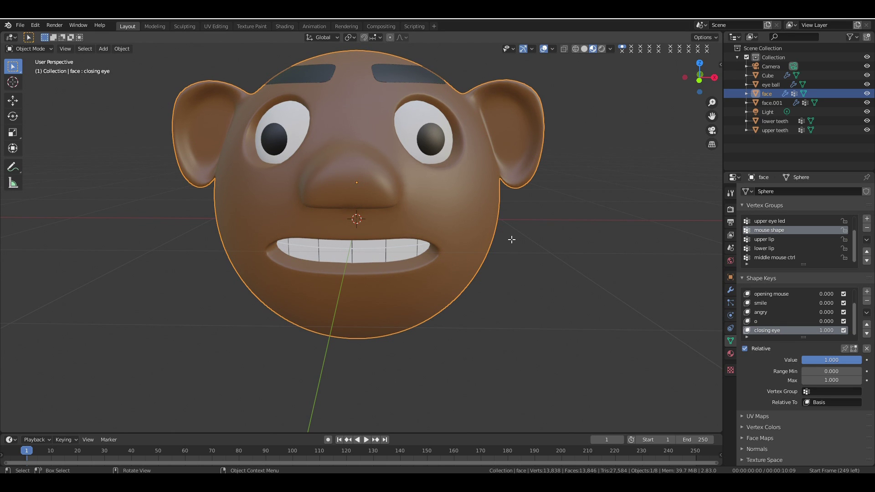
{"action": "key", "text": "Tab"}
{"action": "left_click", "coordinate": [594, 184]}
- Select the vertices of the "upper eye led" vertex group
{"action": "left_click_drag", "start_coordinate": [700, 78], "coordinate": [681, 85]}
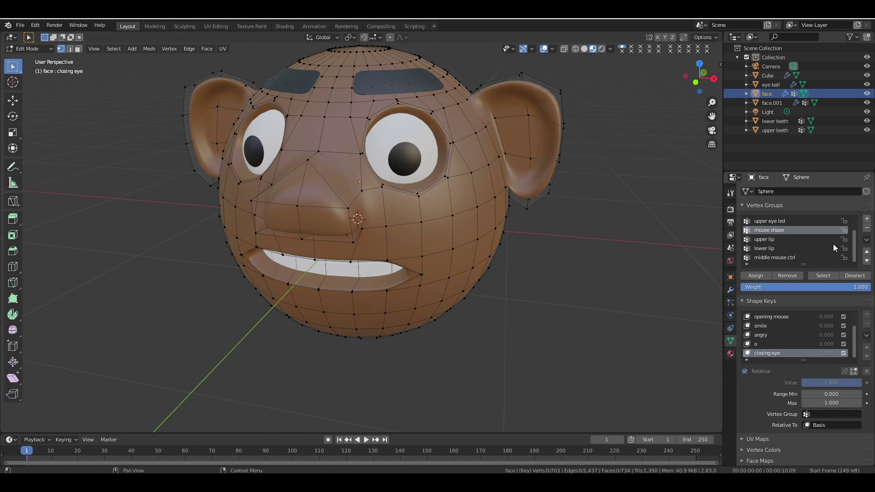
{"action": "left_click", "coordinate": [788, 222]}
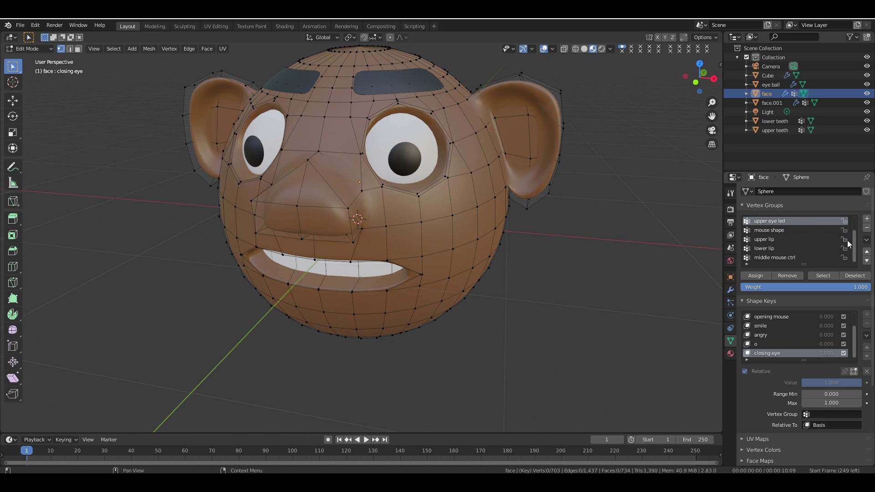
{"action": "left_click_drag", "start_coordinate": [855, 247], "coordinate": [855, 236]}
{"action": "left_click", "coordinate": [824, 275]}
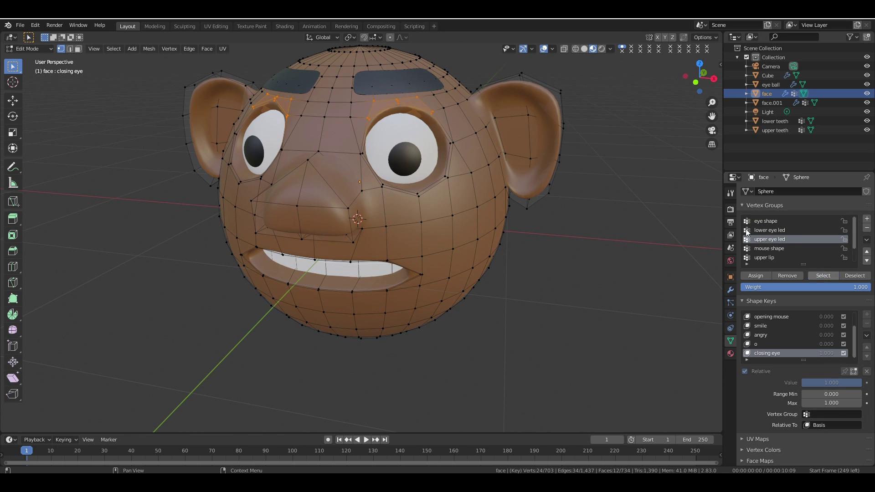
- Deselect the three extra vertices above each eye's rim, keeping only the upper eyelid edge vertices selected
{"action": "left_click_drag", "start_coordinate": [696, 82], "coordinate": [708, 106]}
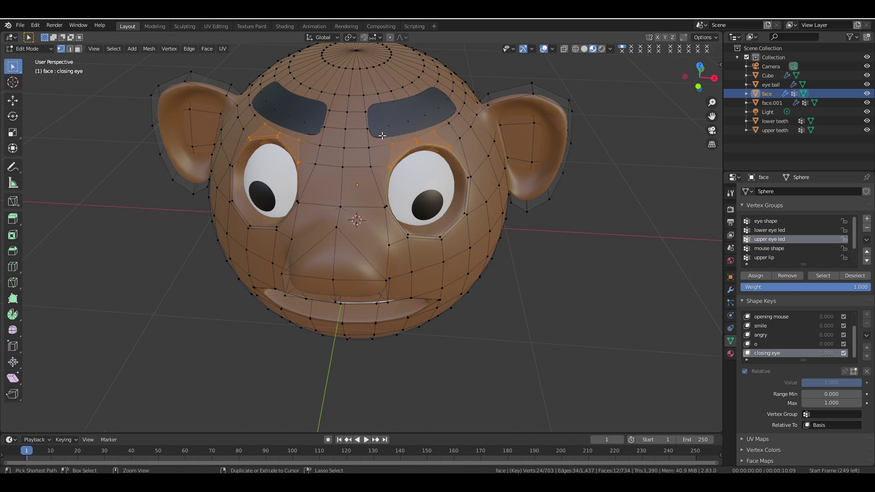
{"action": "middle_click_drag", "start_coordinate": [386, 138], "coordinate": [382, 157]}
{"action": "left_click", "coordinate": [430, 168], "text": "shift"}
{"action": "left_click_drag", "start_coordinate": [414, 178], "coordinate": [387, 192], "text": "ctrl"}
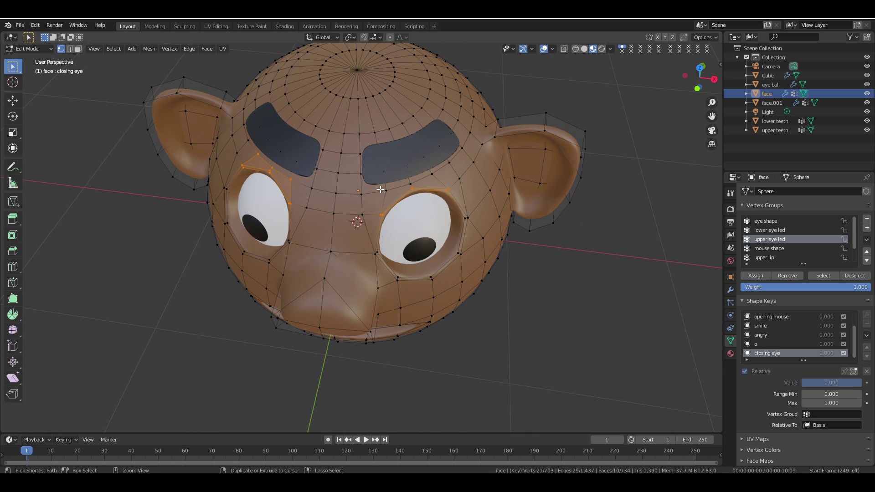
{"action": "left_click", "coordinate": [258, 154], "text": "ctrl"}
{"action": "left_click", "coordinate": [274, 169], "text": "ctrl"}
{"action": "left_click", "coordinate": [290, 180], "text": "ctrl"}
- Update the "upper eye led" vertex group with the reduced selection, clear the selection and reselect the group
{"action": "left_click", "coordinate": [756, 276]}
{"action": "key", "text": "alt+a"}
{"action": "left_click", "coordinate": [824, 275]}
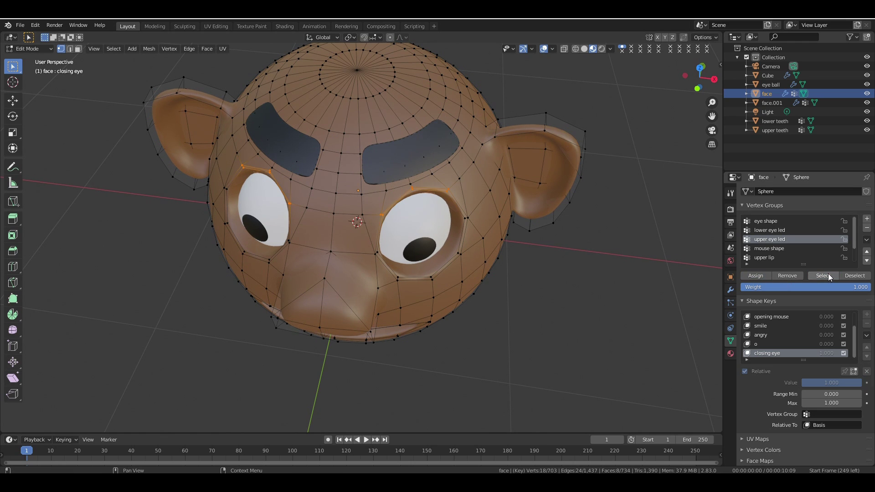
- Add the "lower eye led" vertex group to the selection, scale both eyelids almost flat along Z, and clear the selection
{"action": "left_click", "coordinate": [776, 231]}
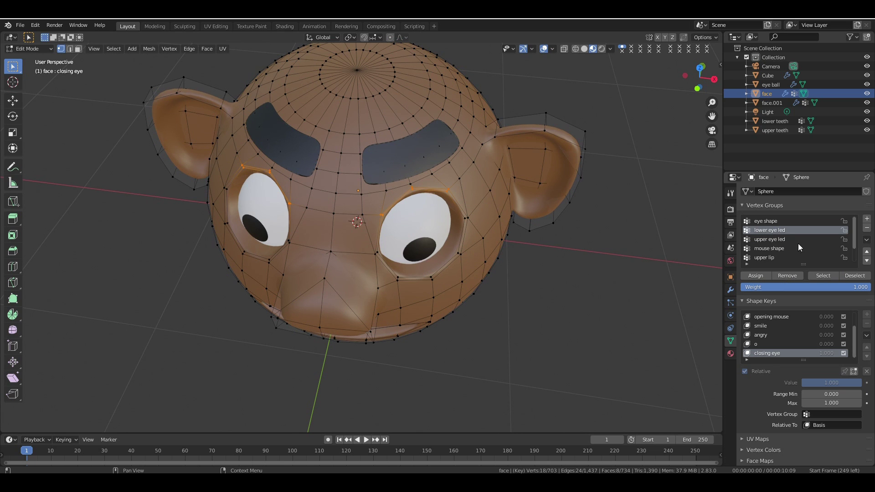
{"action": "left_click", "coordinate": [826, 275]}
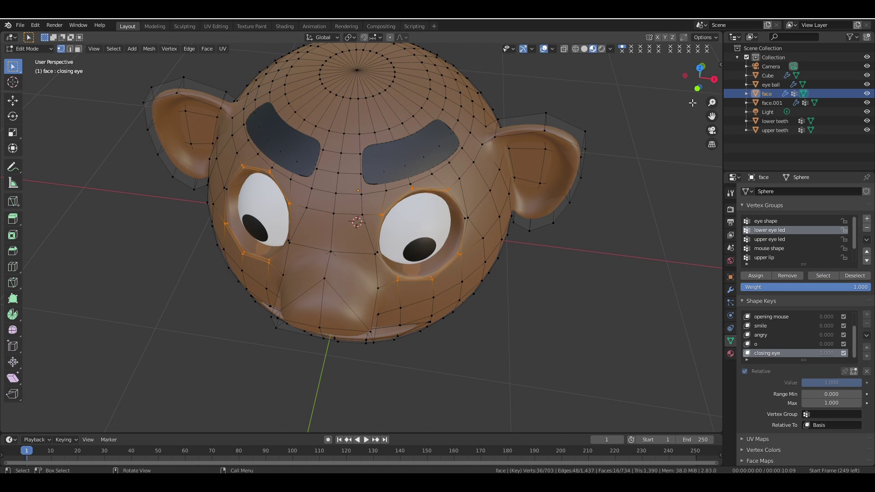
{"action": "left_click_drag", "start_coordinate": [700, 76], "coordinate": [698, 68]}
{"action": "key", "text": "s"}
{"action": "key", "text": "z"}
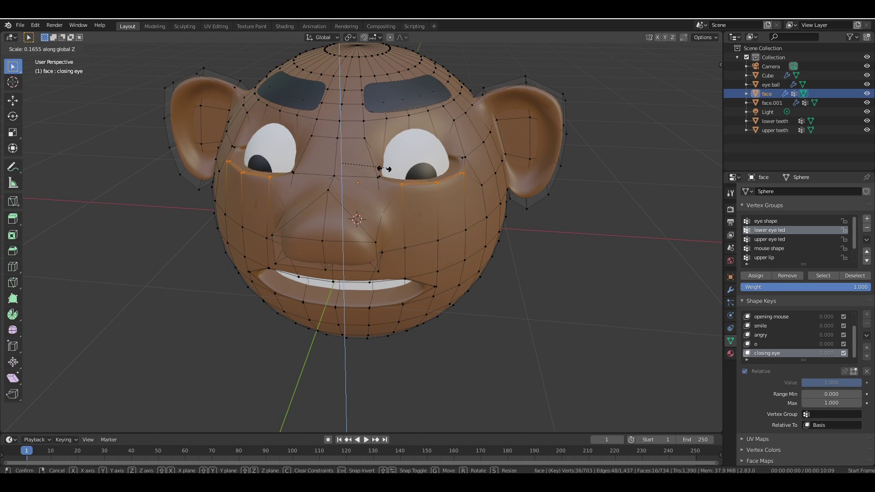
{"action": "left_click", "coordinate": [354, 171]}
{"action": "left_click", "coordinate": [612, 209]}
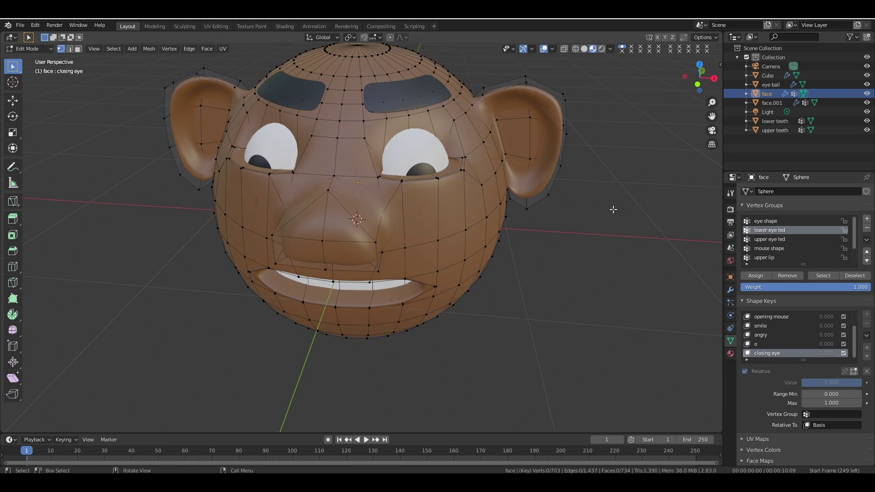
- Select the "upper eye led" group, enable X mirroring, and move the upper eyelids forward along Y
{"action": "left_click", "coordinate": [768, 240]}
{"action": "left_click", "coordinate": [612, 258]}
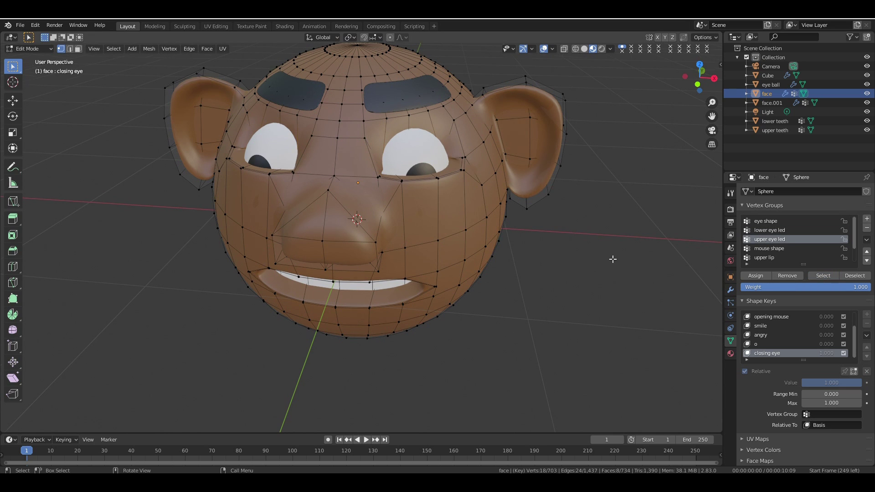
{"action": "middle_click_drag", "start_coordinate": [585, 205], "coordinate": [570, 208]}
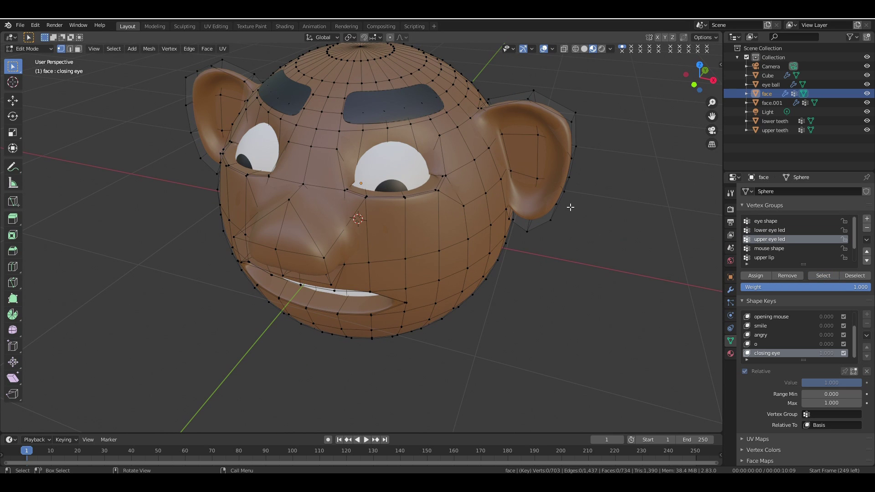
{"action": "left_click", "coordinate": [658, 37]}
{"action": "key", "text": "g"}
{"action": "key", "text": "y"}
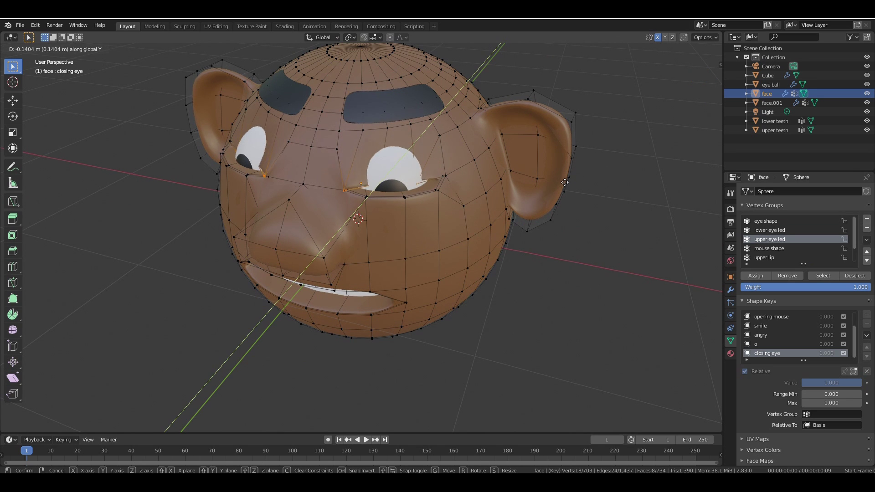
{"action": "left_click", "coordinate": [572, 187]}
- Shift the upper eyelid vertices along X and slightly down along Z to meet the lower eyelids
{"action": "key", "text": "g"}
{"action": "key", "text": "x"}
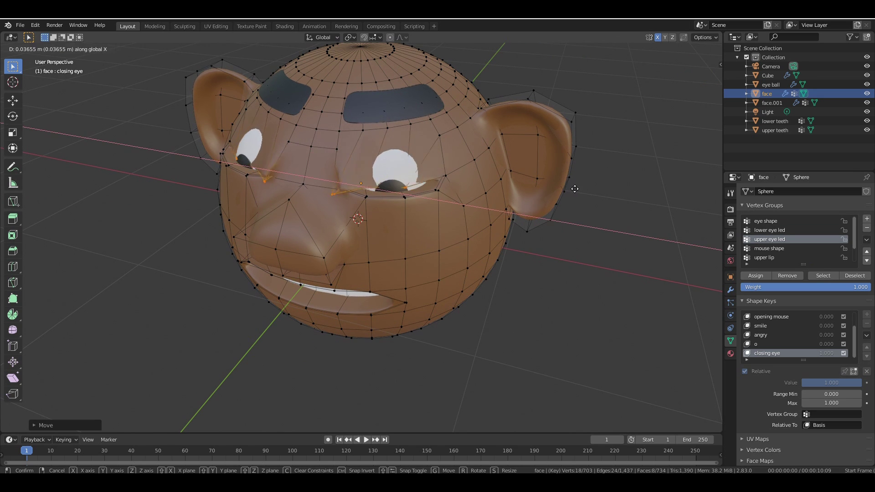
{"action": "left_click", "coordinate": [546, 192]}
{"action": "left_click_drag", "start_coordinate": [697, 77], "coordinate": [652, 65]}
{"action": "key", "text": "g"}
{"action": "key", "text": "z"}
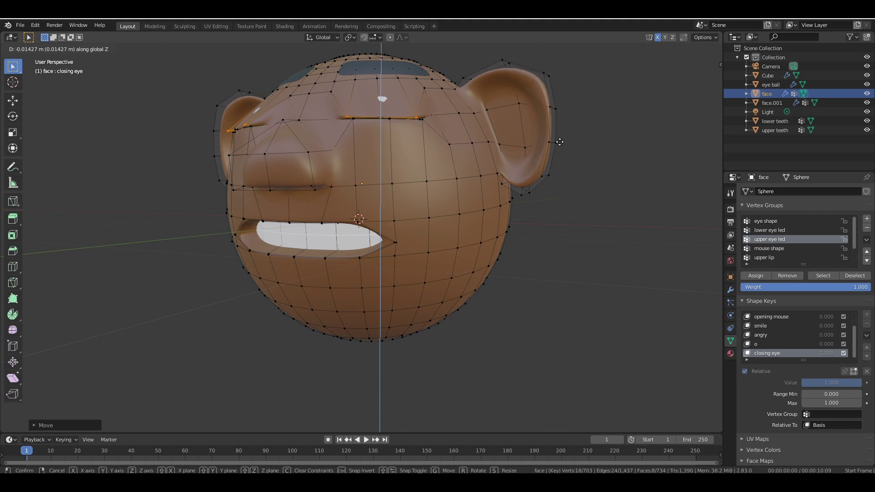
{"action": "left_click", "coordinate": [559, 142]}
{"action": "left_click_drag", "start_coordinate": [698, 77], "coordinate": [626, 138]}
{"action": "scroll", "coordinate": [627, 138], "scroll_direction": "up", "scroll_amount": 3}
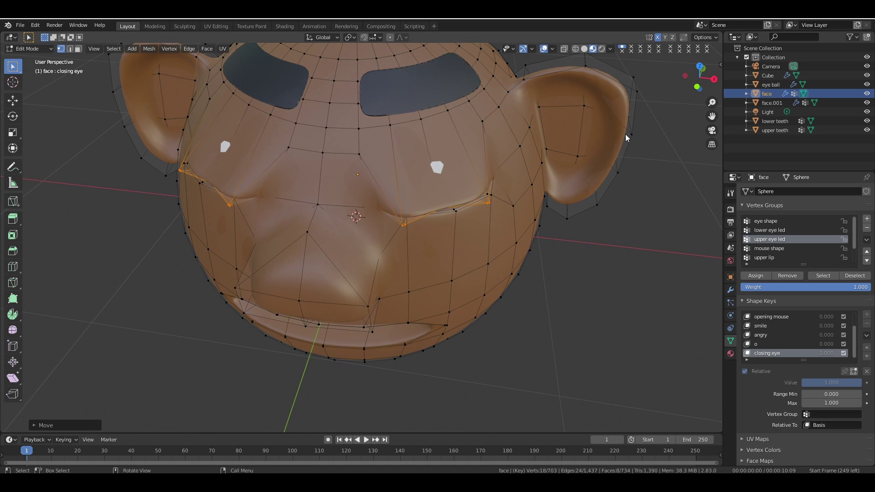
- Toggle X-ray display and undo the last three actions
{"action": "mouse_move", "coordinate": [706, 90]}
{"action": "left_mouse_down"}
{"action": "mouse_move", "coordinate": [682, 55]}
{"action": "mouse_move", "coordinate": [725, 76]}
{"action": "mouse_move", "coordinate": [649, 94]}
{"action": "left_mouse_up"}
{"action": "key", "text": "alt+z"}
{"action": "key", "text": "ctrl+z"}
{"action": "key", "text": "ctrl+z"}
{"action": "key", "text": "ctrl+z"}
{"action": "key", "text": "alt+z"}
- Move the five selected vertices at the middle of the eyelid edge slightly forward along Y
{"action": "key", "text": "g"}
{"action": "key", "text": "y"}
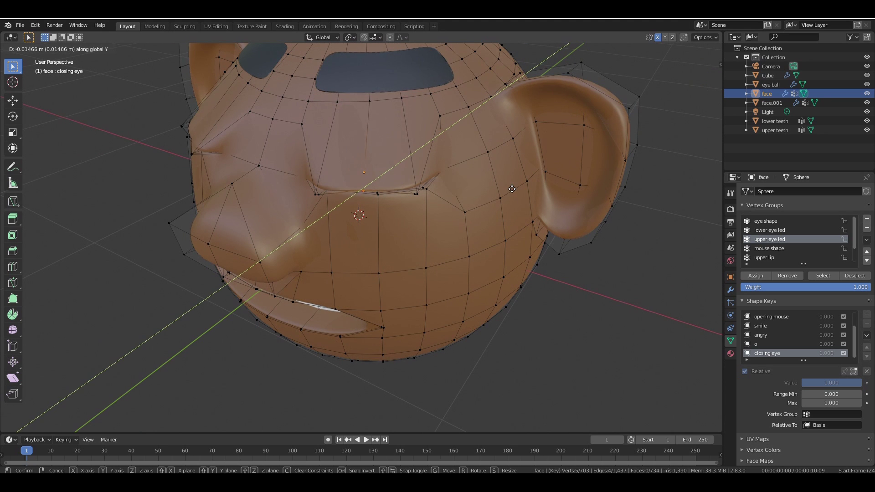
{"action": "left_click", "coordinate": [511, 190]}
{"action": "key", "text": "x"}
{"action": "key", "text": "y"}
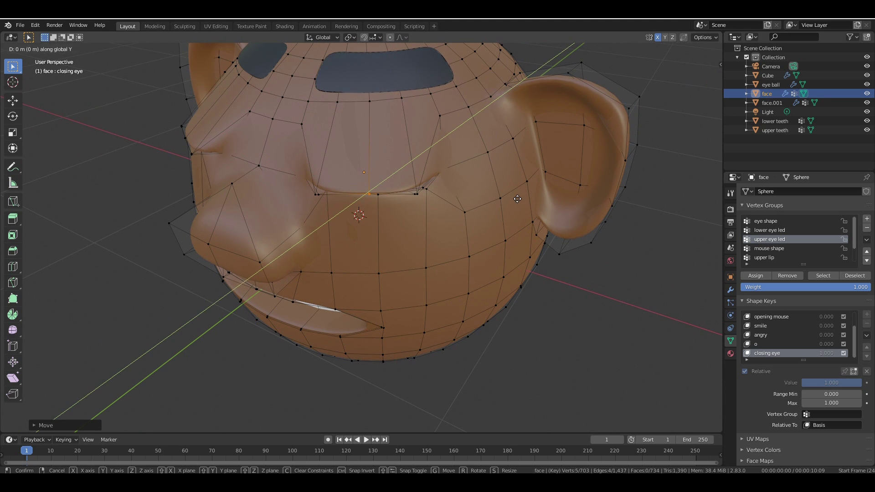
{"action": "left_click", "coordinate": [518, 205]}
- Reselect the "upper eye led" group, deselect one eye's vertices, and move the remaining upper eyelid along Y
{"action": "left_click_drag", "start_coordinate": [694, 81], "coordinate": [741, 83]}
{"action": "left_click", "coordinate": [682, 195]}
{"action": "left_click", "coordinate": [821, 277]}
{"action": "left_click_drag", "start_coordinate": [205, 135], "coordinate": [339, 178], "text": "ctrl"}
{"action": "left_click_drag", "start_coordinate": [700, 88], "coordinate": [684, 89]}
{"action": "key", "text": "g"}
{"action": "key", "text": "y"}
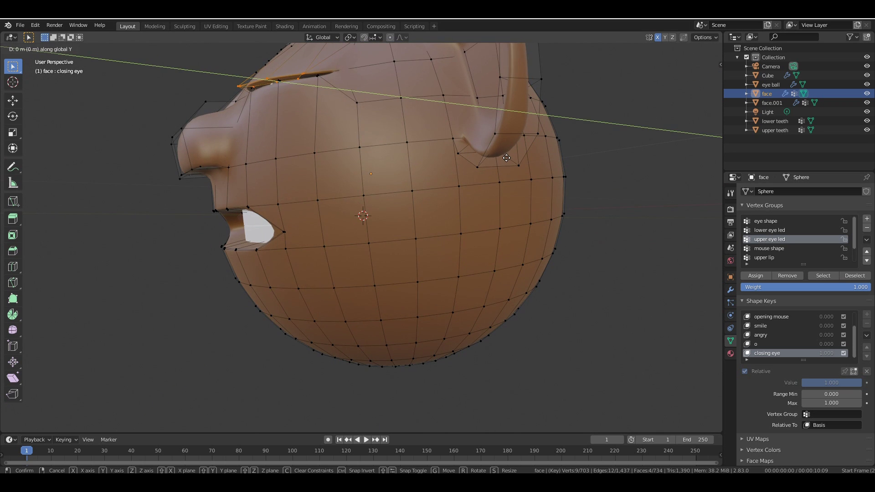
{"action": "left_click", "coordinate": [514, 159]}
- Check the closed eyes in Object Mode and move the same upper eyelid vertices along Y again
{"action": "left_click_drag", "start_coordinate": [692, 80], "coordinate": [754, 101]}
{"action": "key", "text": "Tab"}
{"action": "left_click_drag", "start_coordinate": [699, 78], "coordinate": [675, 100]}
{"action": "key", "text": "Tab"}
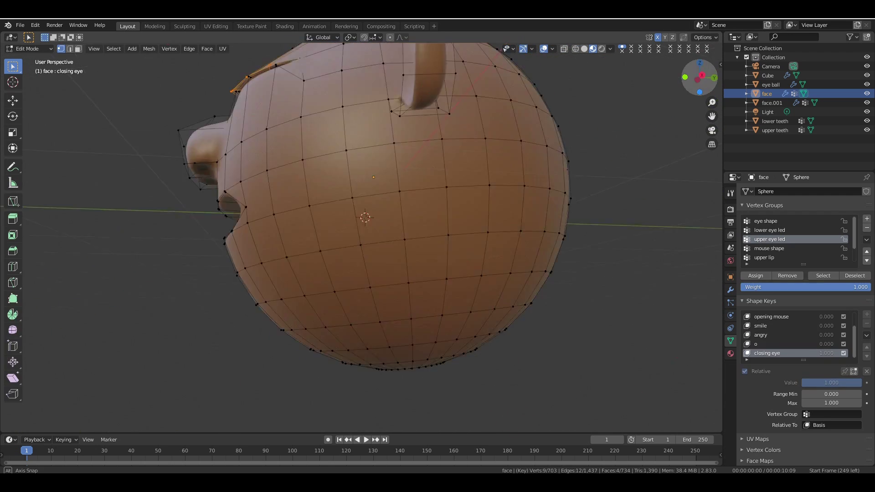
{"action": "key", "text": "g"}
{"action": "key", "text": "y"}
{"action": "left_click", "coordinate": [356, 265]}
- Select five vertices along the middle of the closed eyelid edge and shift them along Y and X
{"action": "key", "text": "Tab"}
{"action": "left_click_drag", "start_coordinate": [697, 78], "coordinate": [715, 92]}
{"action": "key", "text": "Tab"}
{"action": "left_click_drag", "start_coordinate": [416, 187], "coordinate": [453, 217]}
{"action": "key", "text": "g"}
{"action": "key", "text": "y"}
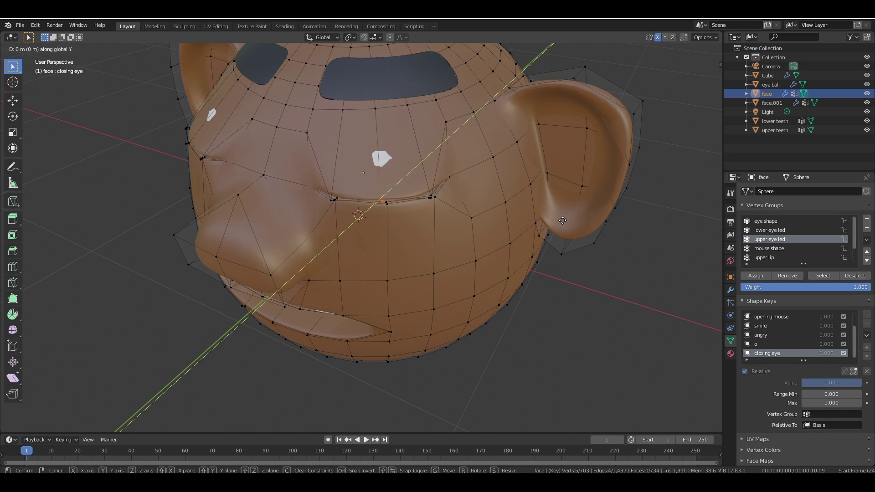
{"action": "left_click", "coordinate": [474, 219]}
{"action": "key", "text": "g"}
{"action": "key", "text": "x"}
{"action": "left_click", "coordinate": [565, 223]}
- Inspect the eyelid in Object Mode and refine the same five edge vertices' position along Y
{"action": "key", "text": "Tab"}
{"action": "left_click_drag", "start_coordinate": [699, 77], "coordinate": [682, 96]}
{"action": "key", "text": "Tab"}
{"action": "key", "text": "g"}
{"action": "key", "text": "y"}
{"action": "left_click", "coordinate": [617, 156]}
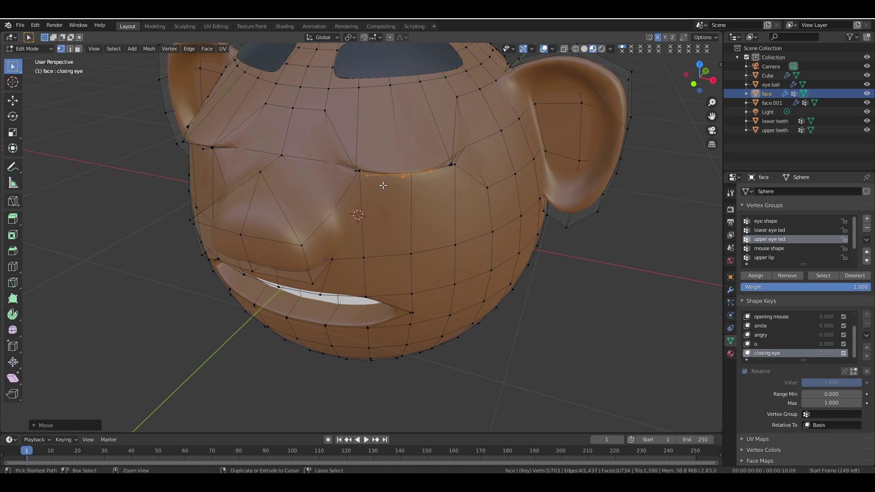
- Select only the three central vertices of the closed eyelid edge and nudge them along Y and X
{"action": "left_click_drag", "start_coordinate": [383, 184], "coordinate": [424, 157]}
{"action": "key", "text": "g"}
{"action": "key", "text": "y"}
{"action": "left_click", "coordinate": [578, 182]}
{"action": "key", "text": "g"}
{"action": "key", "text": "x"}
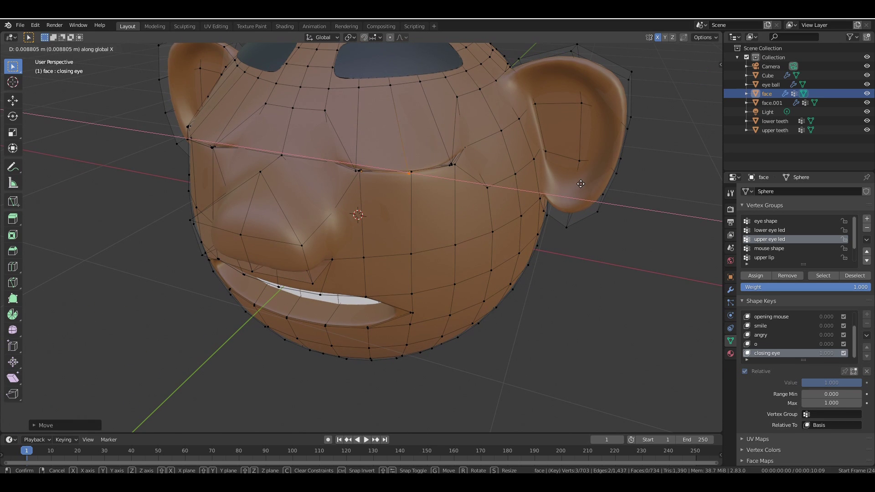
{"action": "left_click", "coordinate": [569, 165]}
- Adjust a single eyelid vertex along X and check the finished closed eyes in Object Mode from the front
{"action": "key", "text": "Tab"}
{"action": "left_click_drag", "start_coordinate": [700, 77], "coordinate": [656, 79]}
{"action": "key", "text": "Tab"}
{"action": "left_click", "coordinate": [425, 142]}
{"action": "key", "text": "g"}
{"action": "key", "text": "x"}
{"action": "left_click", "coordinate": [560, 281]}
{"action": "key", "text": "Tab"}
{"action": "key", "text": "Tab"}
{"action": "key", "text": "Tab"}
{"action": "left_click_drag", "start_coordinate": [699, 77], "coordinate": [745, 78]}
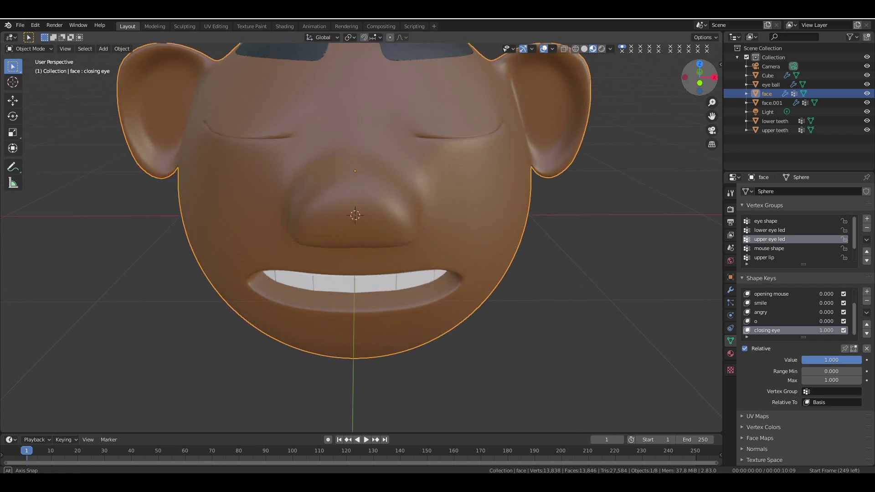
- Reset "closing eye" to 0, add a shape key named "lower eye led" with value 1, and enter Edit Mode
{"action": "scroll", "coordinate": [700, 78], "scroll_direction": "down", "scroll_amount": 1}
{"action": "left_click_drag", "start_coordinate": [846, 360], "coordinate": [806, 360]}
{"action": "left_click", "coordinate": [867, 292]}
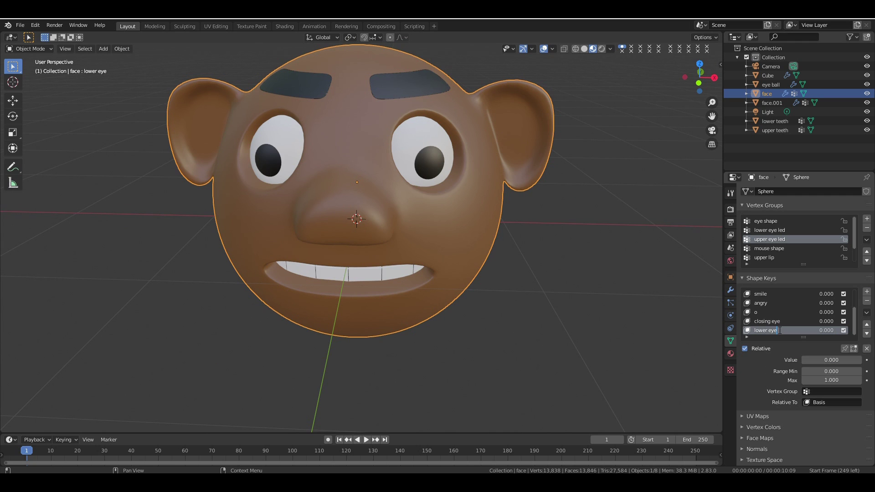
{"action": "key", "text": "Return"}
{"action": "left_click_drag", "start_coordinate": [811, 360], "coordinate": [856, 360]}
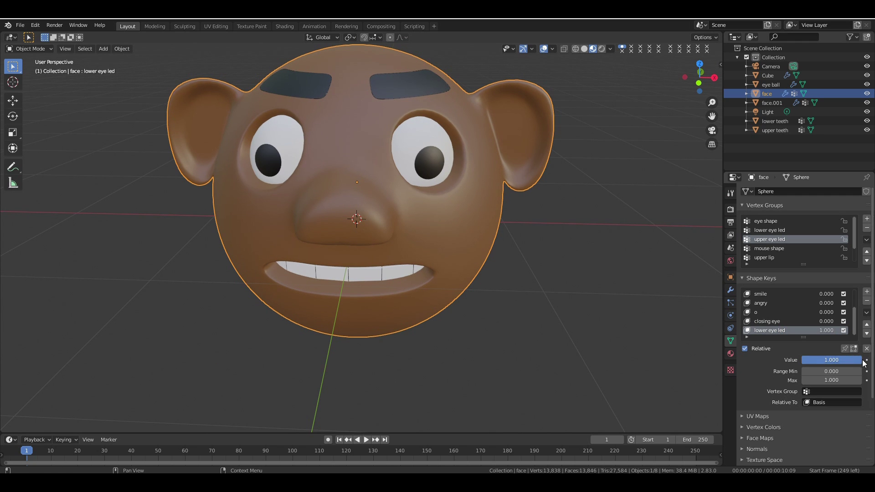
{"action": "key", "text": "Tab"}
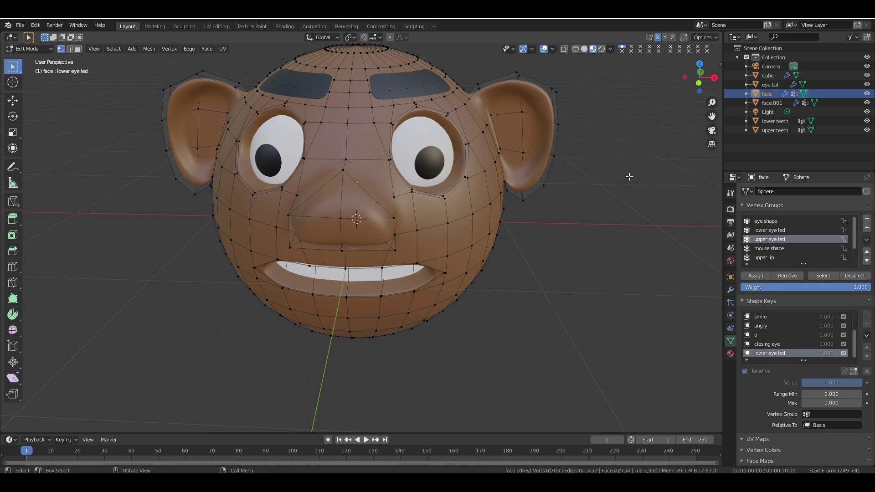
- Select the "lower eye led" vertex group and raise both lower eyelids along Z to partly cover the pupils
{"action": "left_click_drag", "start_coordinate": [696, 89], "coordinate": [671, 95]}
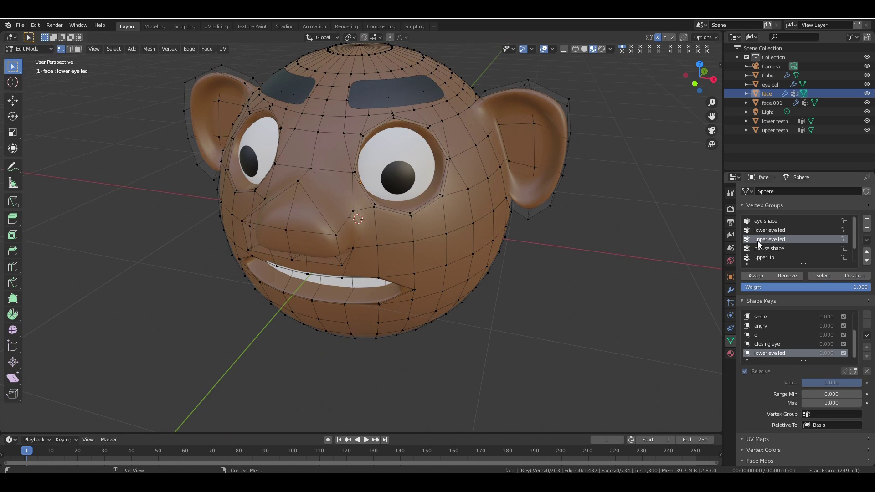
{"action": "left_click", "coordinate": [780, 230]}
{"action": "left_click", "coordinate": [820, 274]}
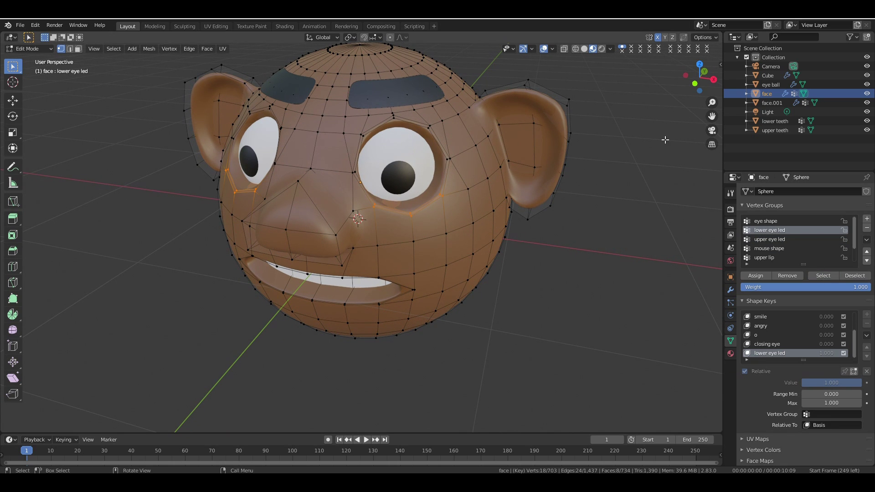
{"action": "key", "text": "g"}
{"action": "key", "text": "z"}
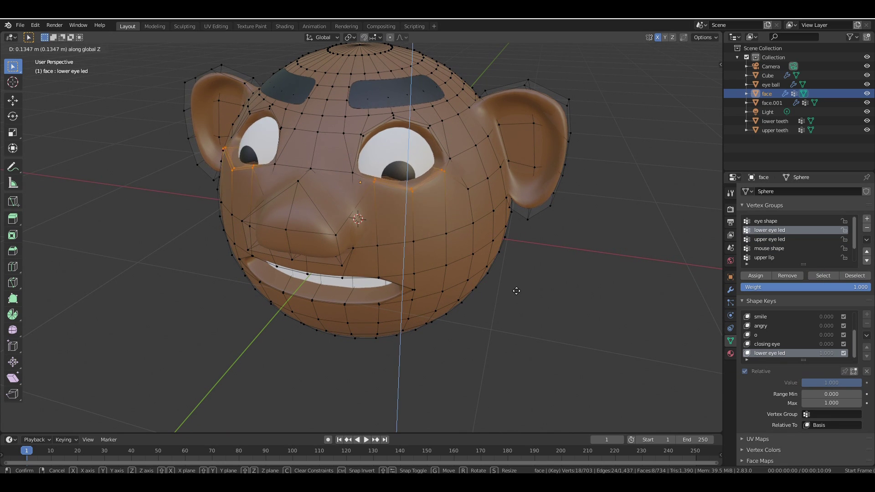
{"action": "left_click", "coordinate": [514, 283]}
- Select the two lowest vertices in the middle of the lower eyelid and raise them about 0.06 m along Z
{"action": "key", "text": "KP_1"}
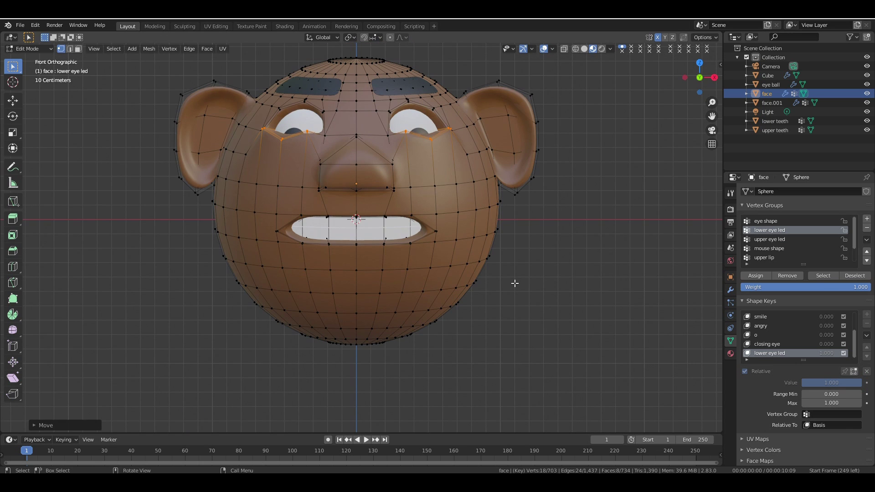
{"action": "left_click_drag", "start_coordinate": [691, 73], "coordinate": [645, 90]}
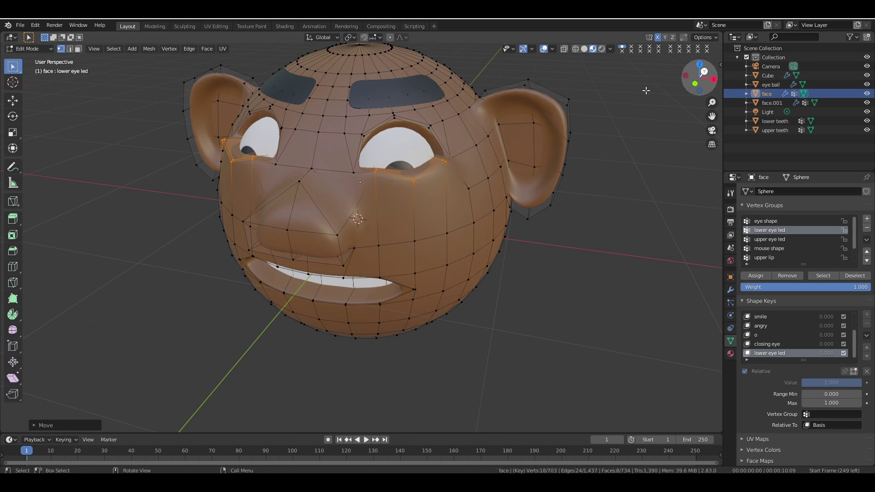
{"action": "left_click_drag", "start_coordinate": [403, 175], "coordinate": [419, 187]}
{"action": "key", "text": "g"}
{"action": "key", "text": "z"}
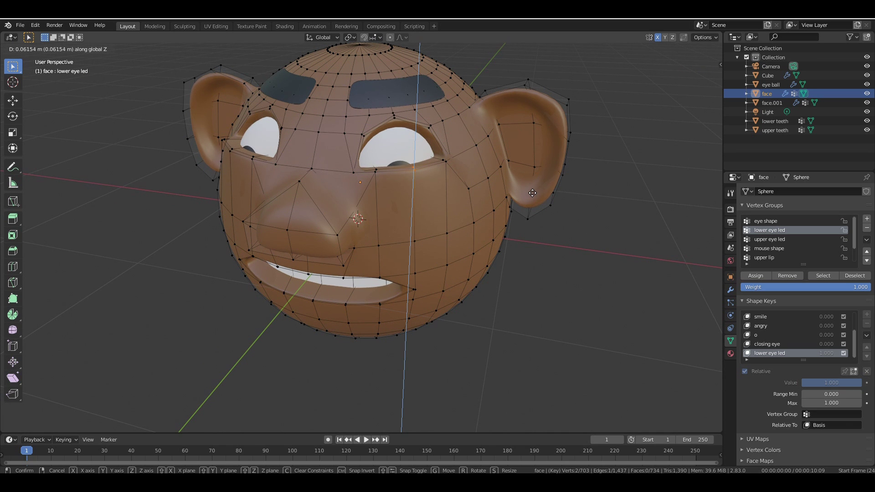
{"action": "left_click", "coordinate": [532, 192]}
- Raise the vertex beside the lower eyelid's inner corner about 0.03 m along Z and test the shape key's value in Object Mode
{"action": "left_click_drag", "start_coordinate": [690, 79], "coordinate": [436, 199]}
{"action": "key", "text": "Tab"}
{"action": "key", "text": "Tab"}
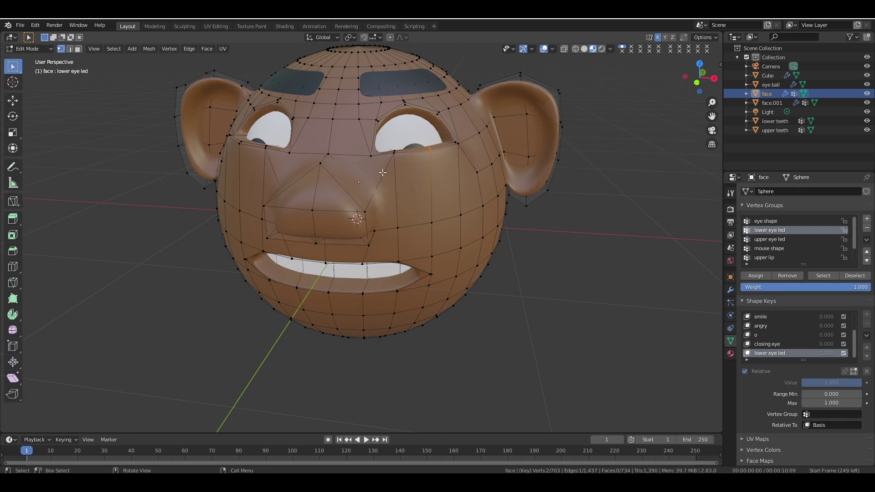
{"action": "left_click", "coordinate": [370, 155]}
{"action": "key", "text": "g"}
{"action": "key", "text": "z"}
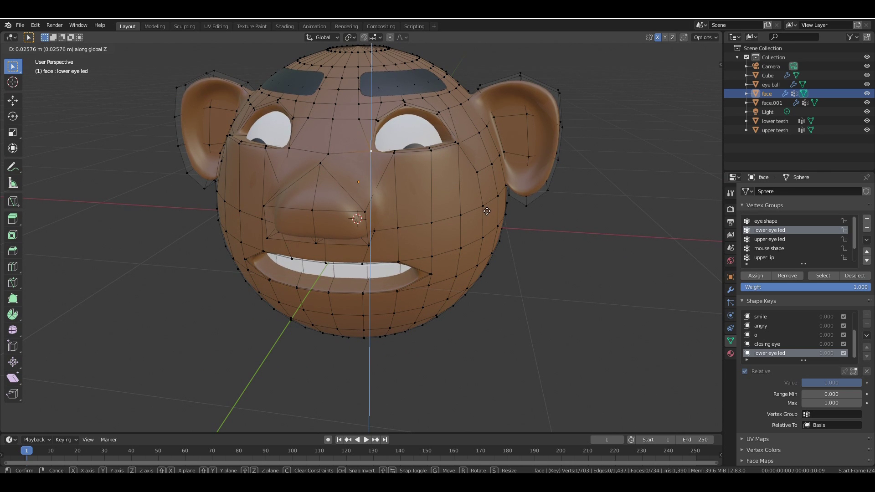
{"action": "left_click", "coordinate": [486, 211]}
{"action": "key", "text": "Tab"}
{"action": "mouse_move", "coordinate": [697, 81]}
{"action": "left_mouse_down"}
{"action": "mouse_move", "coordinate": [707, 79]}
{"action": "mouse_move", "coordinate": [693, 81]}
{"action": "left_mouse_up"}
{"action": "mouse_move", "coordinate": [855, 361]}
{"action": "left_mouse_down"}
{"action": "mouse_move", "coordinate": [804, 360]}
{"action": "mouse_move", "coordinate": [855, 361]}
{"action": "left_mouse_up"}
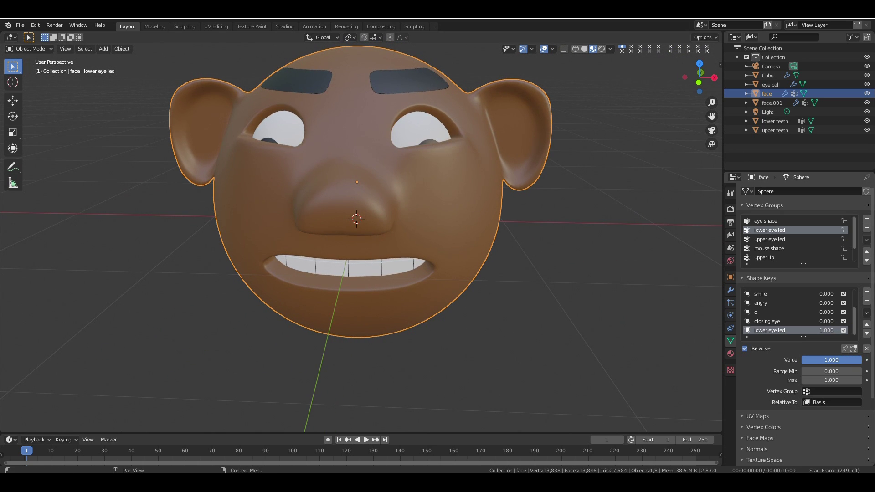
- Fine-tune the height of the vertex beside the eye's inner corner along Z and return to Object Mode
{"action": "key", "text": "Tab"}
{"action": "left_click_drag", "start_coordinate": [697, 74], "coordinate": [706, 78]}
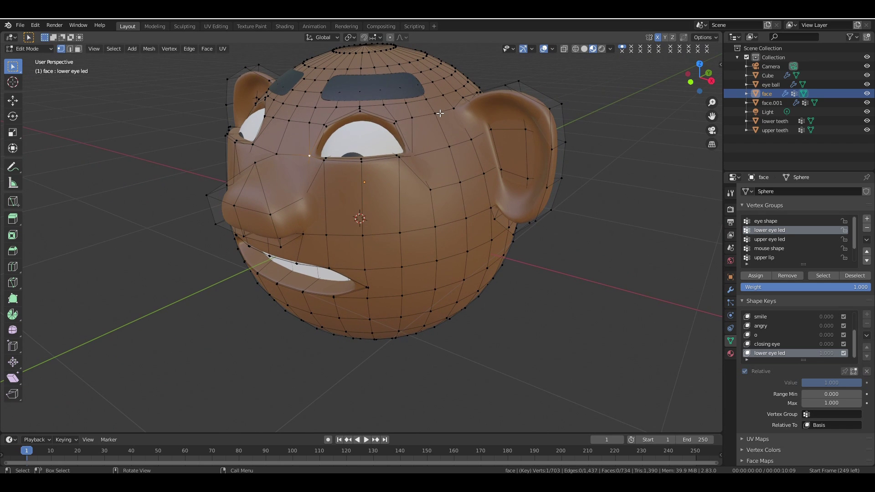
{"action": "key", "text": "g"}
{"action": "key", "text": "z"}
{"action": "left_click", "coordinate": [539, 206]}
{"action": "left_click_drag", "start_coordinate": [697, 79], "coordinate": [669, 107]}
{"action": "key", "text": "Tab"}
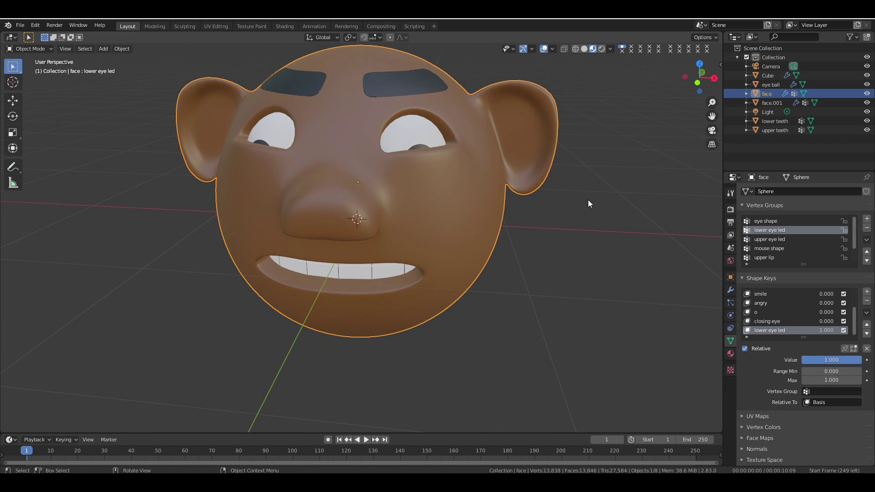
- Reset "lower eye led" to 0, add a shape key named "upper eye led" with value 1, and enter Edit Mode
{"action": "left_click_drag", "start_coordinate": [849, 362], "coordinate": [793, 362]}
{"action": "left_click", "coordinate": [867, 292]}
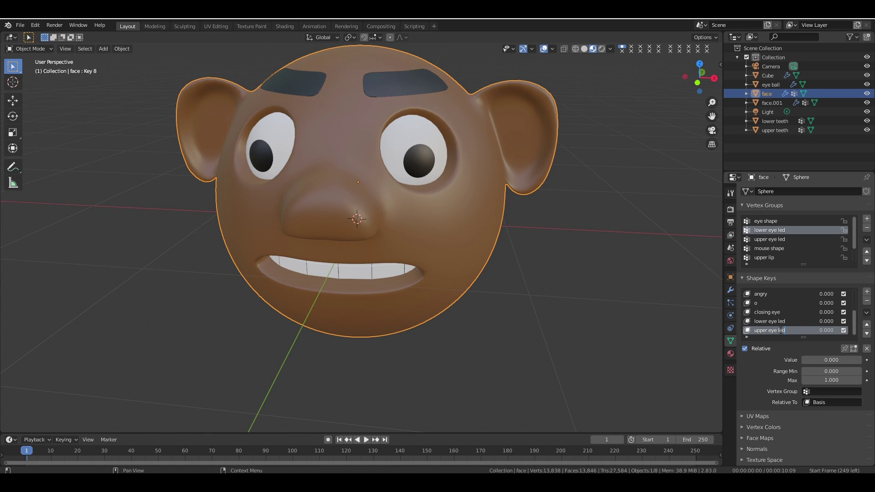
{"action": "left_click_drag", "start_coordinate": [819, 360], "coordinate": [860, 360]}
{"action": "key", "text": "Tab"}
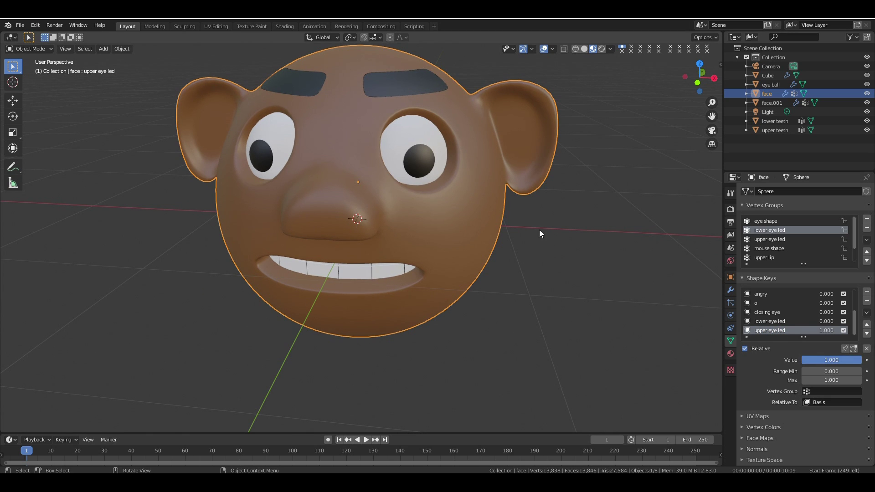
- Select the vertices of the "upper eye led" vertex group on the face
{"action": "left_click", "coordinate": [770, 239]}
{"action": "left_click", "coordinate": [823, 276]}
{"action": "left_click_drag", "start_coordinate": [699, 78], "coordinate": [693, 78]}
- Try to lower the whole upper eyelid group along Z and shift it along Y, and undo the attempt
{"action": "key", "text": "g"}
{"action": "key", "text": "z"}
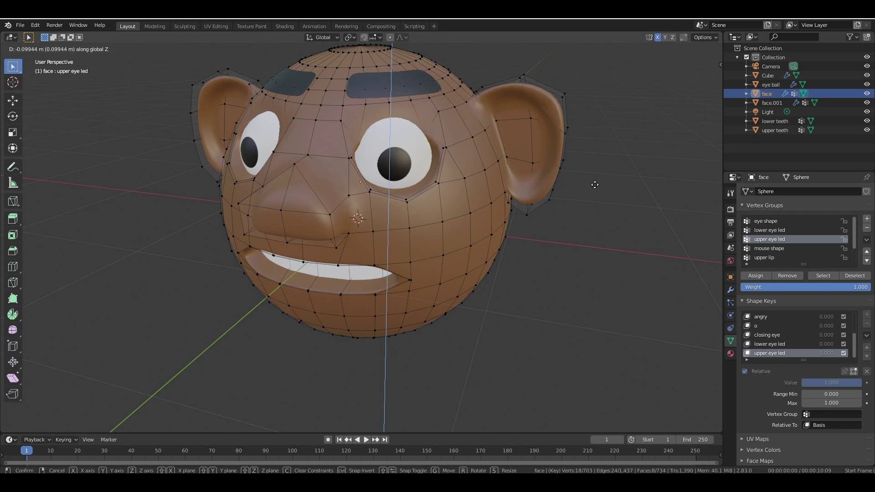
{"action": "left_click", "coordinate": [595, 188]}
{"action": "key", "text": "g"}
{"action": "key", "text": "y"}
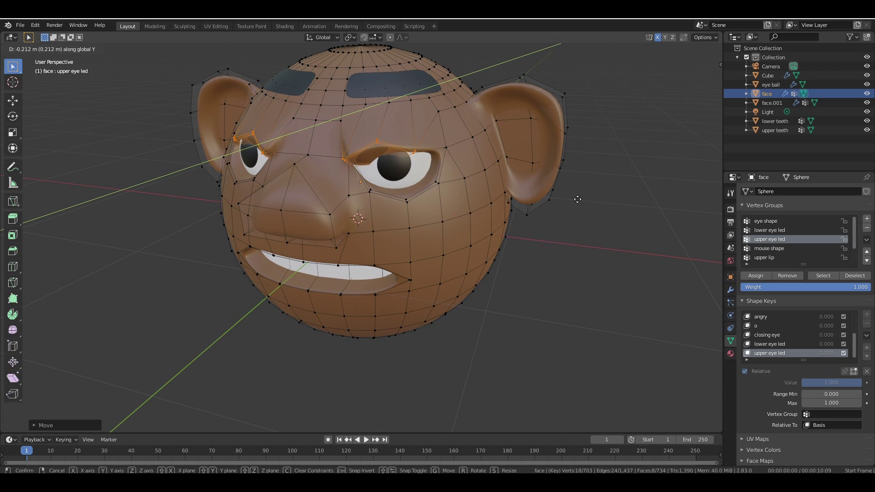
{"action": "right_click", "coordinate": [577, 200]}
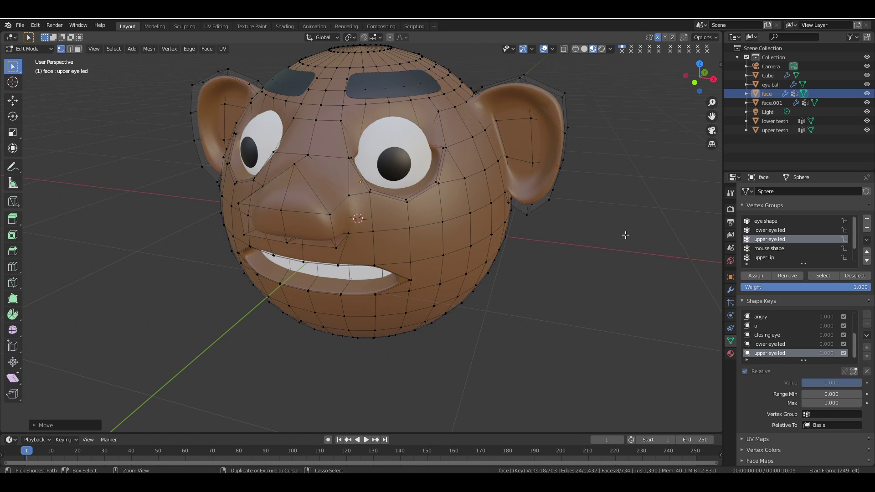
{"action": "key", "text": "ctrl+z"}
- Reduce the upper eyelid selection to six vertices along the rim of one eye, deselecting the others on both eyes
{"action": "scroll", "coordinate": [625, 234], "scroll_direction": "up", "scroll_amount": 1}
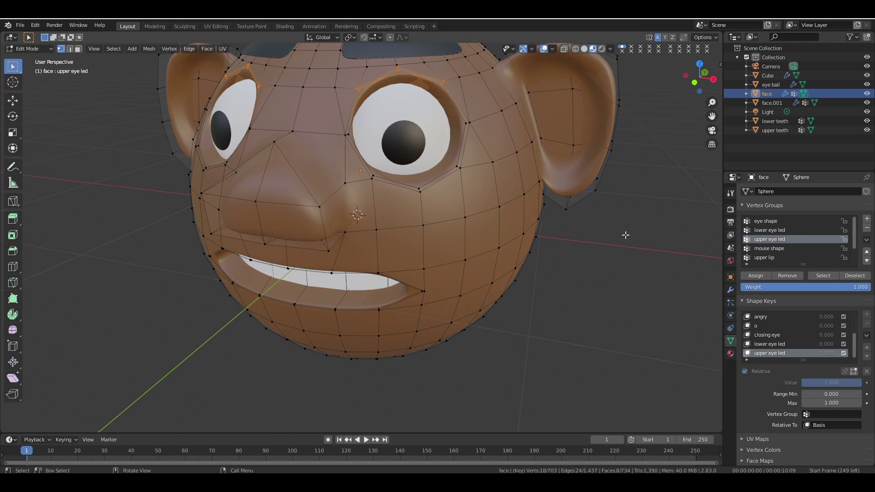
{"action": "left_click_drag", "start_coordinate": [711, 116], "coordinate": [711, 148]}
{"action": "left_click_drag", "start_coordinate": [365, 144], "coordinate": [447, 166], "text": "ctrl"}
{"action": "left_click_drag", "start_coordinate": [394, 136], "coordinate": [433, 156], "text": "ctrl"}
{"action": "left_click_drag", "start_coordinate": [700, 78], "coordinate": [416, 149]}
{"action": "left_click_drag", "start_coordinate": [305, 124], "coordinate": [371, 145], "text": "ctrl"}
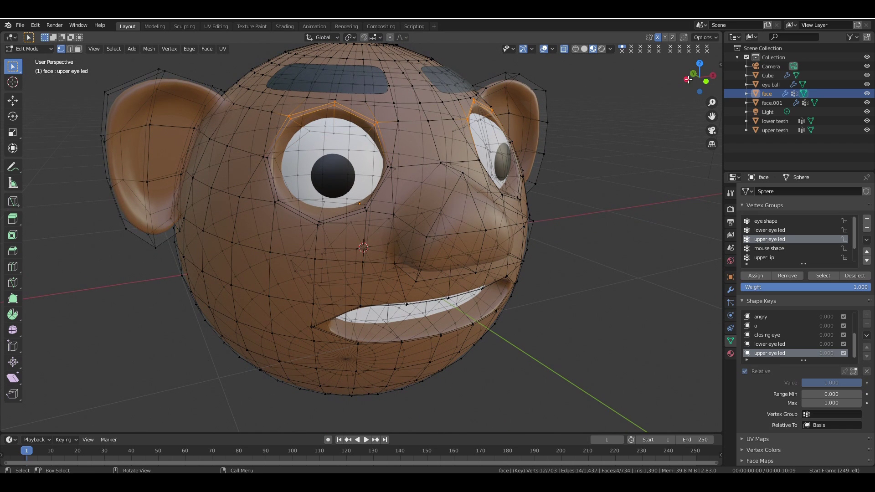
{"action": "left_click_drag", "start_coordinate": [273, 81], "coordinate": [384, 176], "text": "ctrl"}
{"action": "left_click_drag", "start_coordinate": [700, 78], "coordinate": [529, 245]}
{"action": "key", "text": "alt+z"}
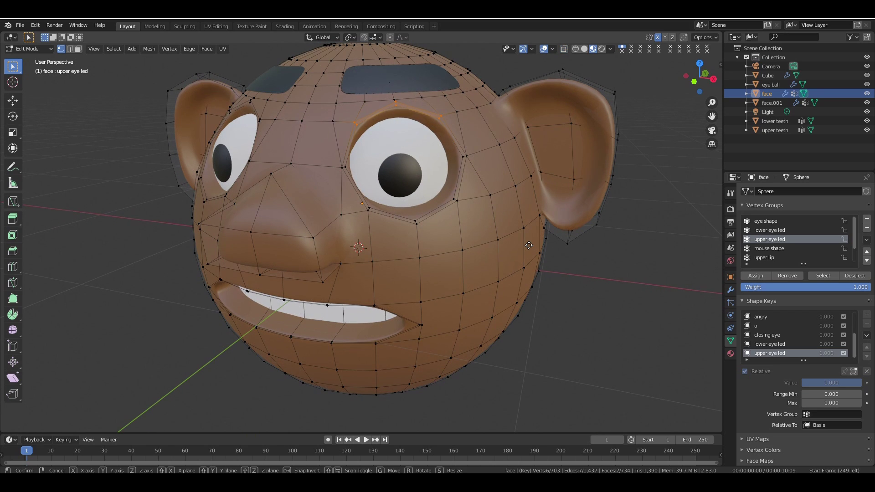
- Bring the selected upper eyelid vertices down over the eyeball by moving them along Z, Y and X
{"action": "key", "text": "g"}
{"action": "key", "text": "z"}
{"action": "left_click", "coordinate": [531, 270]}
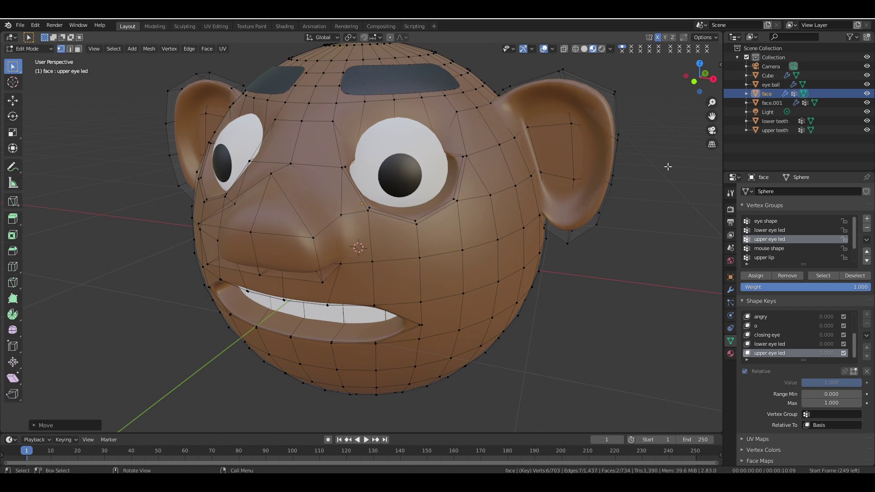
{"action": "left_click_drag", "start_coordinate": [700, 79], "coordinate": [645, 108]}
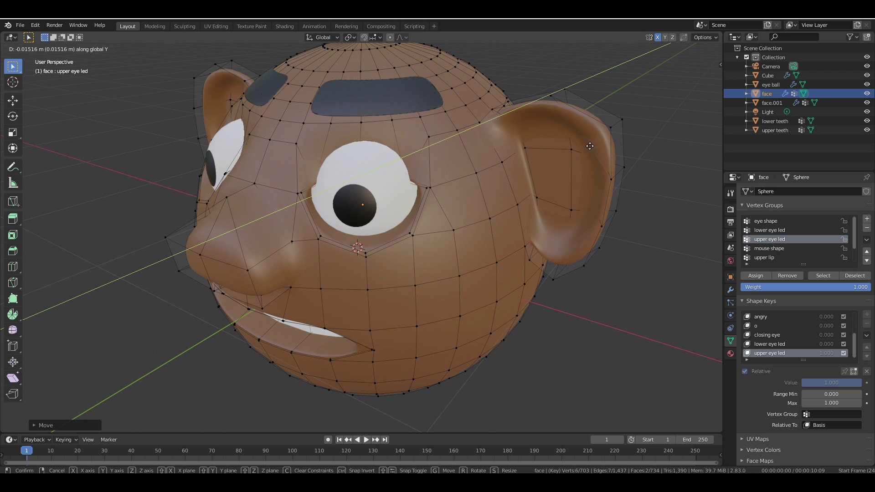
{"action": "key", "text": "x"}
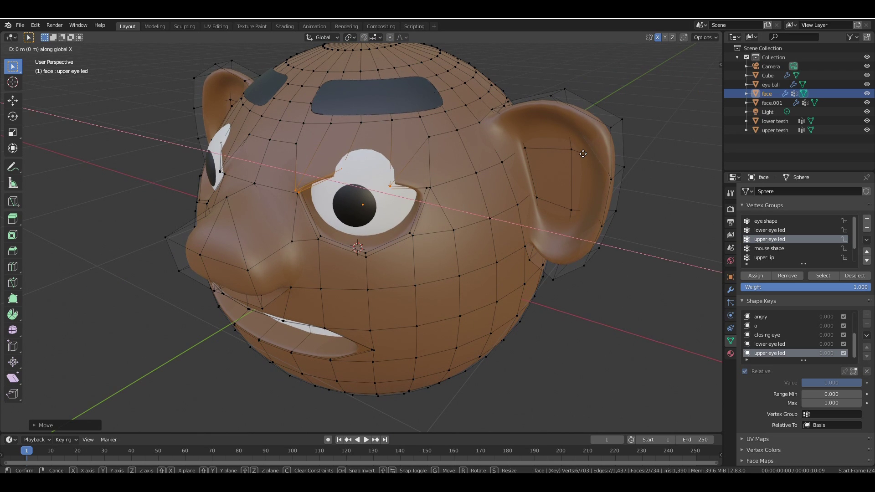
{"action": "left_click", "coordinate": [601, 157]}
{"action": "left_click_drag", "start_coordinate": [692, 86], "coordinate": [717, 81]}
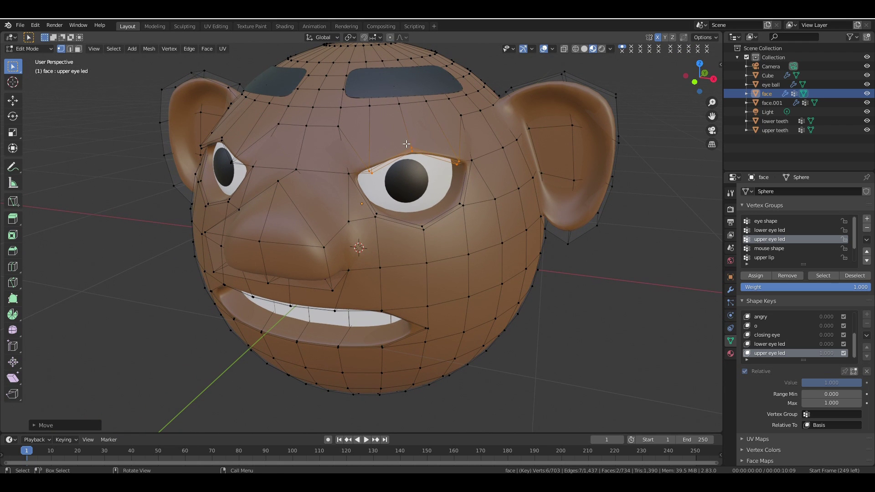
- Pull the two middle vertices of the upper eyelid forward about 0.02 m along Y and return to Object Mode
{"action": "key", "text": "g"}
{"action": "key", "text": "y"}
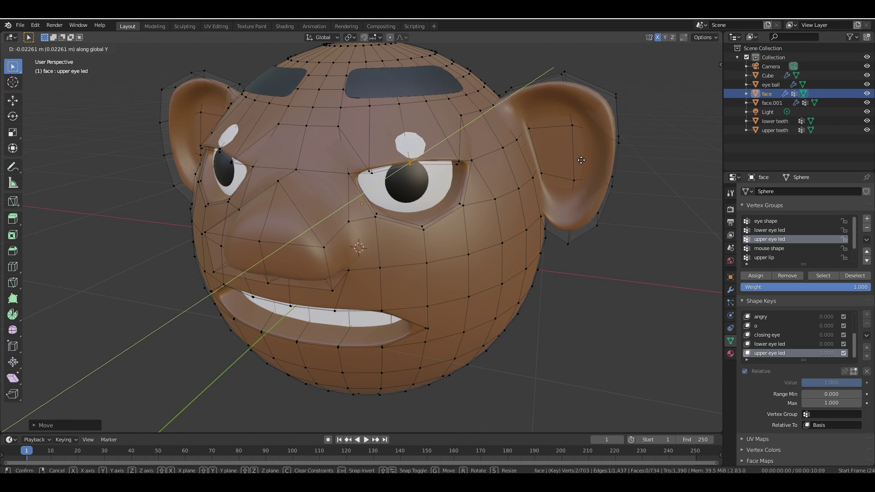
{"action": "left_click", "coordinate": [585, 165]}
{"action": "left_click_drag", "start_coordinate": [692, 85], "coordinate": [681, 66]}
{"action": "left_click_drag", "start_coordinate": [575, 139], "coordinate": [614, 153]}
{"action": "key", "text": "Tab"}
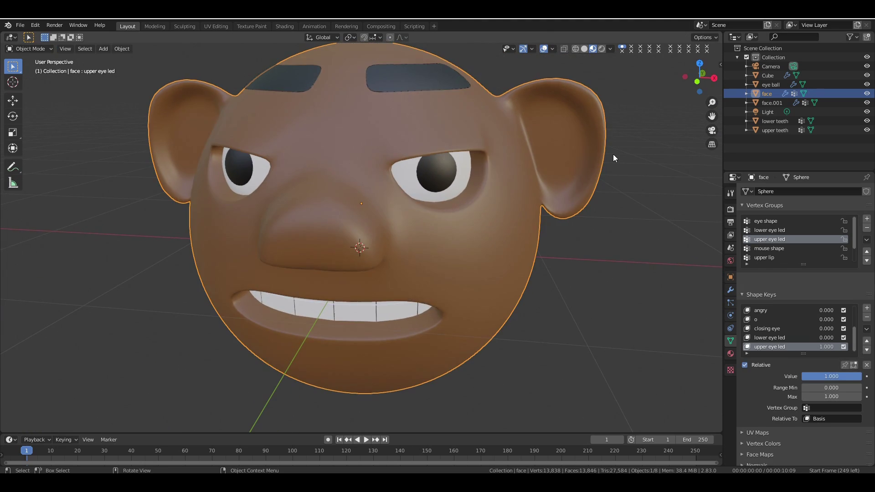
- Test the "upper eye led" shape key and set "lower eye led" to 1 to check how the two eyelids meet
{"action": "middle_click_drag", "start_coordinate": [664, 102], "coordinate": [582, 150]}
{"action": "mouse_move", "coordinate": [852, 361]}
{"action": "left_mouse_down"}
{"action": "mouse_move", "coordinate": [802, 362]}
{"action": "mouse_move", "coordinate": [851, 362]}
{"action": "left_mouse_up"}
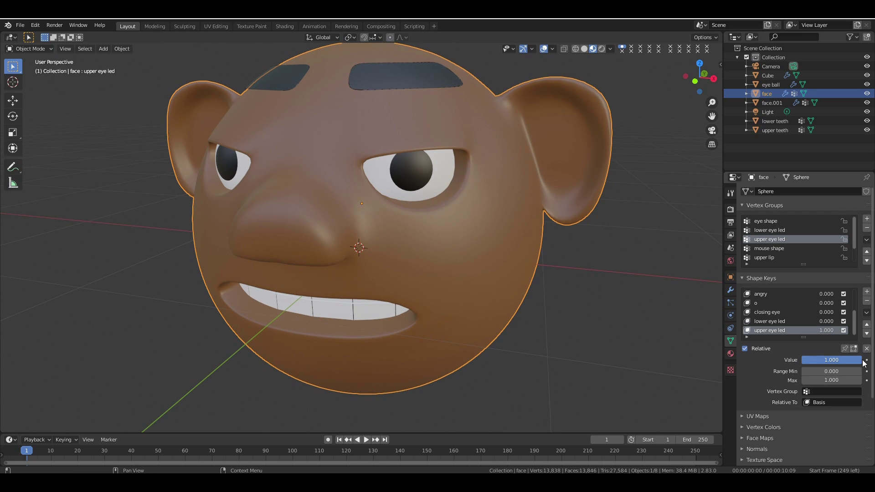
{"action": "left_click", "coordinate": [781, 320]}
{"action": "left_click_drag", "start_coordinate": [820, 365], "coordinate": [866, 365]}
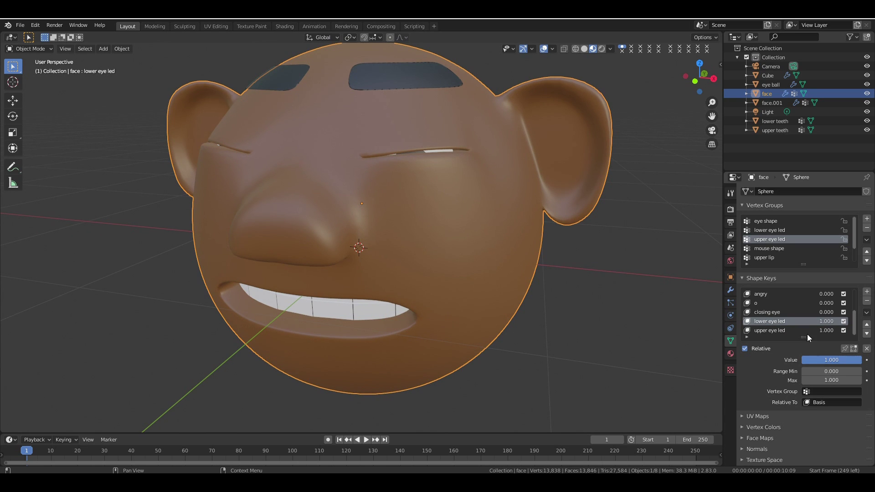
{"action": "left_click", "coordinate": [784, 331]}
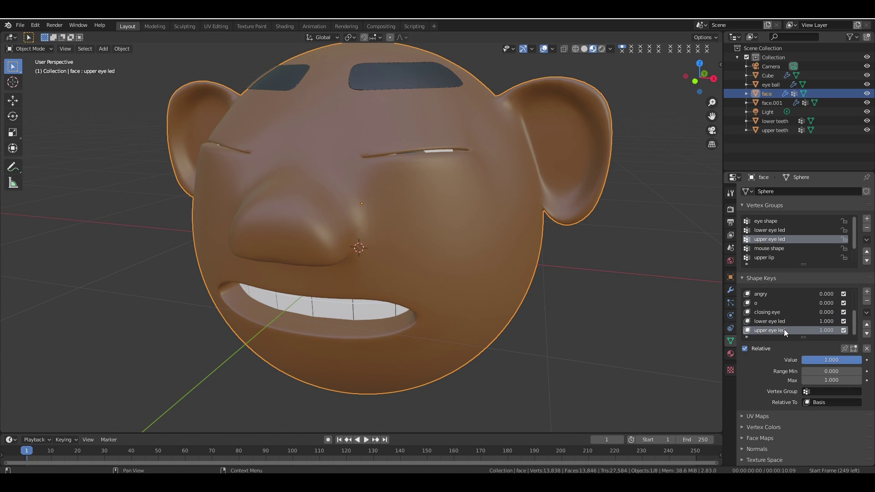
{"action": "left_click", "coordinate": [784, 322]}
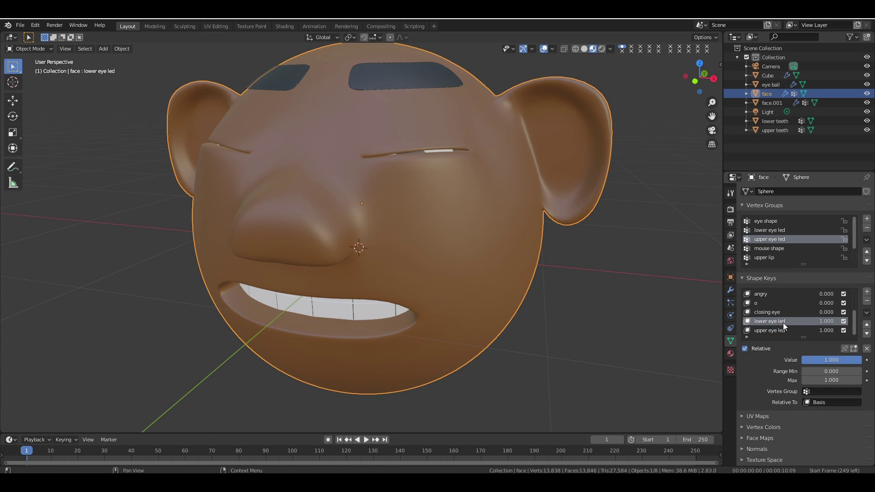
{"action": "left_click", "coordinate": [780, 331]}
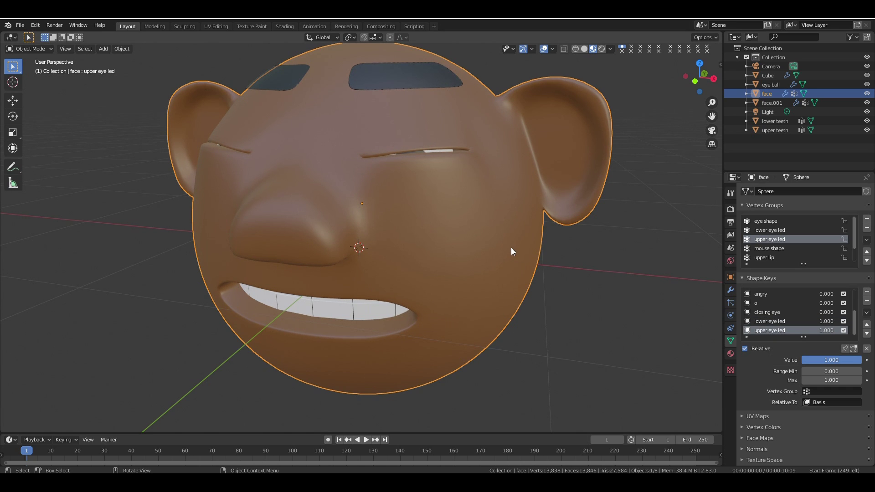
- Lower the upper eyelid's outer-corner and middle vertices slightly along Z in "upper eye led" and return to Object Mode
{"action": "key", "text": "Tab"}
{"action": "key", "text": "g"}
{"action": "key", "text": "z"}
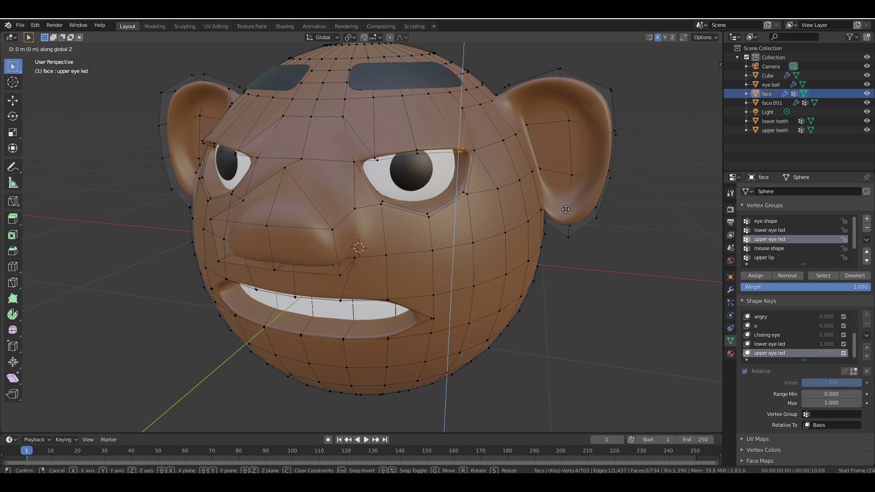
{"action": "left_click", "coordinate": [464, 176]}
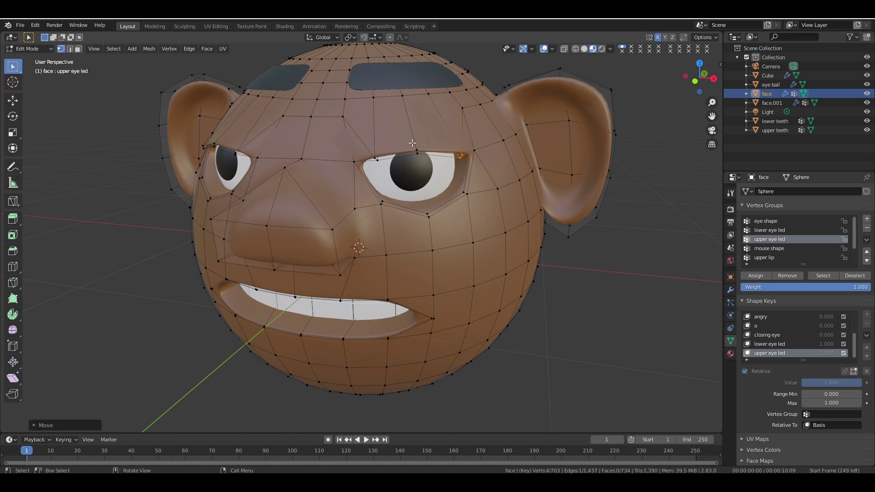
{"action": "left_click_drag", "start_coordinate": [413, 143], "coordinate": [420, 160]}
{"action": "key", "text": "g"}
{"action": "key", "text": "z"}
{"action": "left_click", "coordinate": [548, 176]}
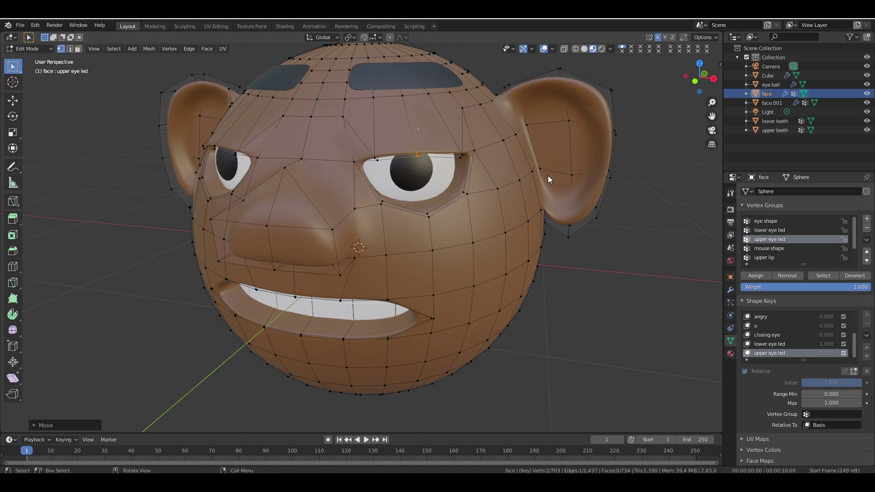
{"action": "key", "text": "Tab"}
- Check the closed eyelids from several sides and reset the "upper eye led" and "lower eye led" values to 0
{"action": "left_click_drag", "start_coordinate": [699, 77], "coordinate": [556, 196]}
{"action": "left_click_drag", "start_coordinate": [700, 77], "coordinate": [607, 163]}
{"action": "left_click_drag", "start_coordinate": [859, 360], "coordinate": [802, 360]}
{"action": "left_click", "coordinate": [797, 321]}
{"action": "left_click", "coordinate": [774, 331]}
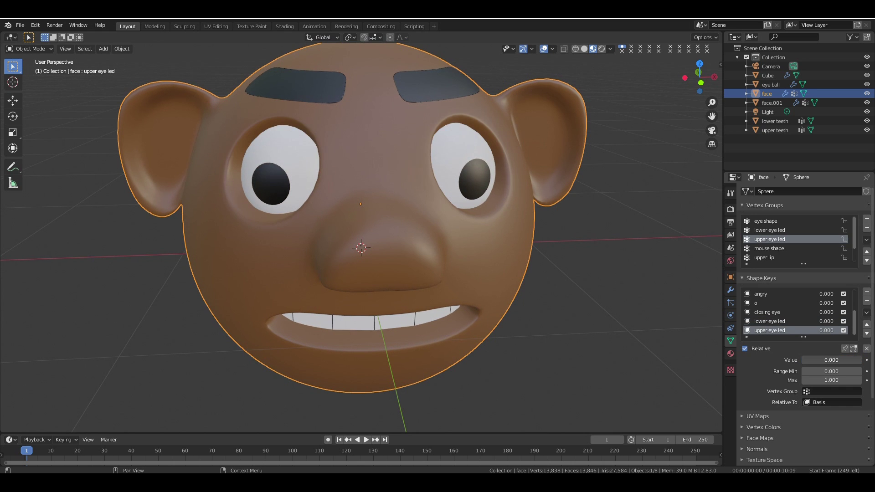
- Review the face's shape key list from end to start, and deselect the face
{"action": "scroll", "coordinate": [639, 279], "scroll_direction": "down", "scroll_amount": 1}
{"action": "left_click_drag", "start_coordinate": [697, 79], "coordinate": [682, 62]}
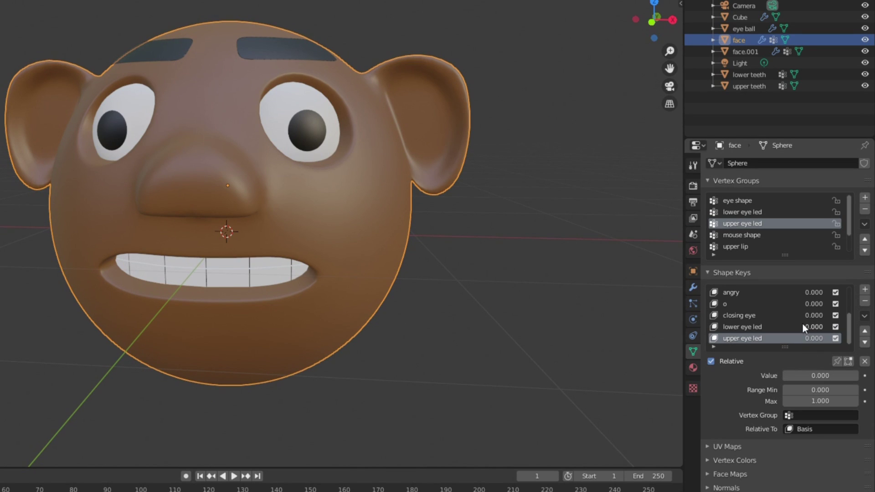
{"action": "left_click_drag", "start_coordinate": [851, 330], "coordinate": [849, 298]}
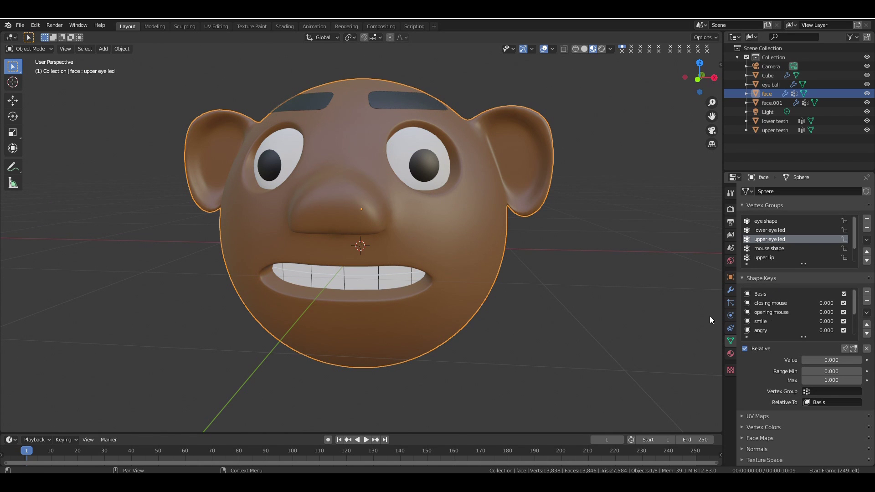
{"action": "left_click", "coordinate": [630, 275]}
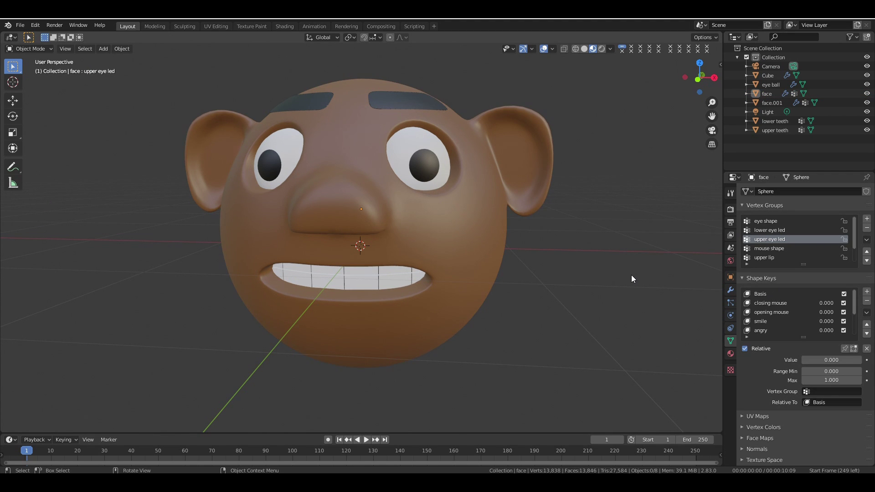
{"action": "scroll", "coordinate": [630, 274], "scroll_direction": "down", "scroll_amount": 2}
{"action": "mouse_move", "coordinate": [698, 80]}
{"action": "left_mouse_down"}
{"action": "mouse_move", "coordinate": [695, 98]}
{"action": "mouse_move", "coordinate": [698, 80]}
{"action": "mouse_move", "coordinate": [687, 74]}
{"action": "left_mouse_up"}
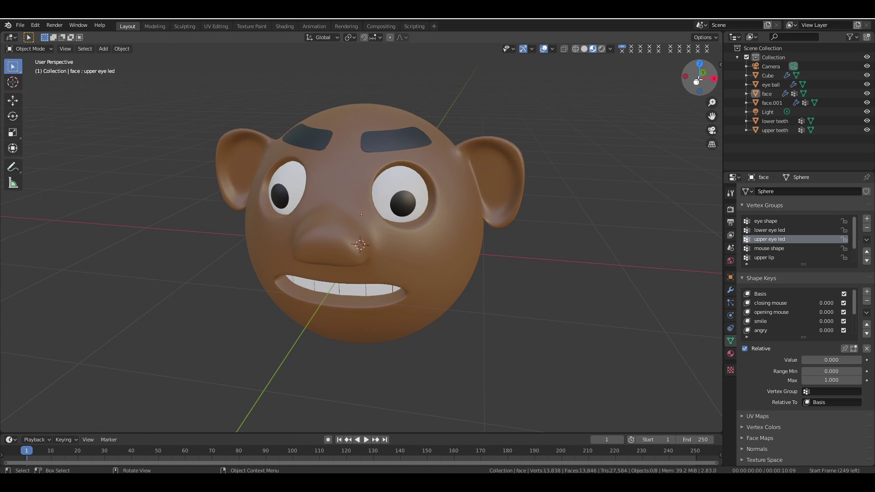
- Select the eyeballs and apply their Mirror modifier
{"action": "left_click", "coordinate": [404, 199]}
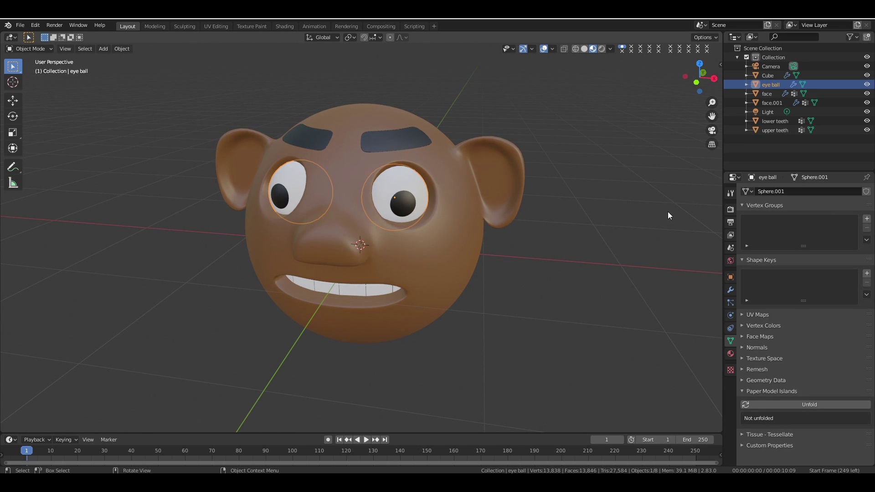
{"action": "left_click", "coordinate": [731, 289]}
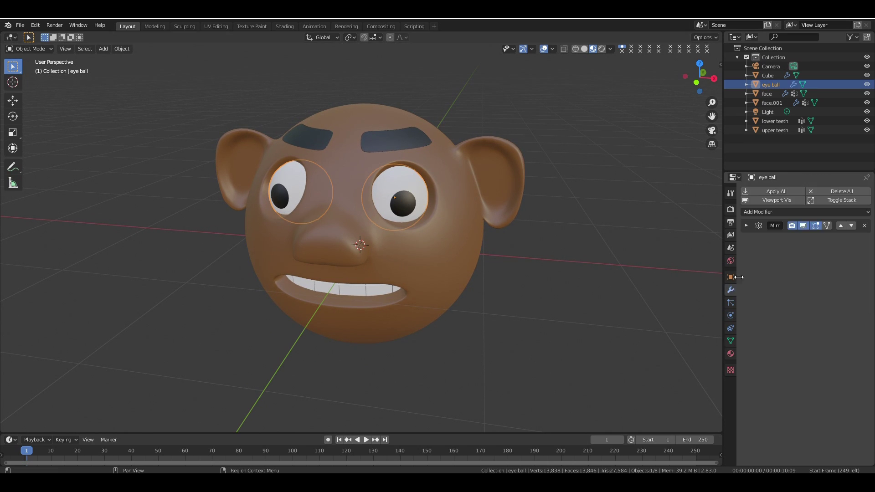
{"action": "left_click", "coordinate": [748, 226]}
{"action": "left_click", "coordinate": [763, 236]}
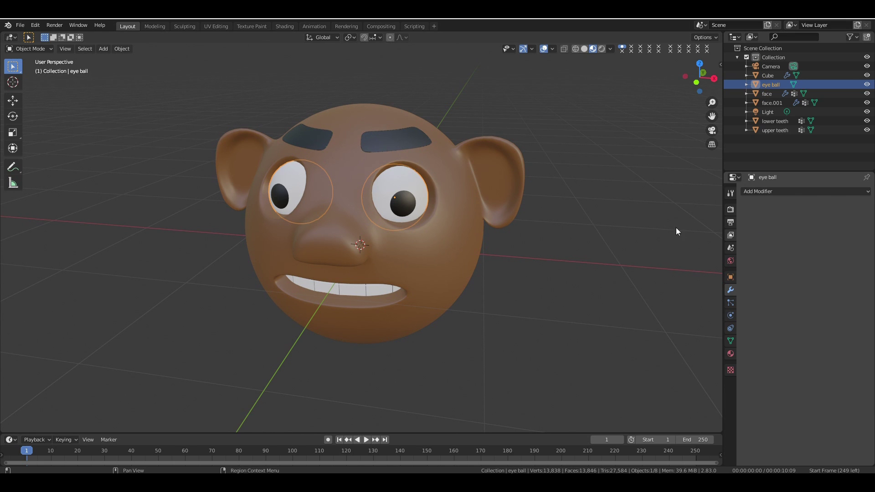
- Select the eyebrows, apply their Mirror modifier and collapse the Shrinkwrap settings
{"action": "left_click", "coordinate": [402, 132]}
{"action": "left_click", "coordinate": [746, 225]}
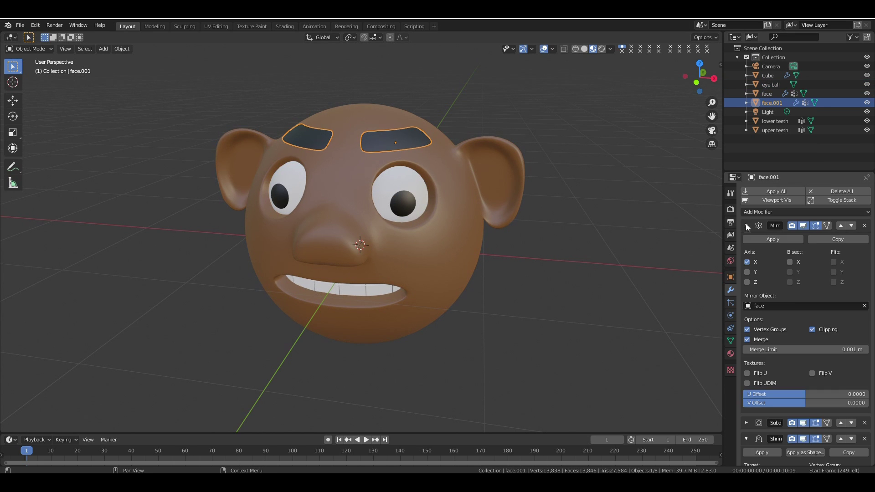
{"action": "left_click", "coordinate": [775, 240]}
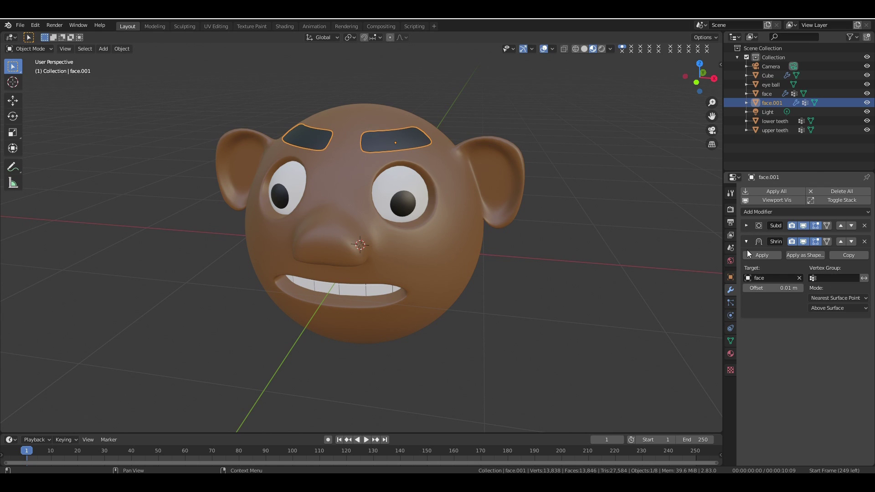
{"action": "left_click", "coordinate": [747, 242]}
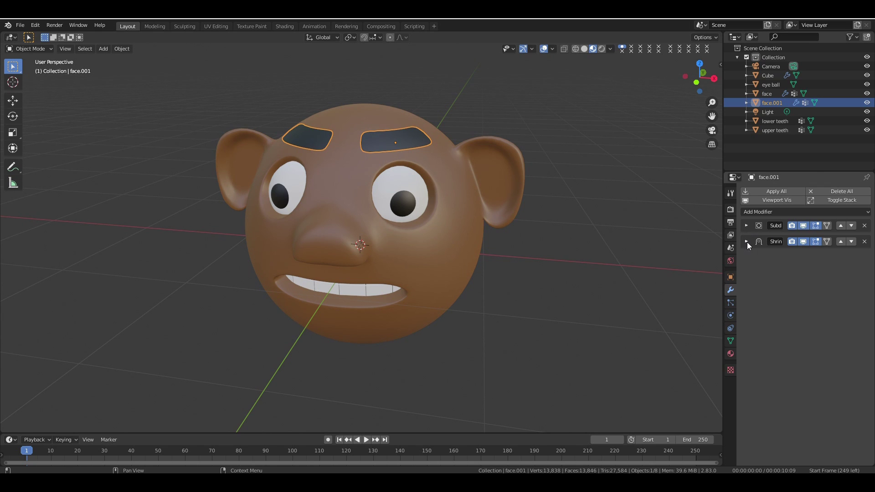
- In Edit Mode, select all linked vertices of the eyebrow above the fully visible eye and separate it by selection
{"action": "key", "text": "Tab"}
{"action": "left_click", "coordinate": [395, 139]}
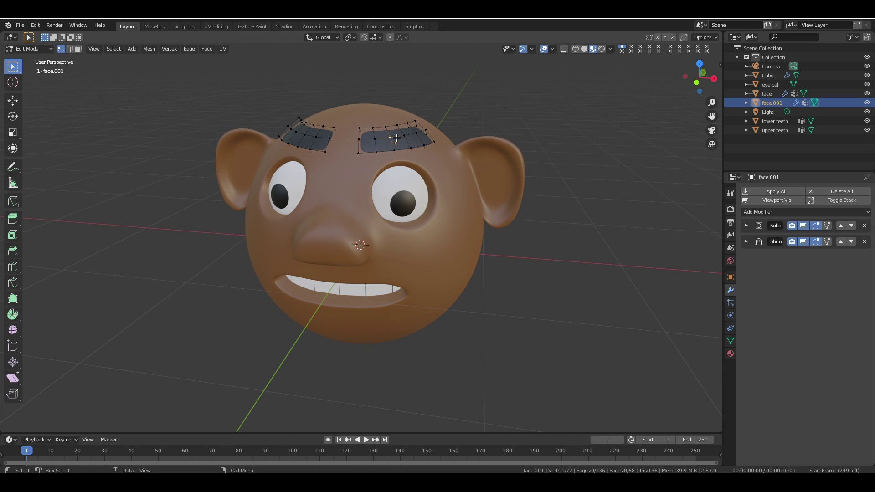
{"action": "key", "text": "l"}
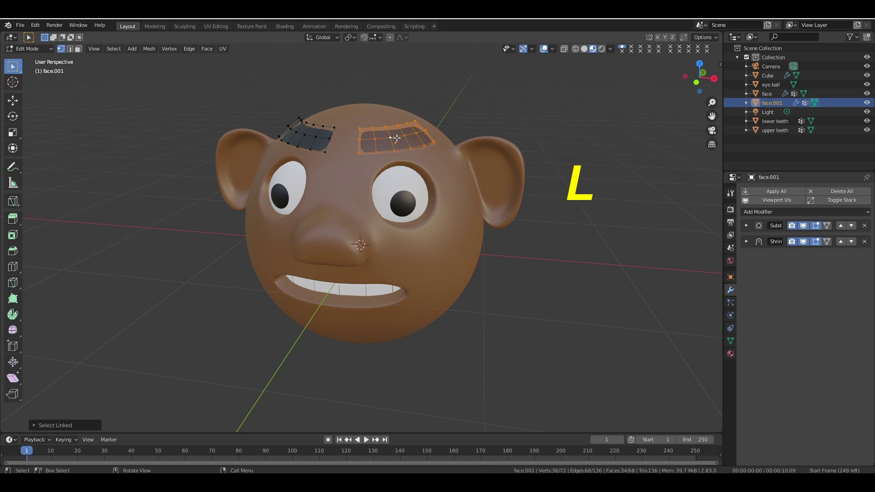
{"action": "key", "text": "p"}
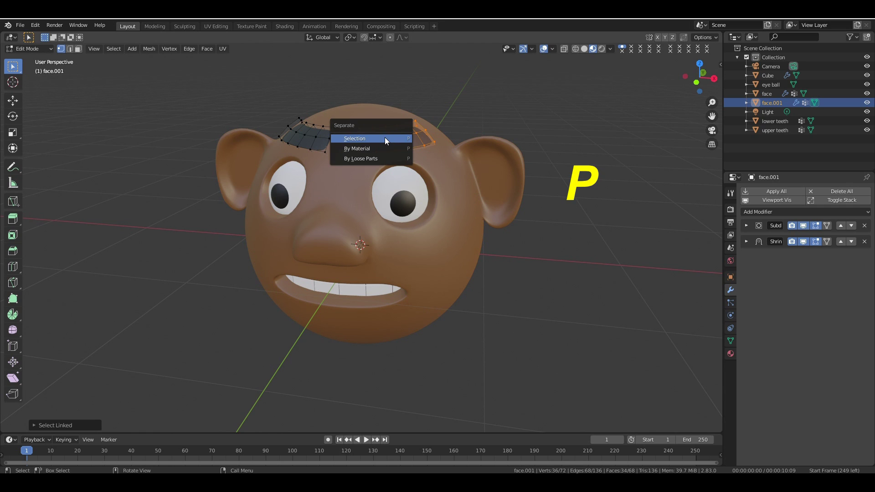
{"action": "left_click", "coordinate": [384, 138]}
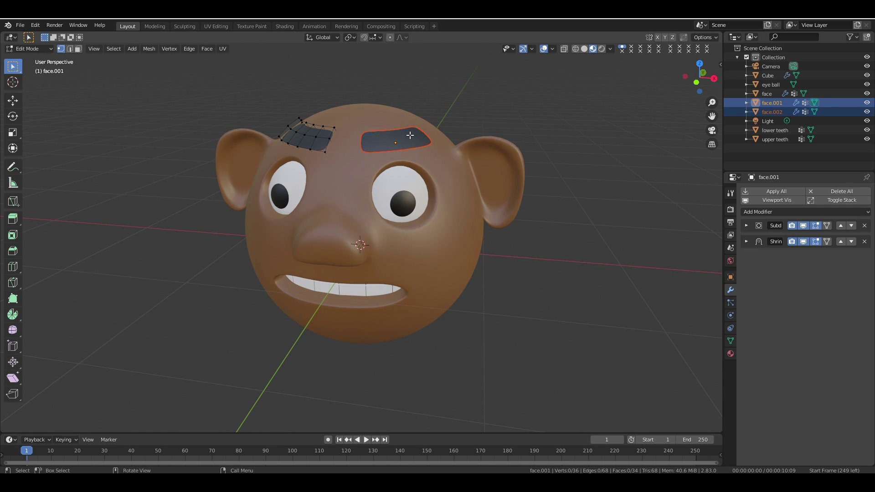
- Select all linked vertices of the fully visible eyeball, separate them by selection, and return to Object Mode
{"action": "key", "text": "Tab"}
{"action": "left_click", "coordinate": [406, 184]}
{"action": "key", "text": "Tab"}
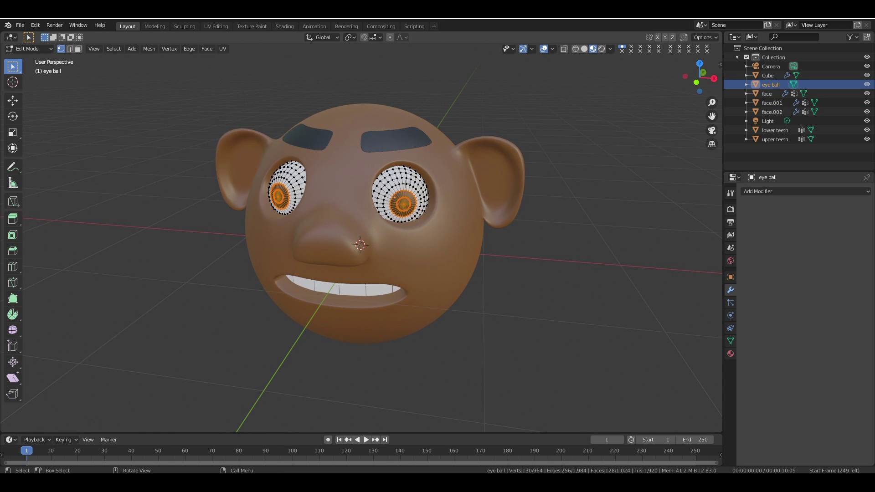
{"action": "key", "text": "alt+a"}
{"action": "key", "text": "l"}
{"action": "key", "text": "p"}
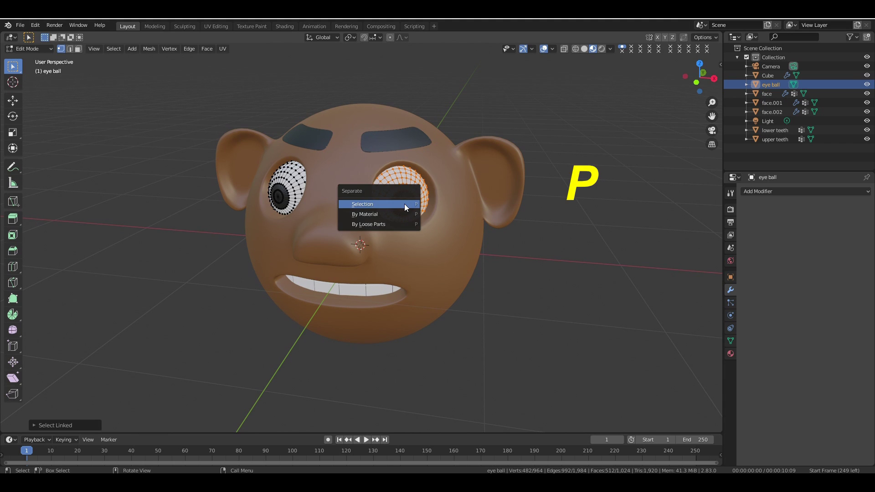
{"action": "left_click", "coordinate": [389, 204]}
{"action": "key", "text": "Tab"}
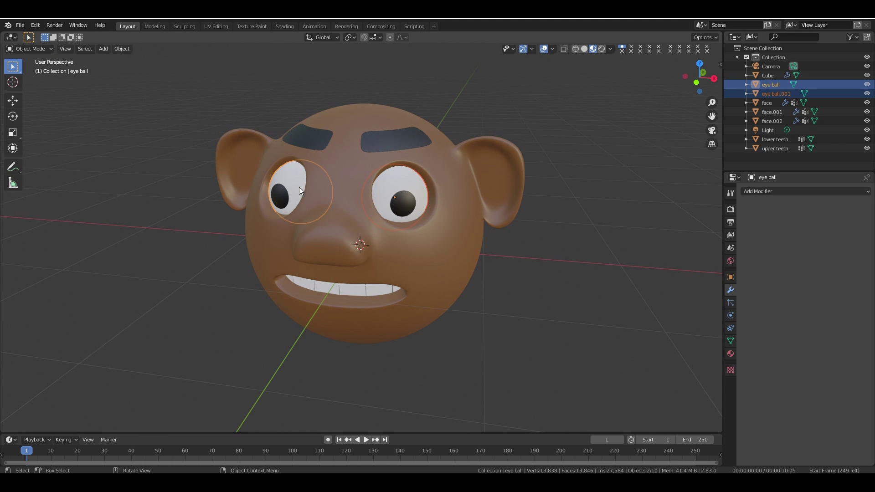
- Select both eyeballs and both eyebrows together and apply their rotation and scale
{"action": "left_click", "coordinate": [372, 196]}
{"action": "left_click", "coordinate": [400, 200]}
{"action": "left_click", "coordinate": [275, 189]}
{"action": "left_click", "coordinate": [545, 239]}
{"action": "left_click", "coordinate": [396, 205]}
{"action": "left_click", "coordinate": [286, 189], "text": "shift"}
{"action": "left_click", "coordinate": [379, 140], "text": "shift"}
{"action": "left_click", "coordinate": [311, 137], "text": "shift"}
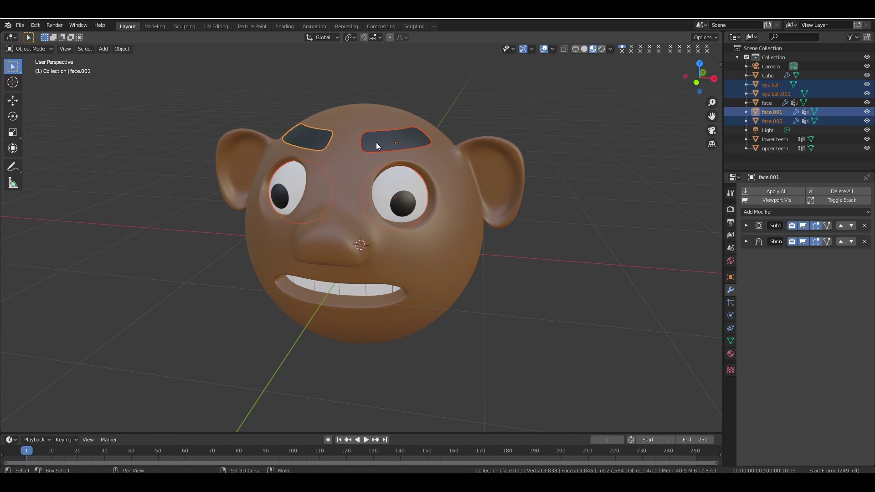
{"action": "key", "text": "ctrl+a"}
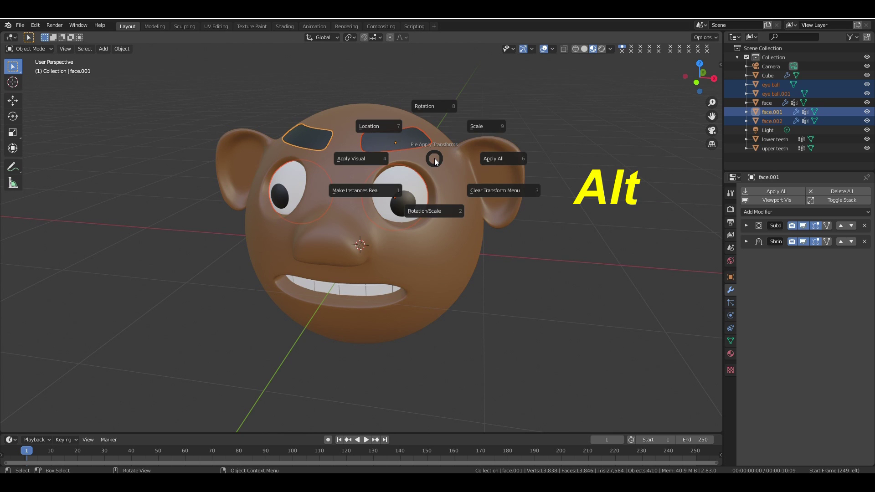
{"action": "left_click", "coordinate": [433, 210]}
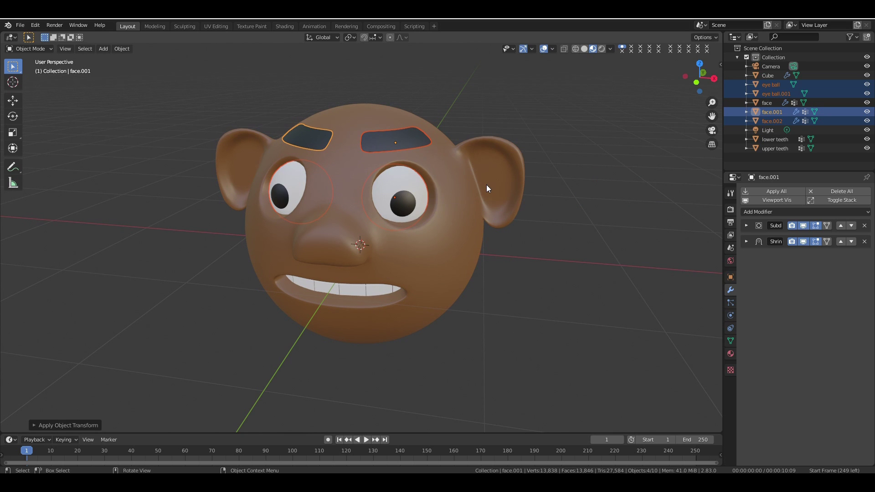
{"action": "key", "text": "ctrl+a"}
{"action": "left_click", "coordinate": [441, 156]}
- Set the origins of the selected eyeballs and eyebrows to their geometry, and deselect them
{"action": "right_click", "coordinate": [387, 161]}
{"action": "mouse_move", "coordinate": [367, 197]}
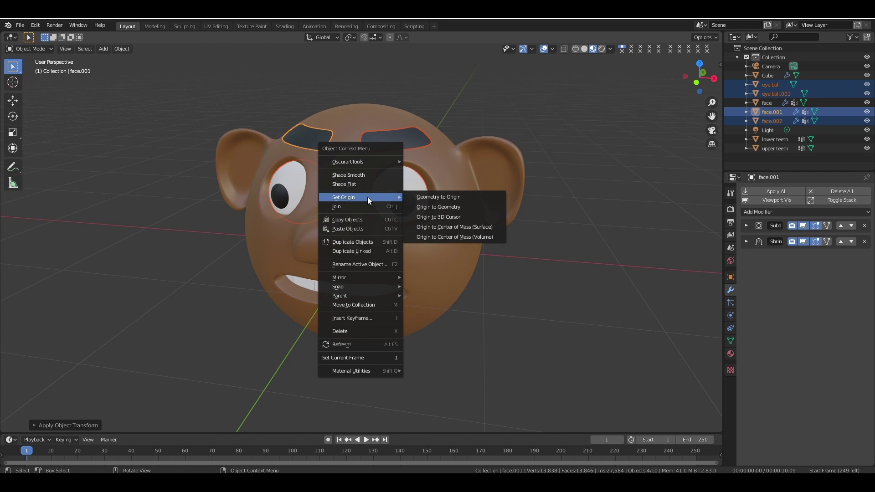
{"action": "key", "text": "alt"}
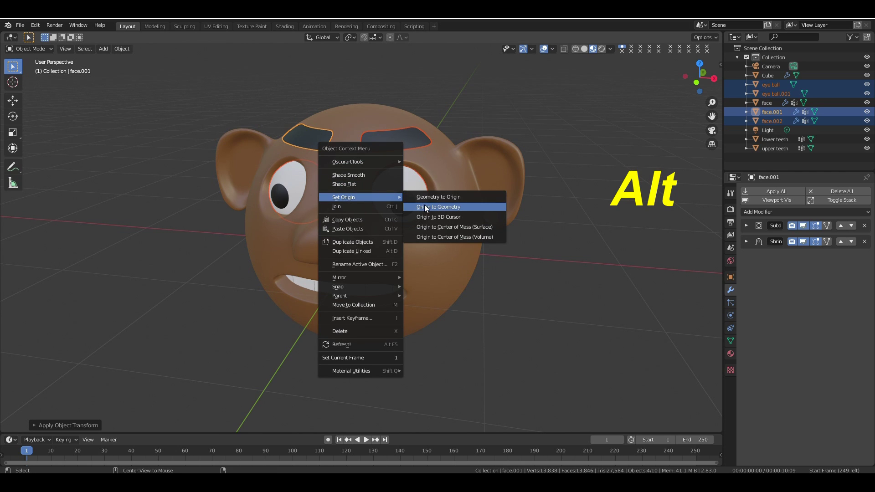
{"action": "left_click", "coordinate": [425, 208]}
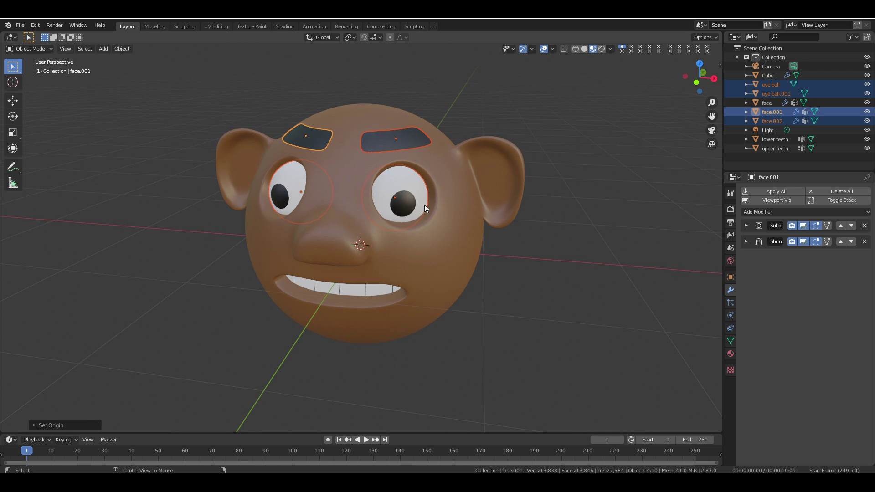
{"action": "left_click", "coordinate": [667, 166]}
- Select the upper and lower teeth and move them along Y toward the mouth opening in right orthographic view
{"action": "left_click_drag", "start_coordinate": [693, 83], "coordinate": [682, 59]}
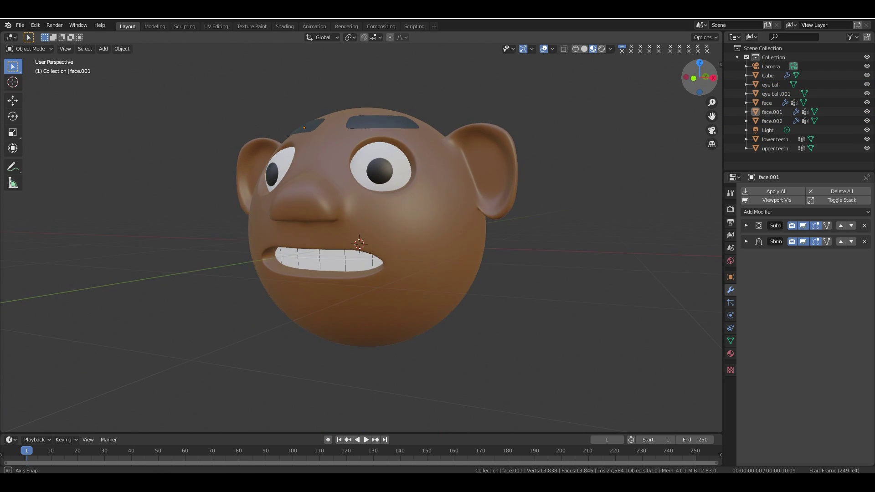
{"action": "left_click", "coordinate": [348, 258]}
{"action": "left_click", "coordinate": [346, 263], "text": "shift"}
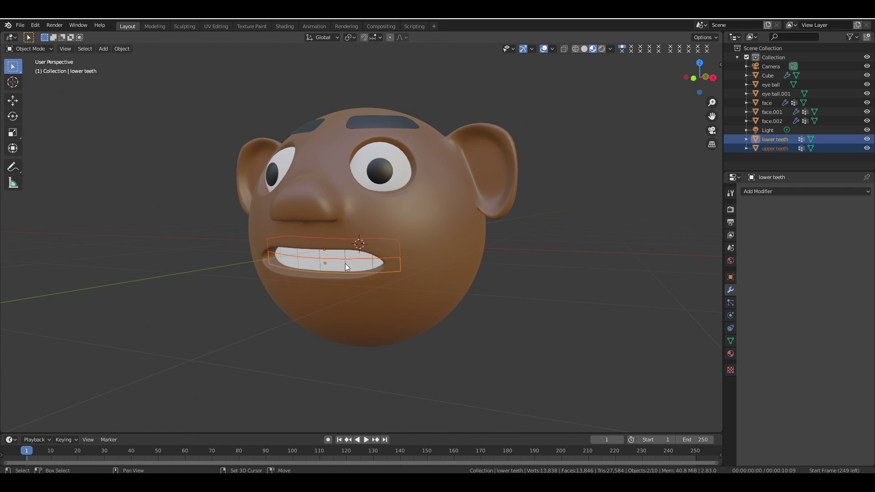
{"action": "key", "text": "KP_1"}
{"action": "key", "text": "KP_3"}
{"action": "key", "text": "g"}
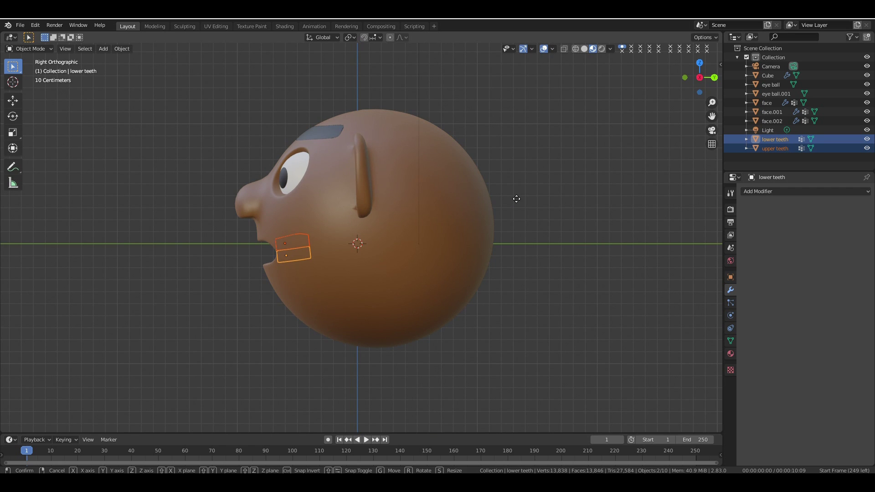
{"action": "key", "text": "y"}
{"action": "left_click", "coordinate": [504, 199]}
- Move both rows of teeth down along Z and scale them along Z to fit the mouth
{"action": "scroll", "coordinate": [504, 198], "scroll_direction": "up", "scroll_amount": 2}
{"action": "key", "text": "g"}
{"action": "key", "text": "z"}
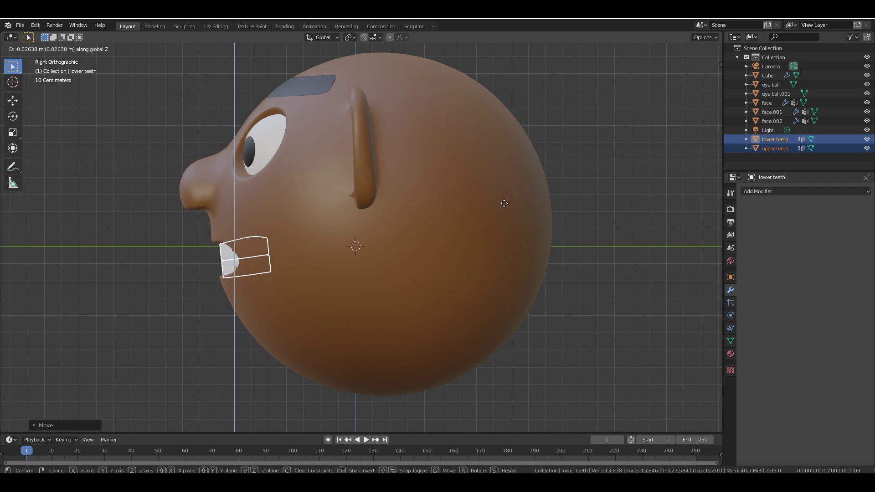
{"action": "key", "text": "s"}
{"action": "key", "text": "z"}
{"action": "left_click", "coordinate": [568, 199]}
- Rotate both rows of teeth about X, adjust their height, and scale them about 1.04 along Z
{"action": "key", "text": "r"}
{"action": "key", "text": "x"}
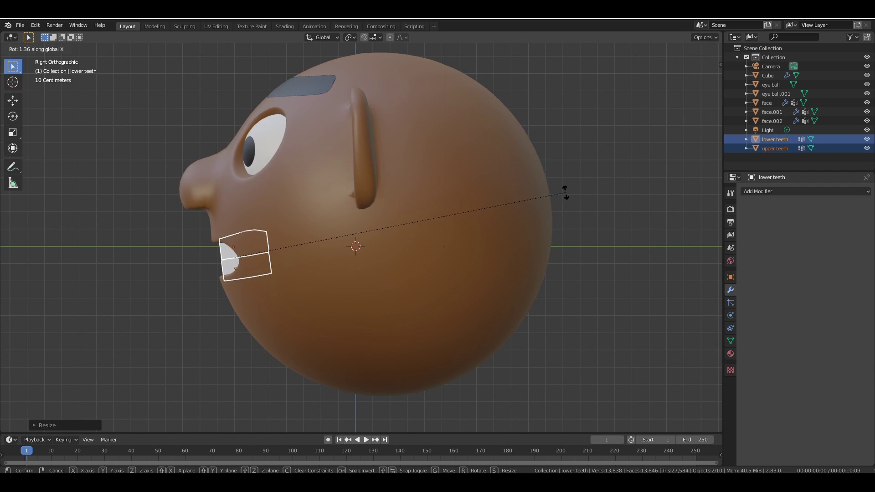
{"action": "left_click", "coordinate": [527, 176]}
{"action": "key", "text": "g"}
{"action": "key", "text": "z"}
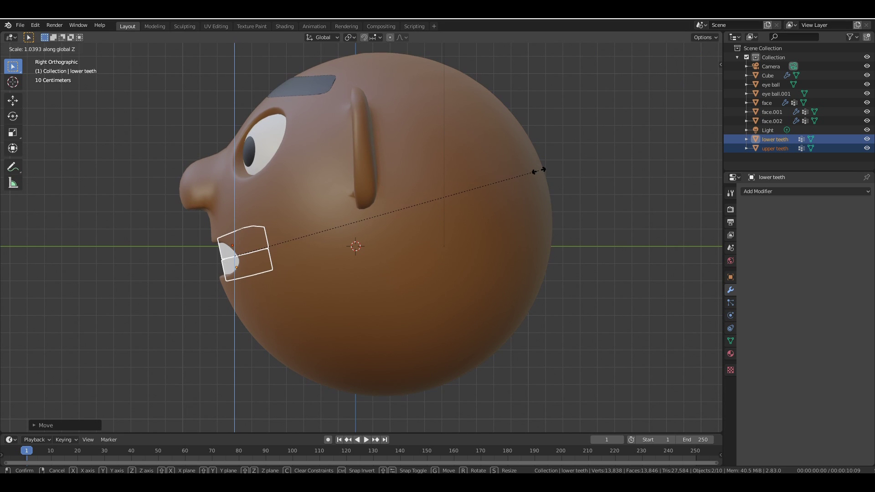
{"action": "left_click", "coordinate": [538, 171]}
- Reposition the lower teeth and the upper teeth separately along Y so they sit behind the lips
{"action": "left_click_drag", "start_coordinate": [694, 83], "coordinate": [863, 78]}
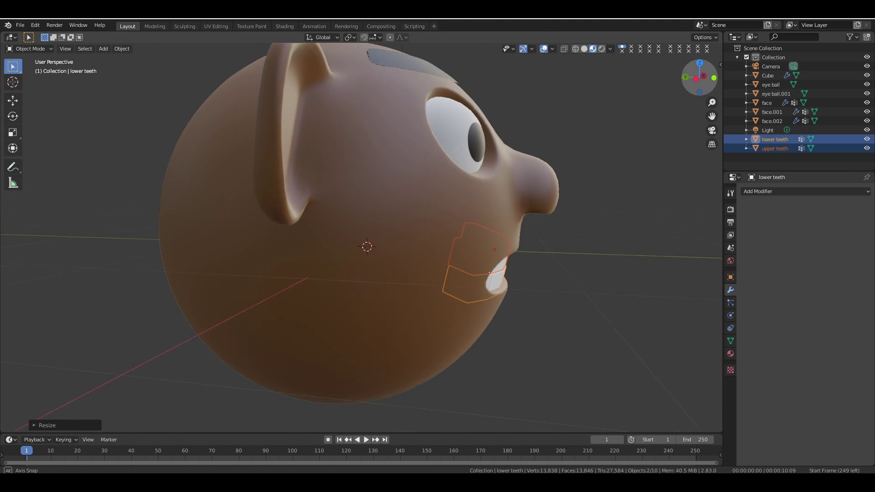
{"action": "left_click_drag", "start_coordinate": [752, 78], "coordinate": [592, 287]}
{"action": "left_click", "coordinate": [500, 271]}
{"action": "key", "text": "g"}
{"action": "key", "text": "y"}
{"action": "left_click", "coordinate": [554, 272]}
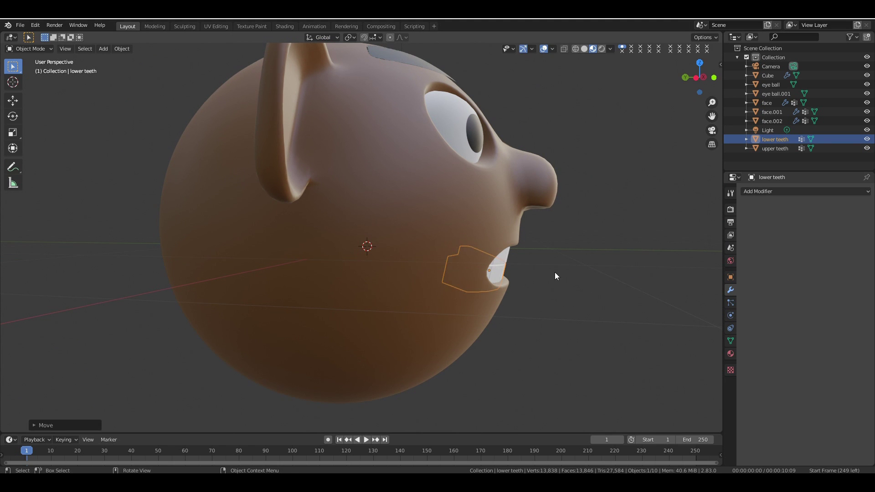
{"action": "left_click", "coordinate": [554, 272]}
{"action": "left_click", "coordinate": [503, 256]}
{"action": "key", "text": "g"}
{"action": "key", "text": "y"}
{"action": "left_click", "coordinate": [551, 263]}
{"action": "left_click", "coordinate": [551, 263]}
- Fine-tune the teeth's fit inside the mouth with one move along Z and another along Y, and deselect them
{"action": "left_click_drag", "start_coordinate": [702, 78], "coordinate": [627, 69]}
{"action": "left_click", "coordinate": [410, 259]}
{"action": "key", "text": "g"}
{"action": "key", "text": "z"}
{"action": "left_click", "coordinate": [566, 274]}
{"action": "left_click", "coordinate": [566, 277]}
{"action": "left_click_drag", "start_coordinate": [699, 78], "coordinate": [613, 73]}
{"action": "left_click", "coordinate": [230, 237]}
{"action": "key", "text": "g"}
{"action": "key", "text": "y"}
{"action": "left_click", "coordinate": [115, 291]}
{"action": "left_click", "coordinate": [630, 225]}
- Preview the face's mouth shape keys from closing mouse onward, and set smile to 1.000
{"action": "left_click_drag", "start_coordinate": [699, 76], "coordinate": [795, 85]}
{"action": "left_click", "coordinate": [518, 224]}
{"action": "left_click", "coordinate": [730, 340]}
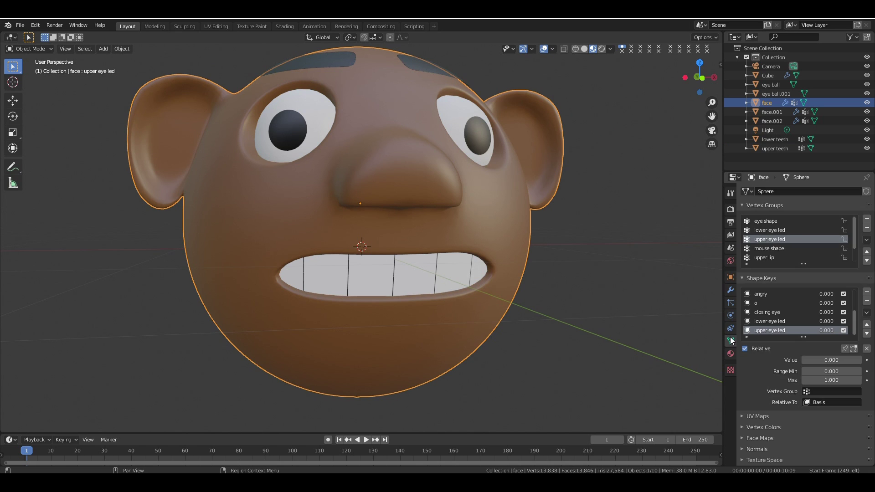
{"action": "scroll", "coordinate": [856, 324], "scroll_direction": "up", "scroll_amount": 4}
{"action": "left_click", "coordinate": [776, 302]}
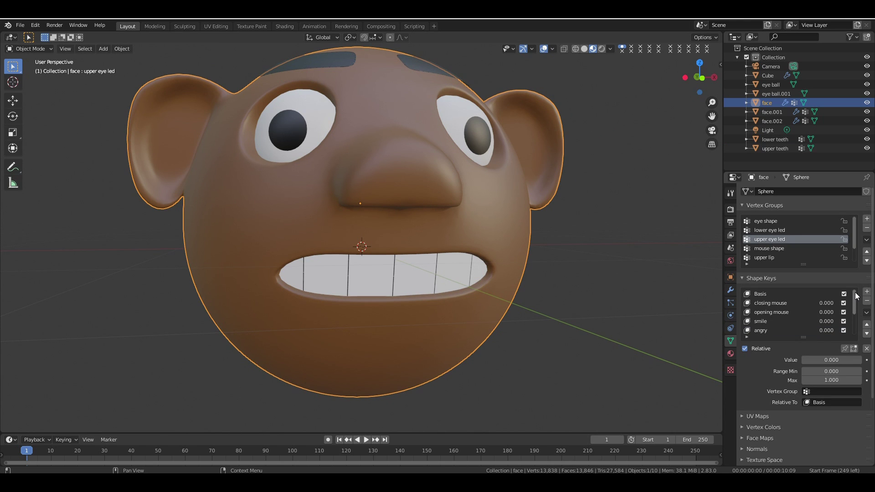
{"action": "left_click_drag", "start_coordinate": [820, 360], "coordinate": [856, 360]}
{"action": "left_click", "coordinate": [780, 312]}
{"action": "left_click", "coordinate": [758, 322]}
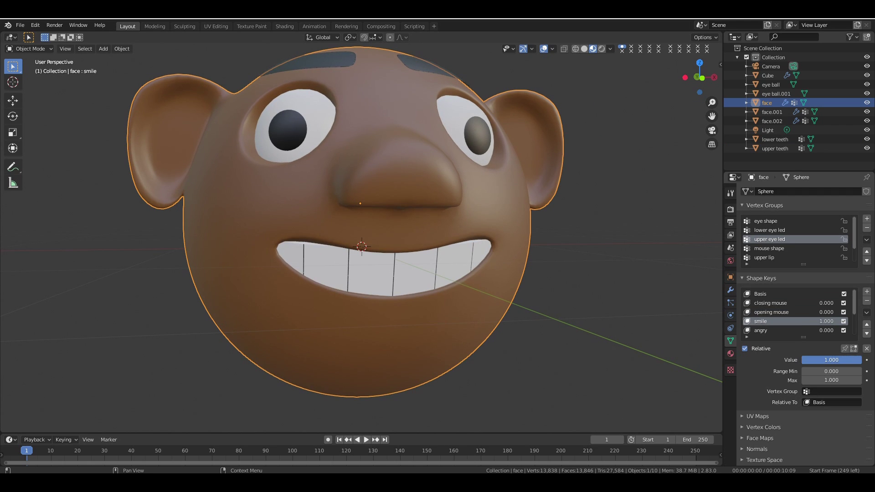
- Scale the upper teeth about 1.11 along Z and move them along Z to fill the smiling mouth
{"action": "left_click", "coordinate": [325, 255]}
{"action": "key", "text": "s"}
{"action": "key", "text": "z"}
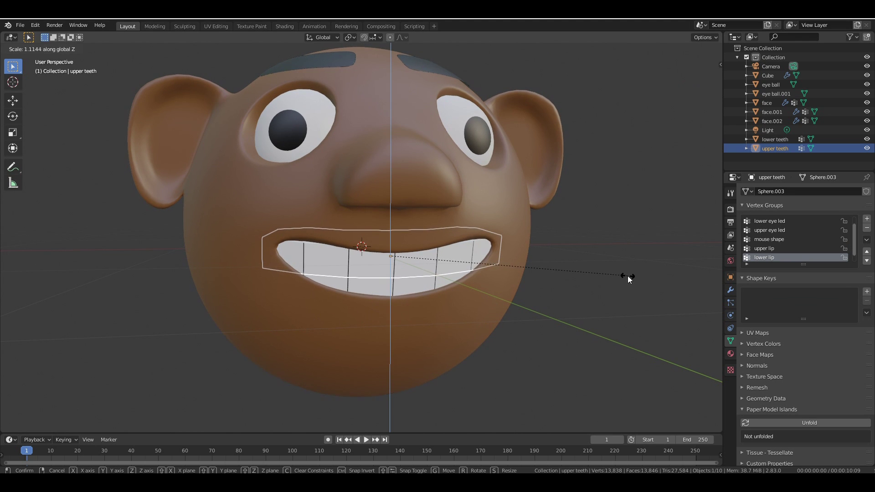
{"action": "left_click", "coordinate": [628, 276]}
{"action": "key", "text": "g"}
{"action": "key", "text": "z"}
{"action": "left_click", "coordinate": [627, 273]}
- Undo the accidental deselection and readjust the upper teeth's height along Z
{"action": "mouse_move", "coordinate": [698, 84]}
{"action": "left_mouse_down"}
{"action": "mouse_move", "coordinate": [745, 78]}
{"action": "mouse_move", "coordinate": [698, 83]}
{"action": "left_mouse_up"}
{"action": "left_click", "coordinate": [627, 215]}
{"action": "key", "text": "ctrl+z"}
{"action": "key", "text": "g"}
{"action": "key", "text": "z"}
{"action": "left_click", "coordinate": [562, 244]}
- Select the face, return its smile shape key to 0.000, and set angry to 1.000
{"action": "left_click", "coordinate": [502, 224]}
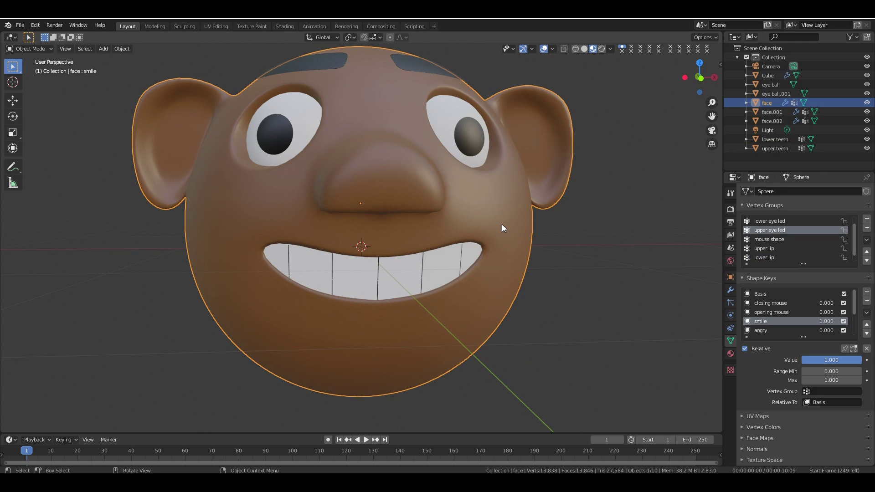
{"action": "mouse_move", "coordinate": [853, 360]}
{"action": "left_mouse_down"}
{"action": "mouse_move", "coordinate": [802, 361]}
{"action": "mouse_move", "coordinate": [861, 360]}
{"action": "left_mouse_up"}
{"action": "left_click", "coordinate": [777, 330]}
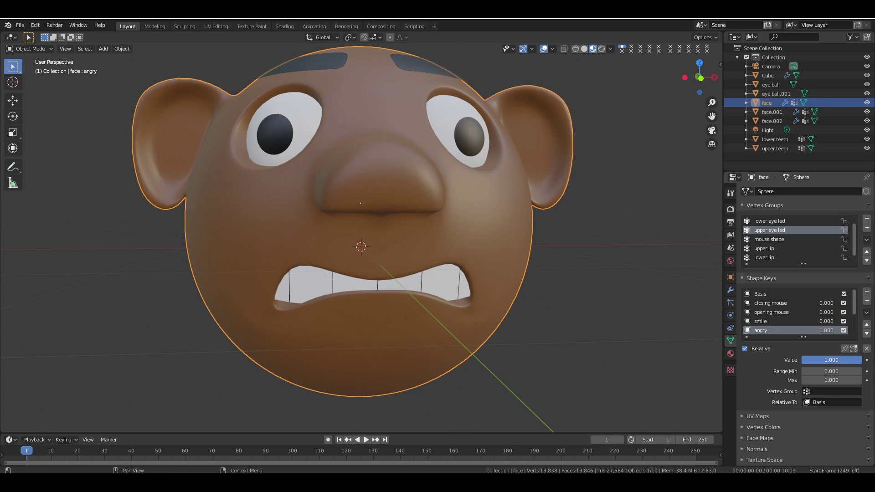
- Scale the lower teeth about 1.23 along Z and move them along Z to fit the angry mouth
{"action": "left_click", "coordinate": [456, 278]}
{"action": "key", "text": "s"}
{"action": "key", "text": "z"}
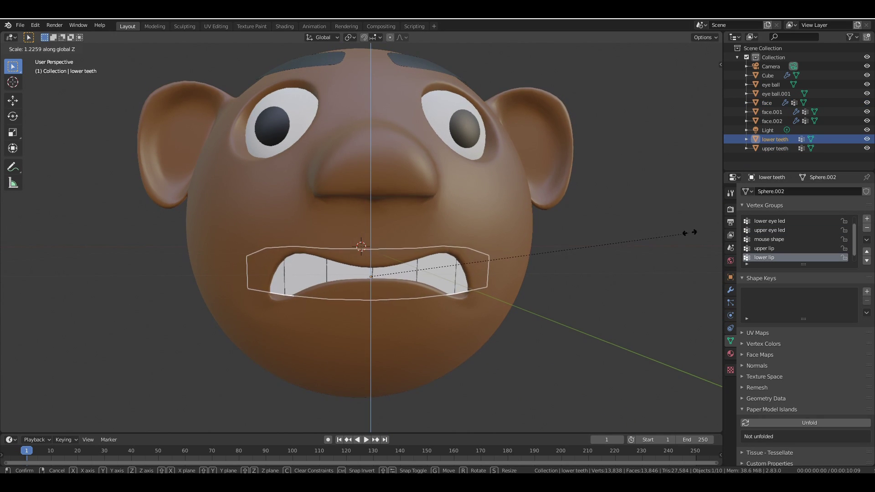
{"action": "left_click", "coordinate": [689, 232]}
{"action": "key", "text": "g"}
{"action": "key", "text": "z"}
{"action": "left_click", "coordinate": [599, 274]}
- Check the lower teeth in wireframe with X-ray off, move them along Z, and restore Material Preview shading
{"action": "left_click", "coordinate": [578, 49]}
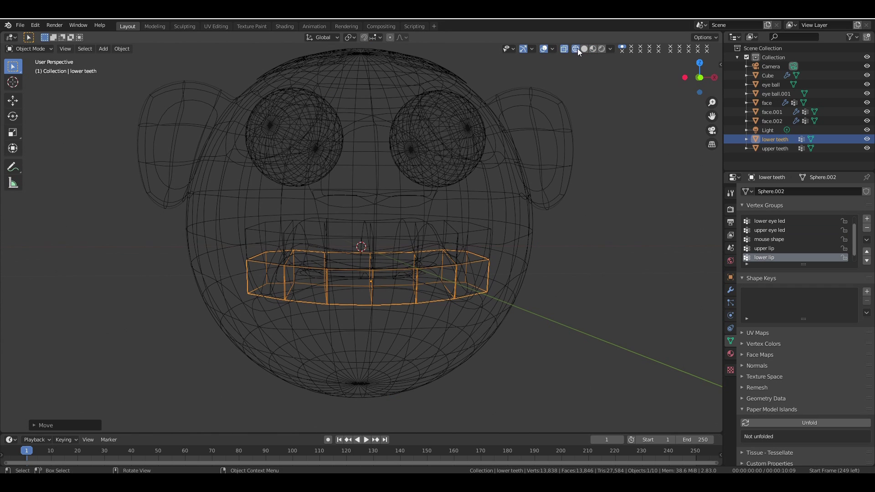
{"action": "left_click_drag", "start_coordinate": [699, 77], "coordinate": [551, 217]}
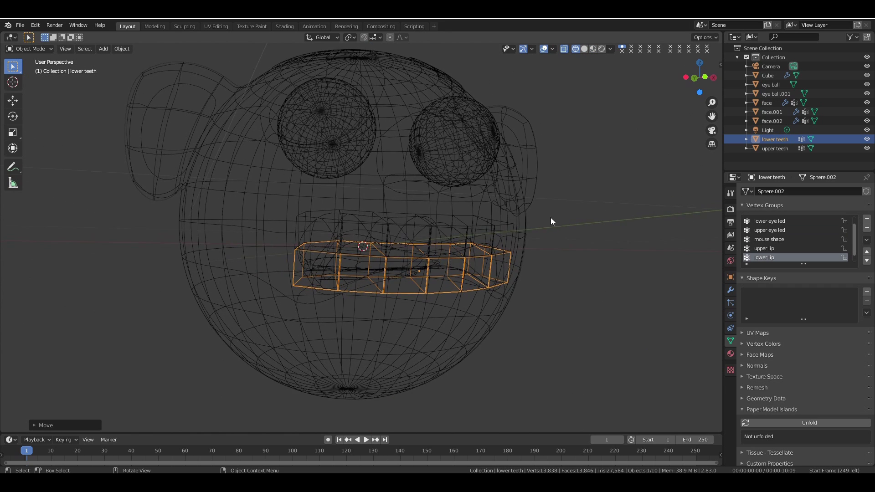
{"action": "scroll", "coordinate": [551, 218], "scroll_direction": "up", "scroll_amount": 2}
{"action": "left_click", "coordinate": [564, 48]}
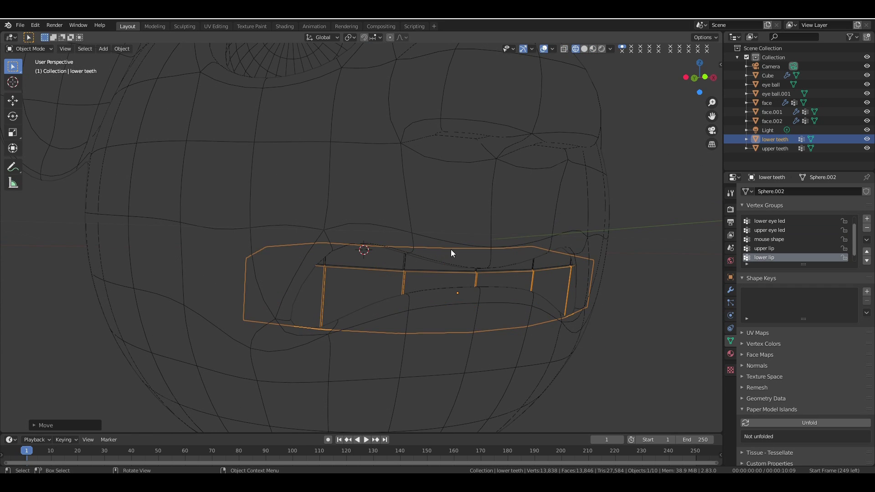
{"action": "key", "text": "g"}
{"action": "key", "text": "z"}
{"action": "left_click", "coordinate": [600, 279]}
{"action": "mouse_move", "coordinate": [700, 78]}
{"action": "left_mouse_down"}
{"action": "mouse_move", "coordinate": [665, 87]}
{"action": "mouse_move", "coordinate": [668, 117]}
{"action": "left_mouse_up"}
{"action": "left_click", "coordinate": [593, 49]}
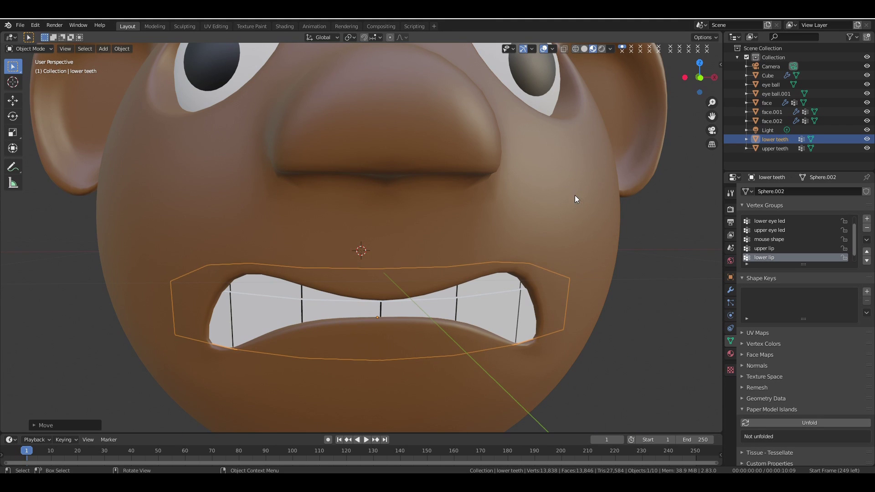
- Reselect the lower teeth and nudge them along Z within the angry mouth
{"action": "left_click", "coordinate": [684, 148]}
{"action": "left_click", "coordinate": [529, 320]}
{"action": "key", "text": "g"}
{"action": "key", "text": "z"}
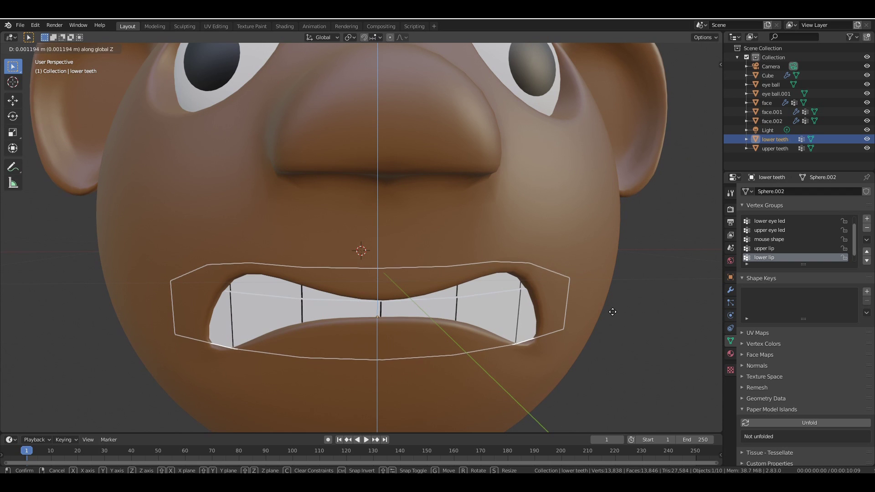
{"action": "left_click", "coordinate": [616, 301]}
- Lower the lower teeth about 0.004 m along Z and scale them along Z to cover the mouth corner
{"action": "left_click_drag", "start_coordinate": [700, 77], "coordinate": [675, 84]}
{"action": "key", "text": "g"}
{"action": "key", "text": "z"}
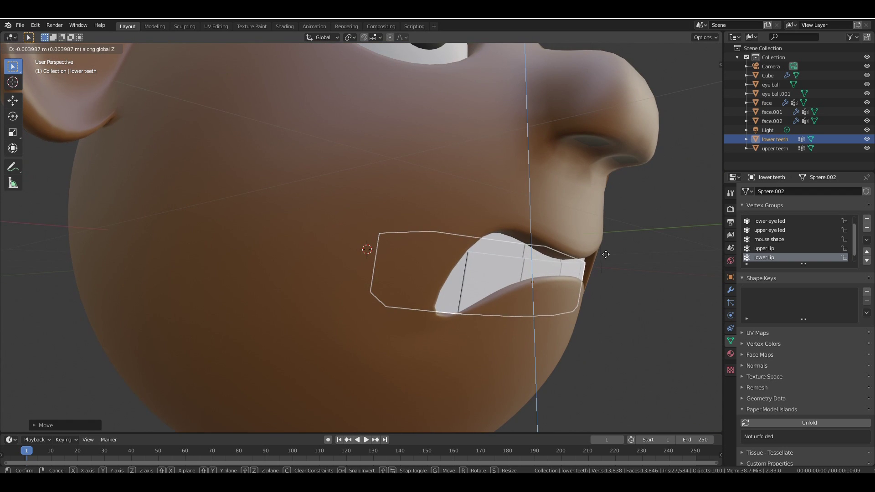
{"action": "left_click", "coordinate": [606, 254]}
{"action": "key", "text": "s"}
{"action": "key", "text": "z"}
{"action": "left_click", "coordinate": [604, 286]}
- Nudge the lower teeth slightly along Z and along Y behind the lower lip, and deselect them
{"action": "key", "text": "g"}
{"action": "key", "text": "z"}
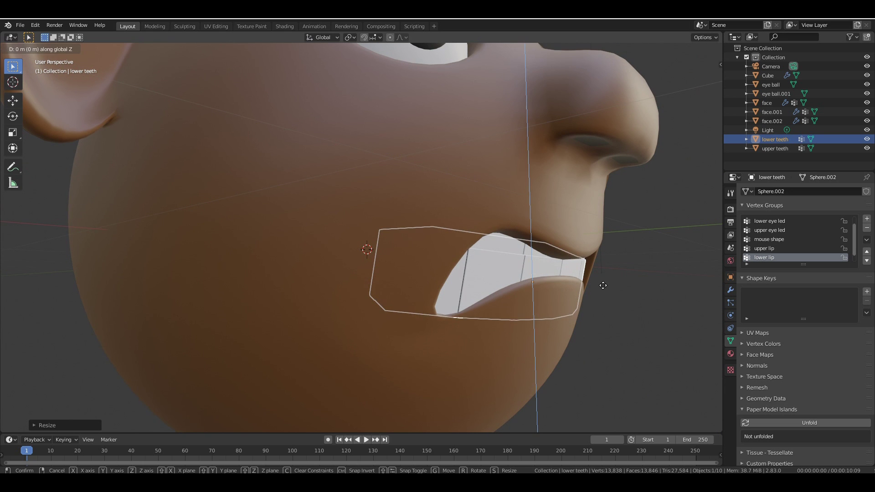
{"action": "left_click", "coordinate": [601, 288]}
{"action": "key", "text": "g"}
{"action": "key", "text": "y"}
{"action": "left_click", "coordinate": [599, 287]}
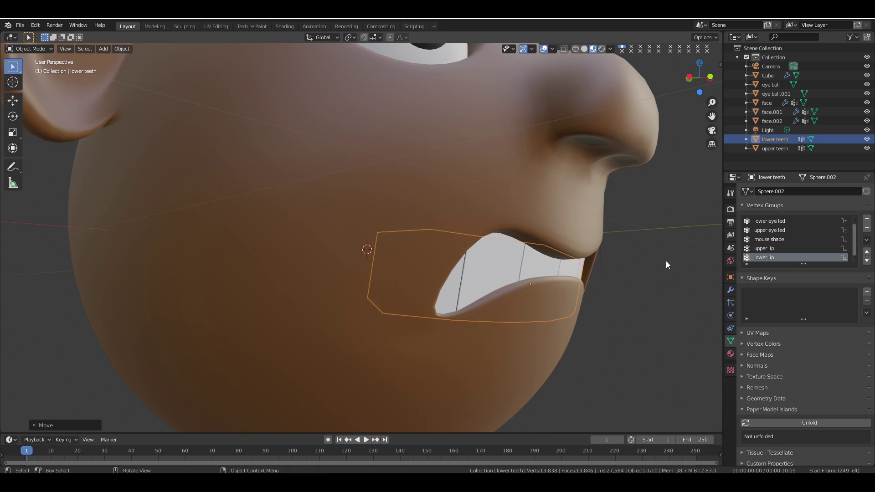
{"action": "left_click", "coordinate": [666, 262]}
- Select the face from the front, reset its angry shape key to 0.000, and make smile the active key
{"action": "left_click_drag", "start_coordinate": [699, 78], "coordinate": [708, 75]}
{"action": "key", "text": "KP_1"}
{"action": "scroll", "coordinate": [491, 236], "scroll_direction": "down", "scroll_amount": 3}
{"action": "left_click", "coordinate": [491, 236]}
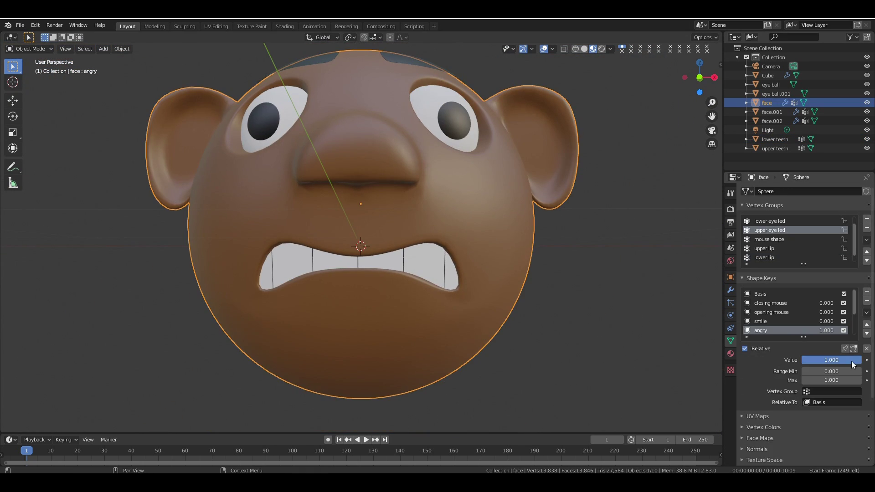
{"action": "left_click", "coordinate": [771, 321]}
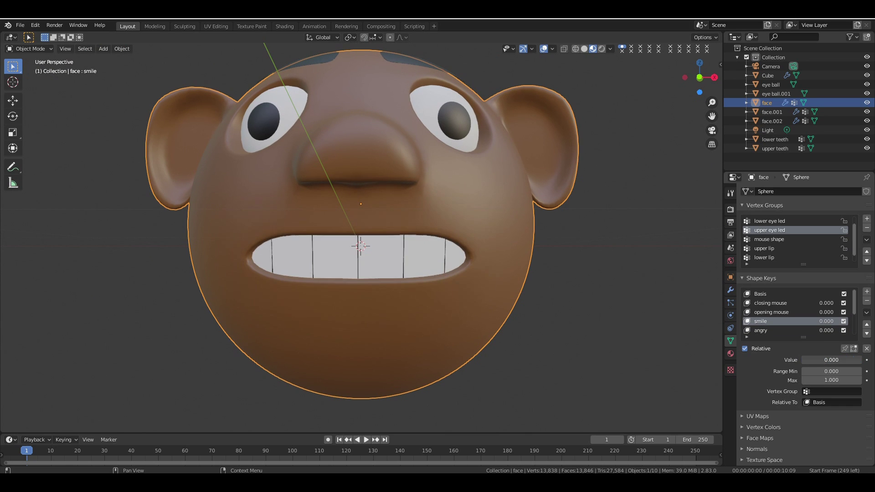
- Preview the face's o shape key, return it to 0.000, and deselect the face
{"action": "scroll", "coordinate": [778, 324], "scroll_direction": "down", "scroll_amount": 2}
{"action": "left_click_drag", "start_coordinate": [857, 360], "coordinate": [802, 360]}
{"action": "left_click", "coordinate": [621, 308]}
{"action": "scroll", "coordinate": [622, 308], "scroll_direction": "down", "scroll_amount": 1}
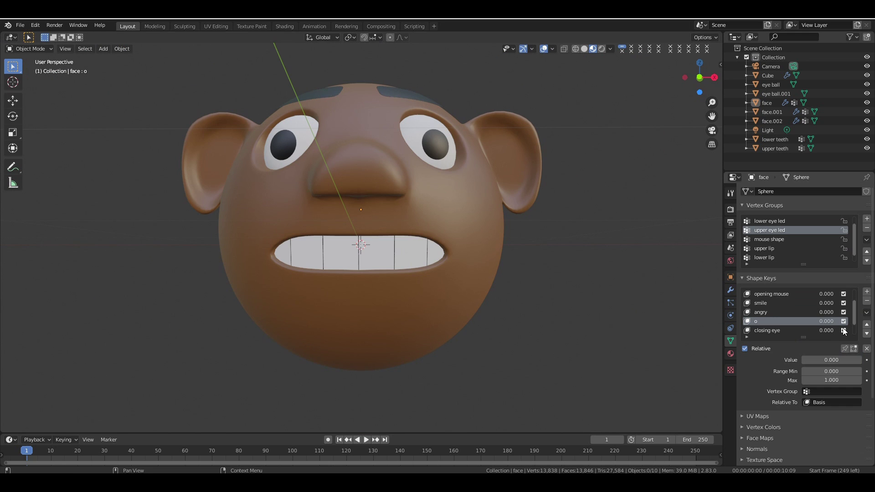
- Move the closing mouse shape key above Basis to preview it as the reference shape, and return it below Basis
{"action": "left_click_drag", "start_coordinate": [699, 78], "coordinate": [688, 80]}
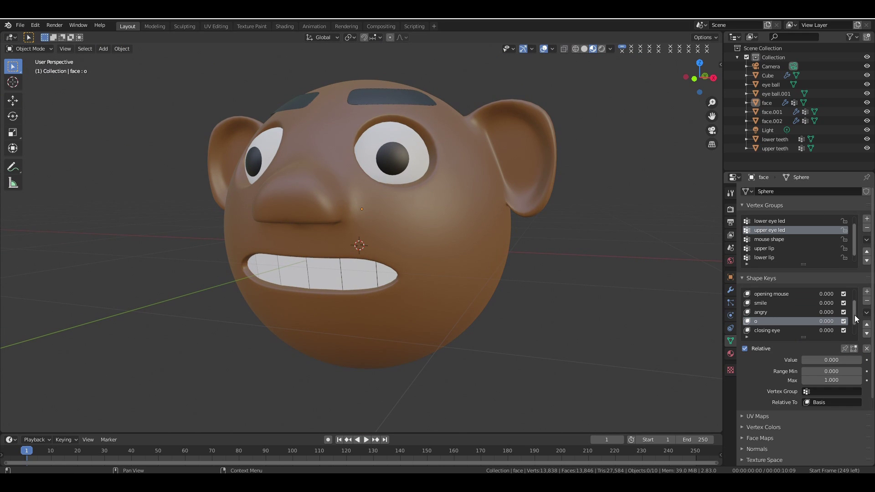
{"action": "scroll", "coordinate": [855, 303], "scroll_direction": "up", "scroll_amount": 2}
{"action": "left_click", "coordinate": [786, 302]}
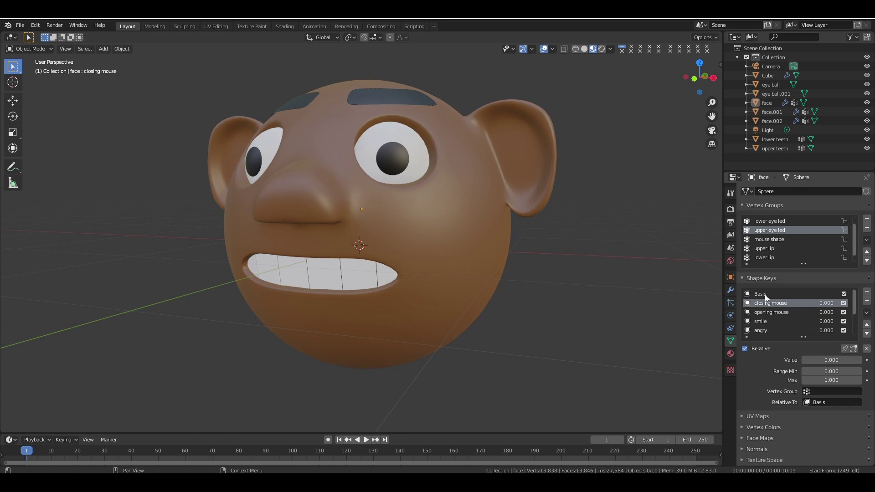
{"action": "left_click", "coordinate": [867, 325]}
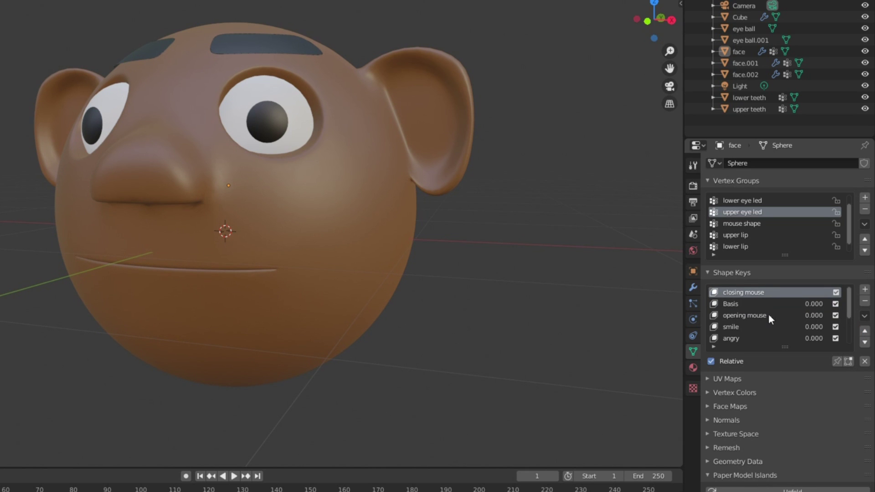
{"action": "left_click_drag", "start_coordinate": [656, 23], "coordinate": [649, 23]}
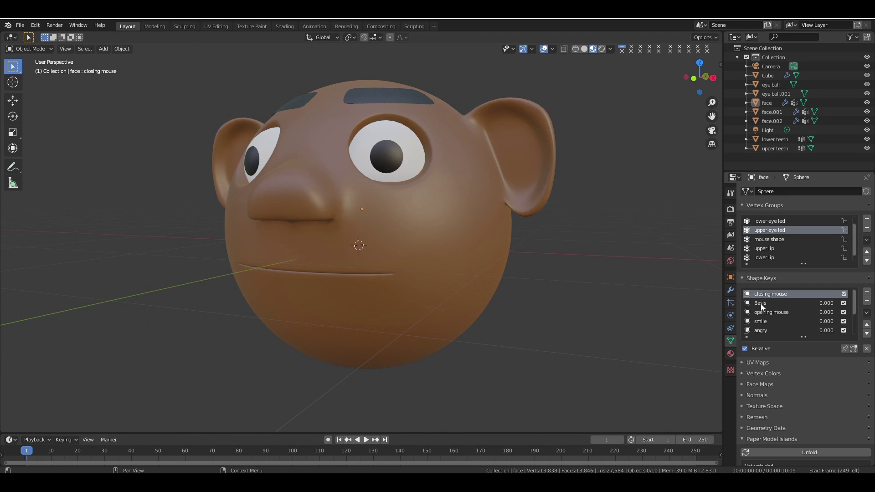
{"action": "mouse_move", "coordinate": [690, 90]}
{"action": "left_mouse_down"}
{"action": "mouse_move", "coordinate": [708, 89]}
{"action": "mouse_move", "coordinate": [670, 89]}
{"action": "mouse_move", "coordinate": [697, 92]}
{"action": "left_mouse_up"}
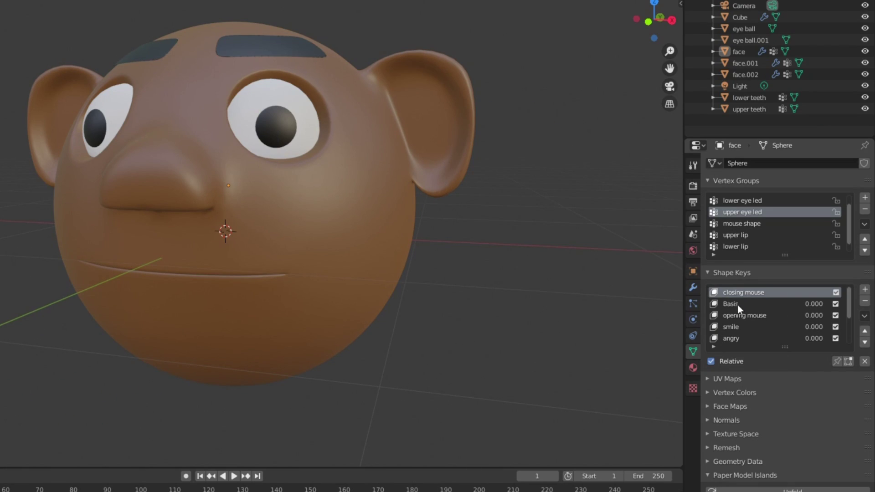
{"action": "left_click", "coordinate": [864, 342]}
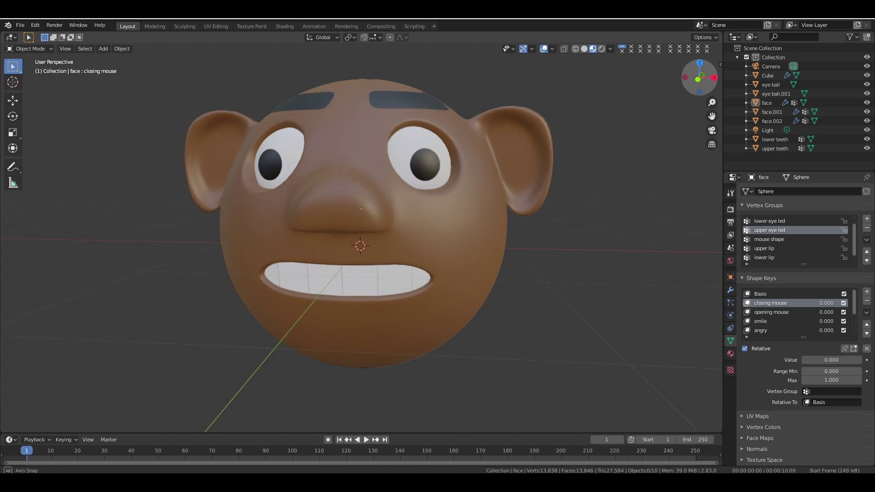
- Select the lower teeth and upper teeth together from the front and apply their rotation, scale and location
{"action": "scroll", "coordinate": [430, 292], "scroll_direction": "down", "scroll_amount": 3}
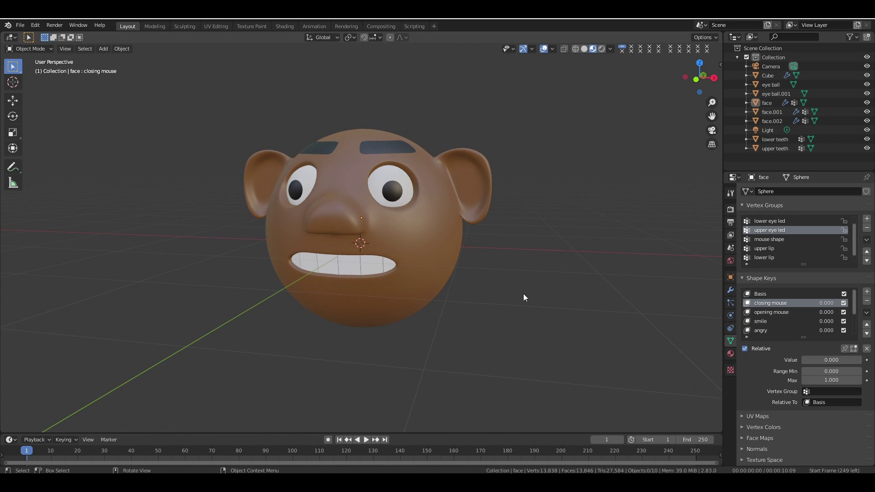
{"action": "mouse_move", "coordinate": [698, 86]}
{"action": "left_mouse_down"}
{"action": "mouse_move", "coordinate": [685, 96]}
{"action": "mouse_move", "coordinate": [711, 89]}
{"action": "left_mouse_up"}
{"action": "key", "text": "KP_1"}
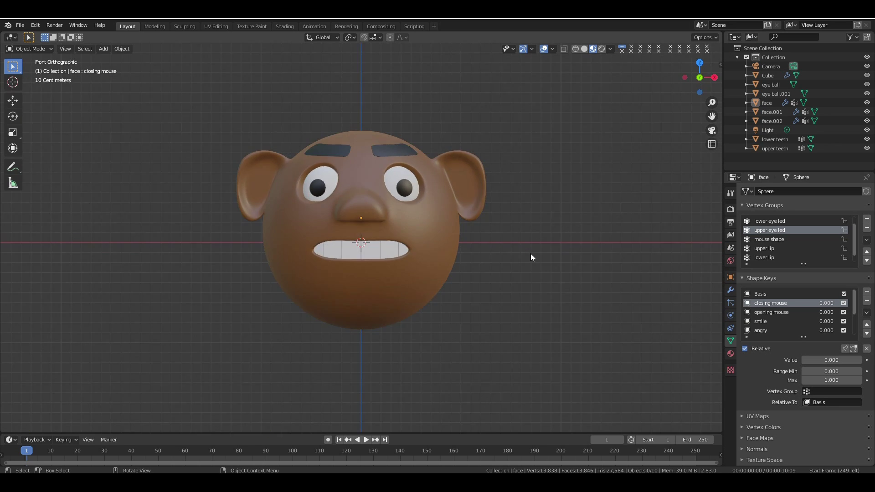
{"action": "scroll", "coordinate": [530, 253], "scroll_direction": "down", "scroll_amount": 1}
{"action": "left_click", "coordinate": [775, 139]}
{"action": "left_click", "coordinate": [777, 145], "text": "ctrl"}
{"action": "key", "text": "ctrl+a"}
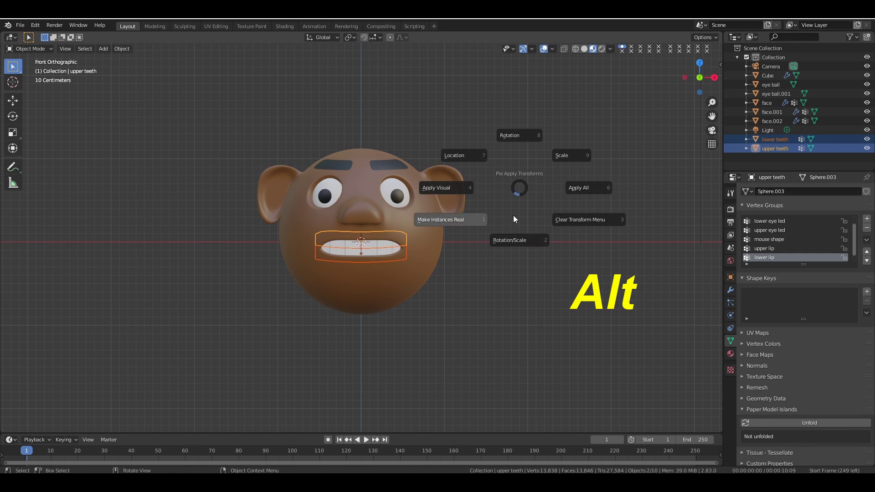
{"action": "left_click", "coordinate": [513, 239]}
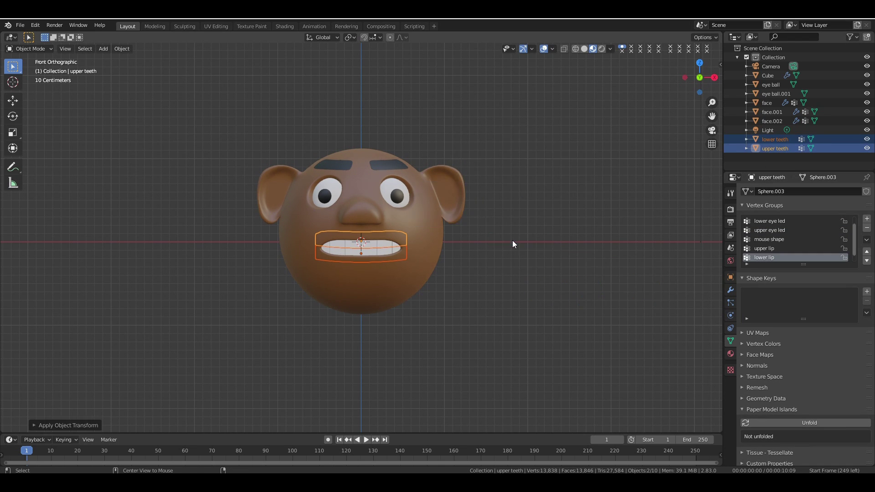
{"action": "key", "text": "ctrl+a"}
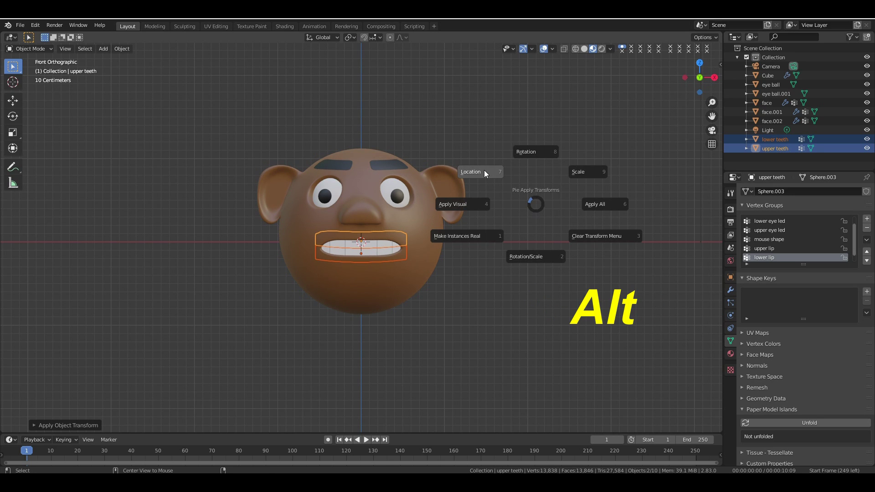
{"action": "left_click", "coordinate": [484, 171]}
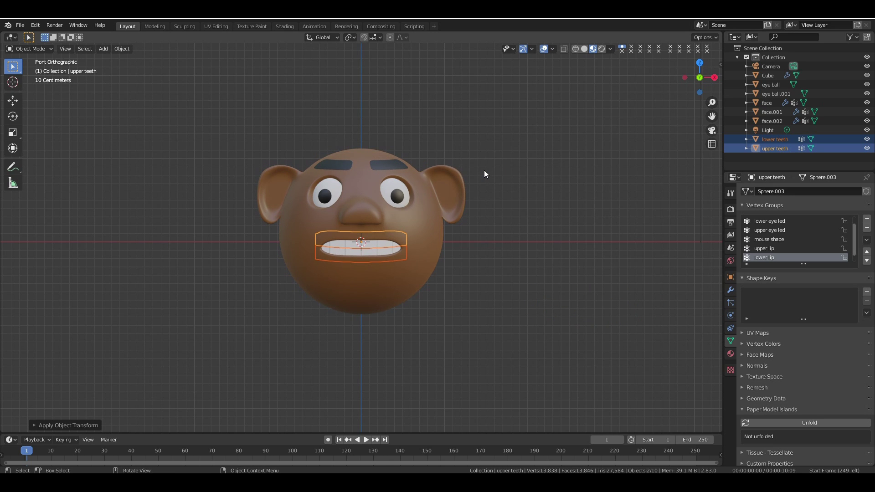
- Bring up the Set Origin options for the selected upper and lower teeth
{"action": "right_click", "coordinate": [484, 170]}
{"action": "mouse_move", "coordinate": [484, 171]}
{"action": "key", "text": "alt"}
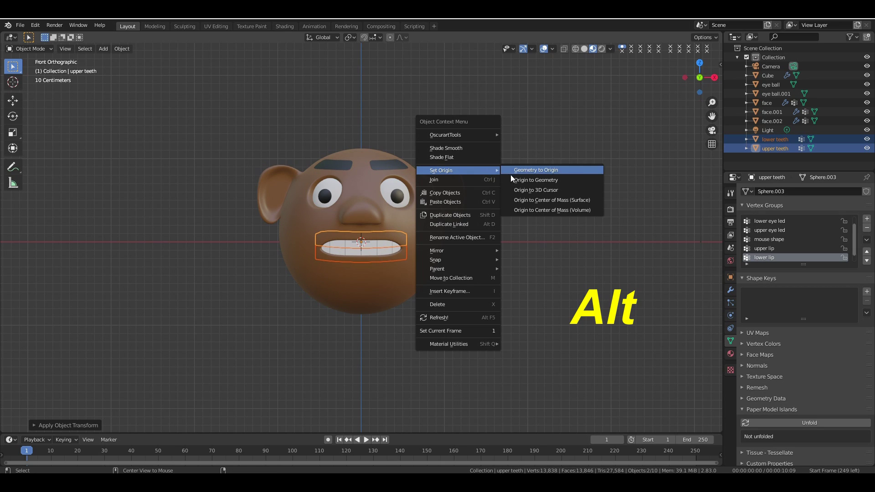